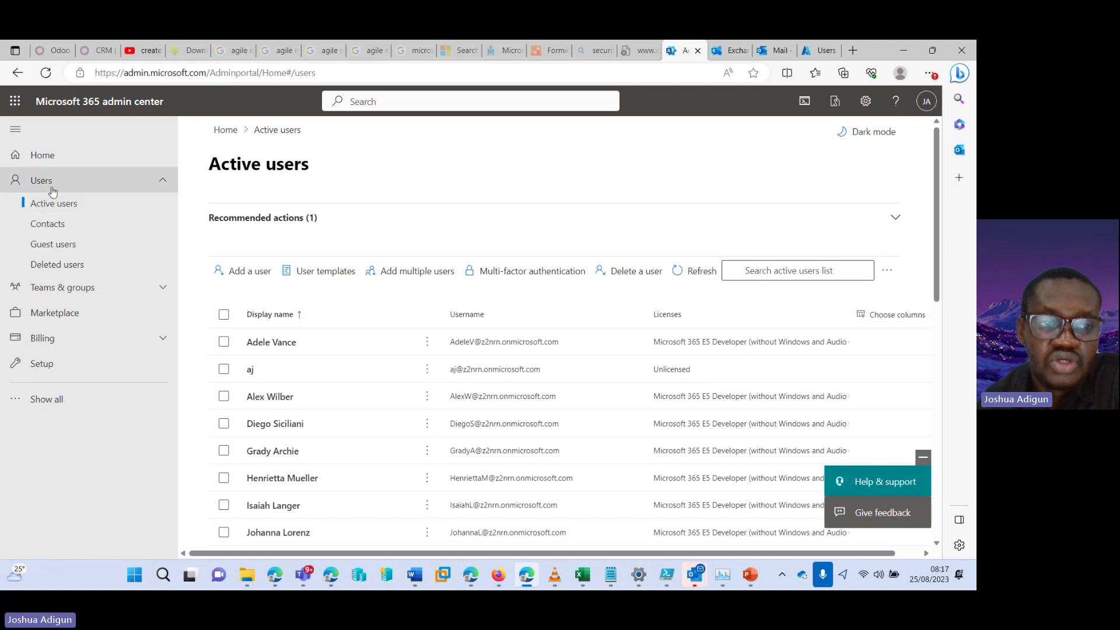
Fill in a new user's basics as first and last name tim, username tim
click(80, 187)
click(80, 187)
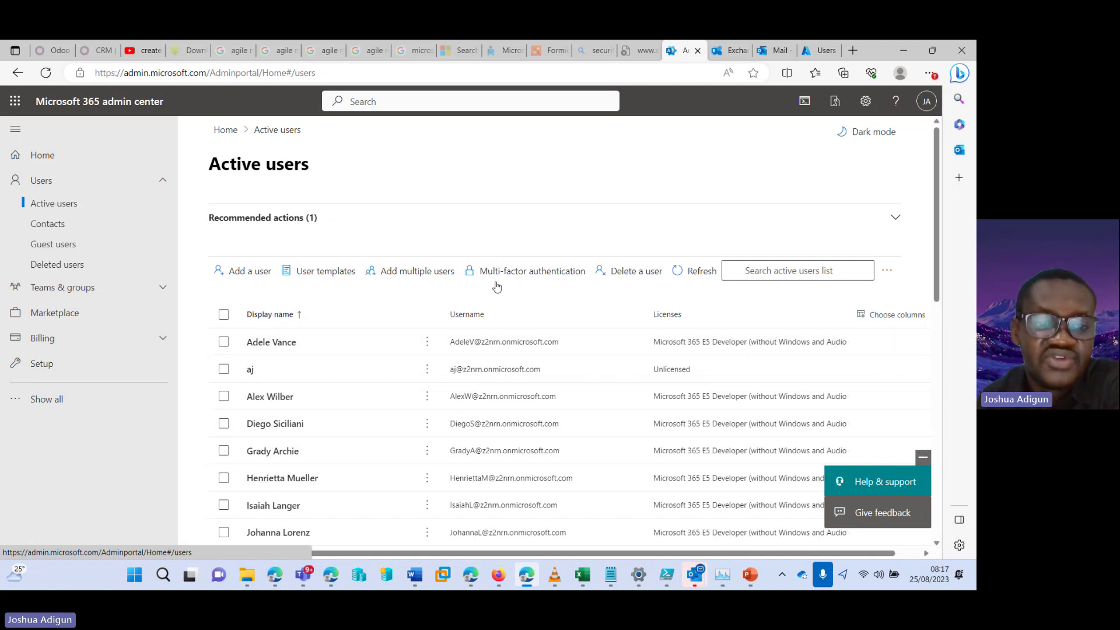
click(250, 274)
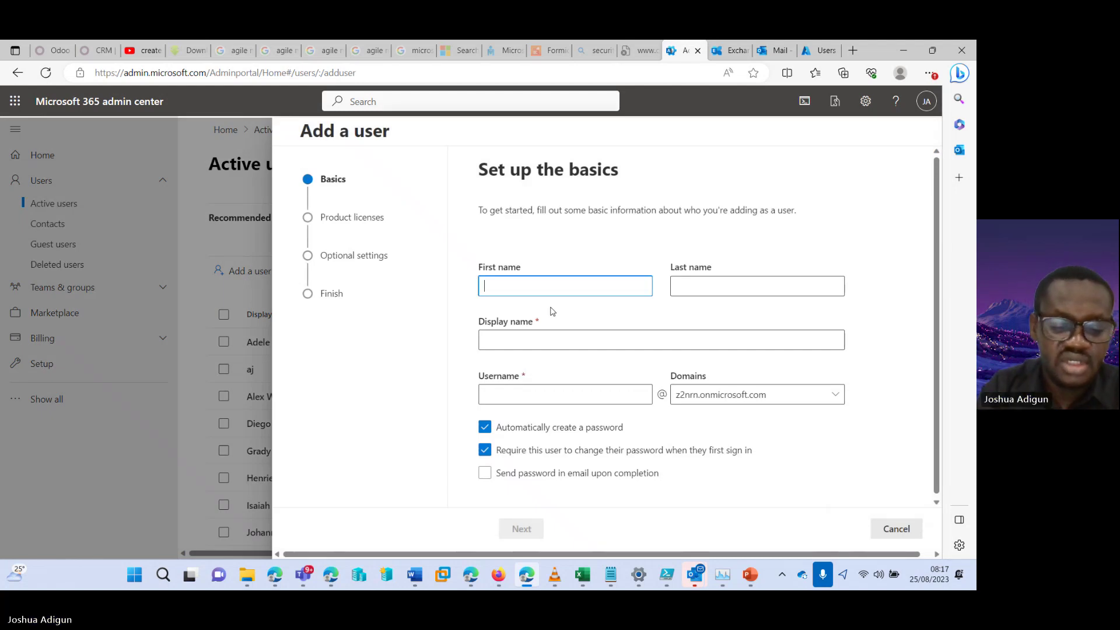
key(Tab)
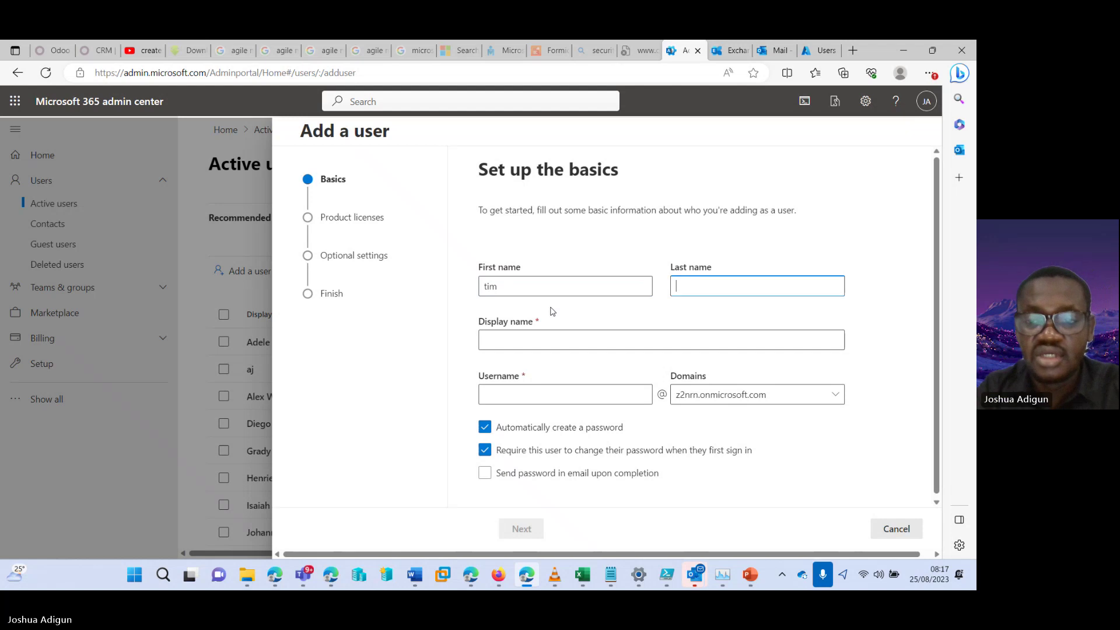
text(tim)
key(Tab)
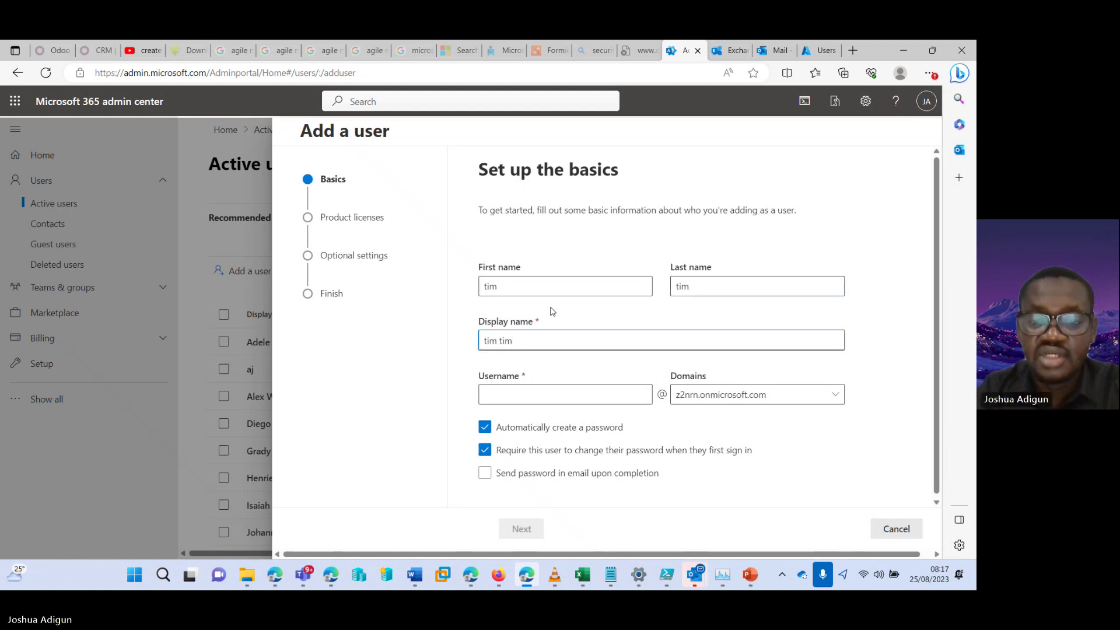
key(Tab)
text(ti)
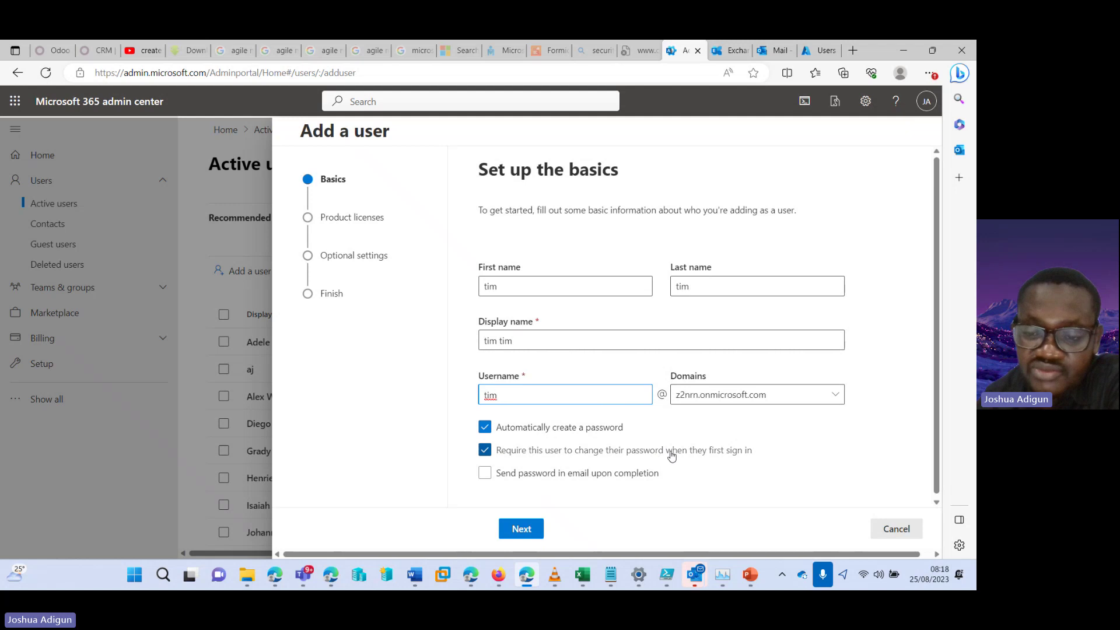
click(528, 530)
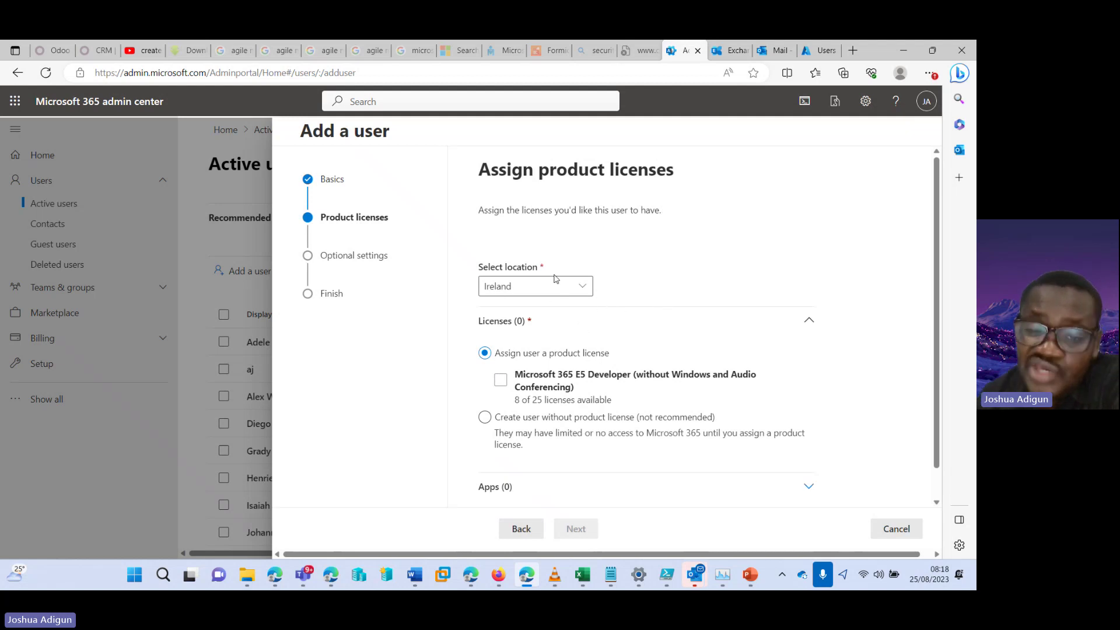
Assign the Microsoft 365 E5 Developer license to the new user
click(500, 380)
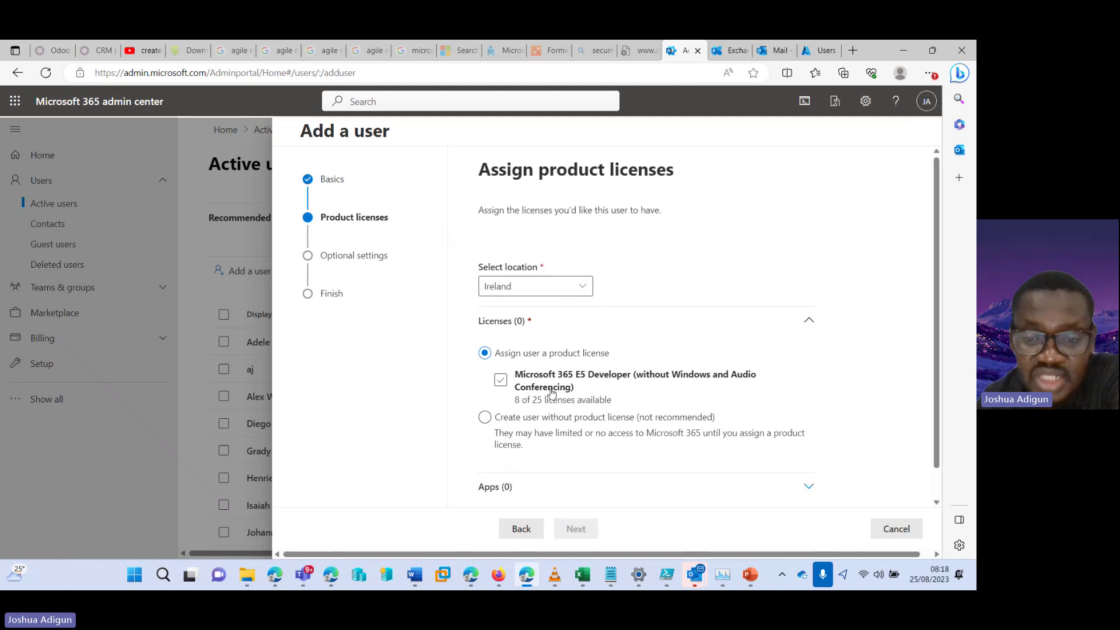
click(553, 393)
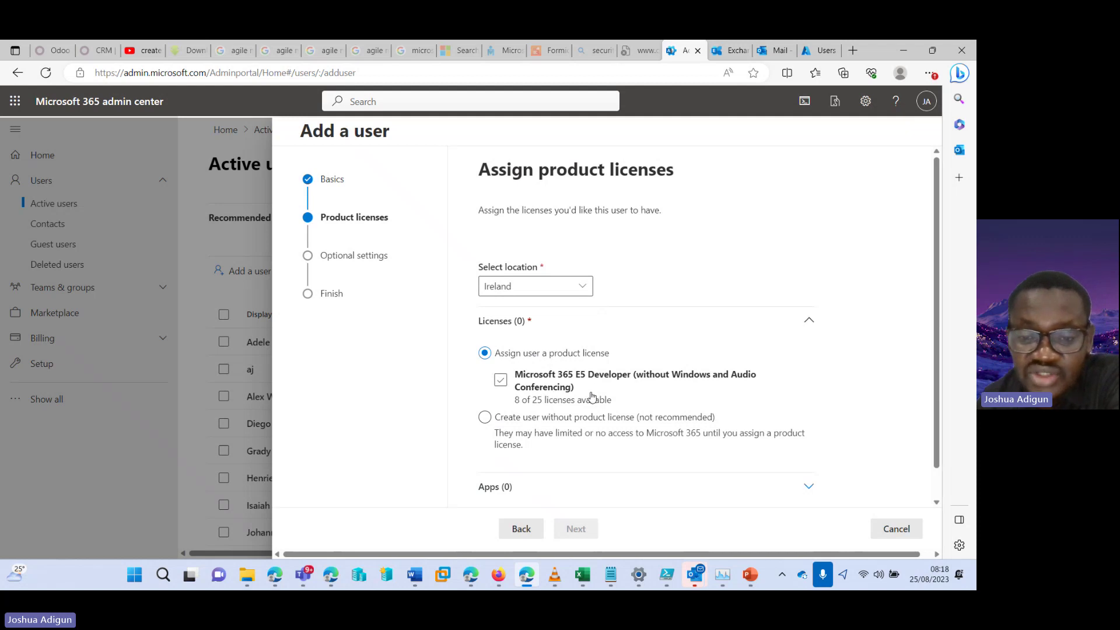
drag(935, 228, 934, 240)
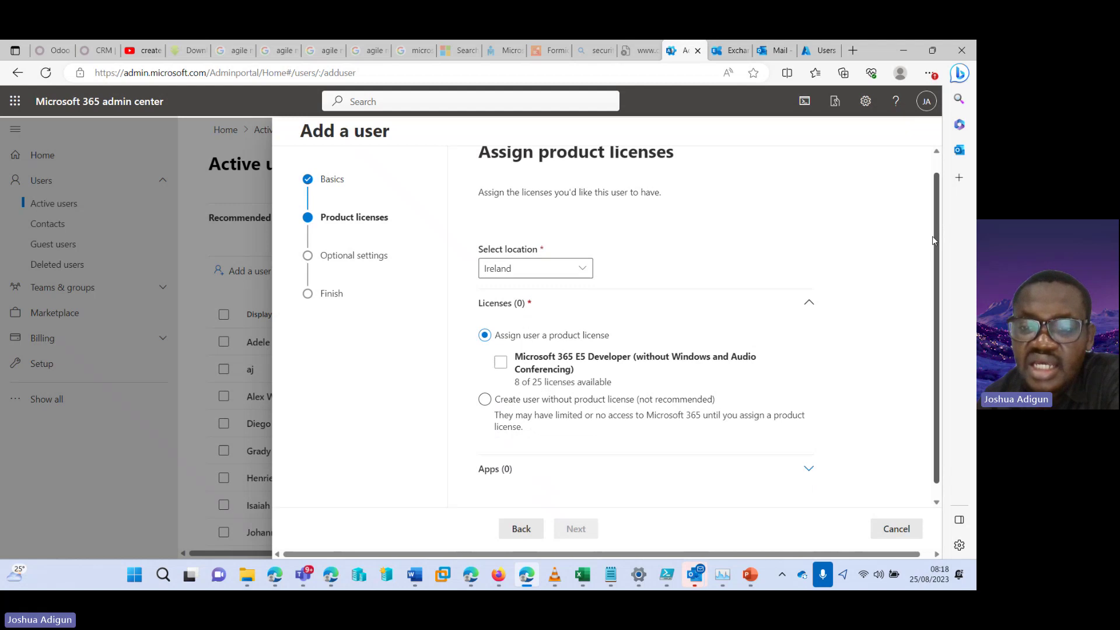
click(485, 399)
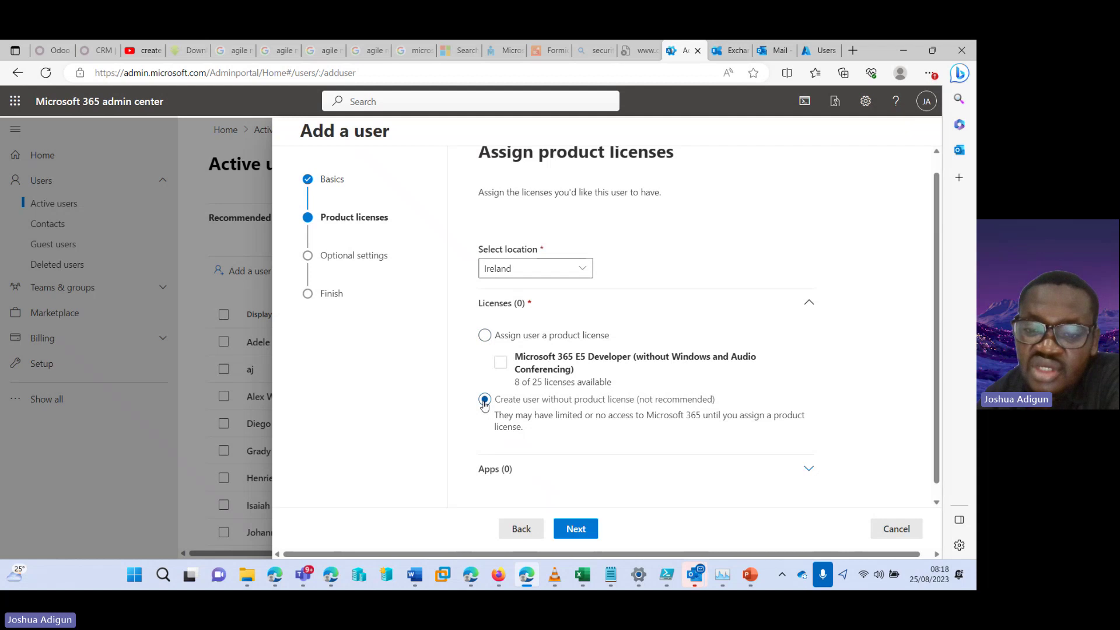
click(483, 336)
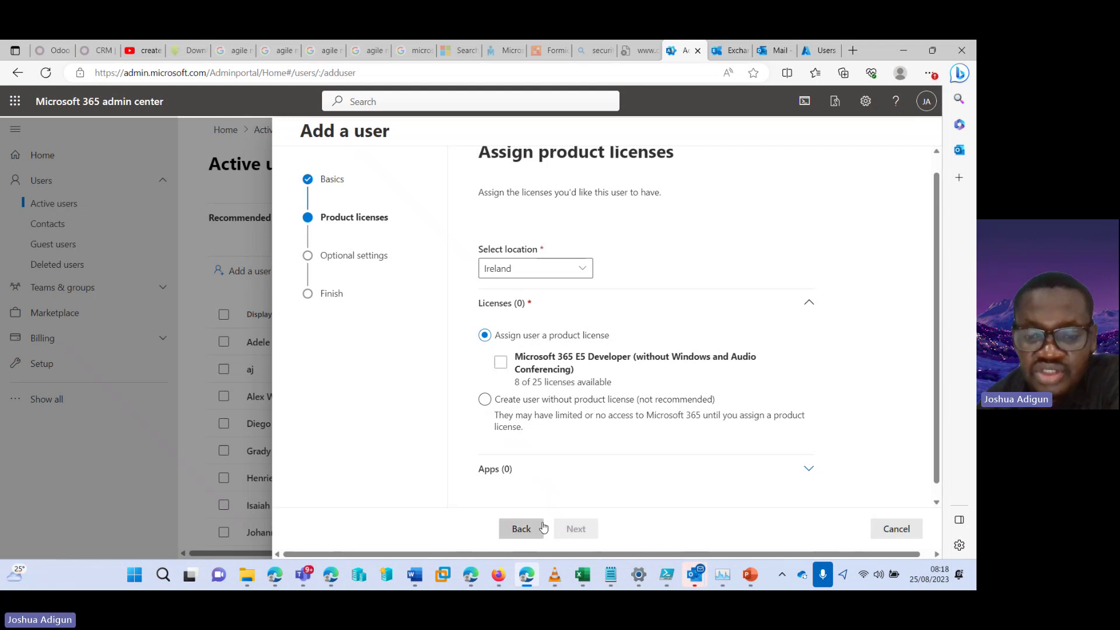
click(500, 364)
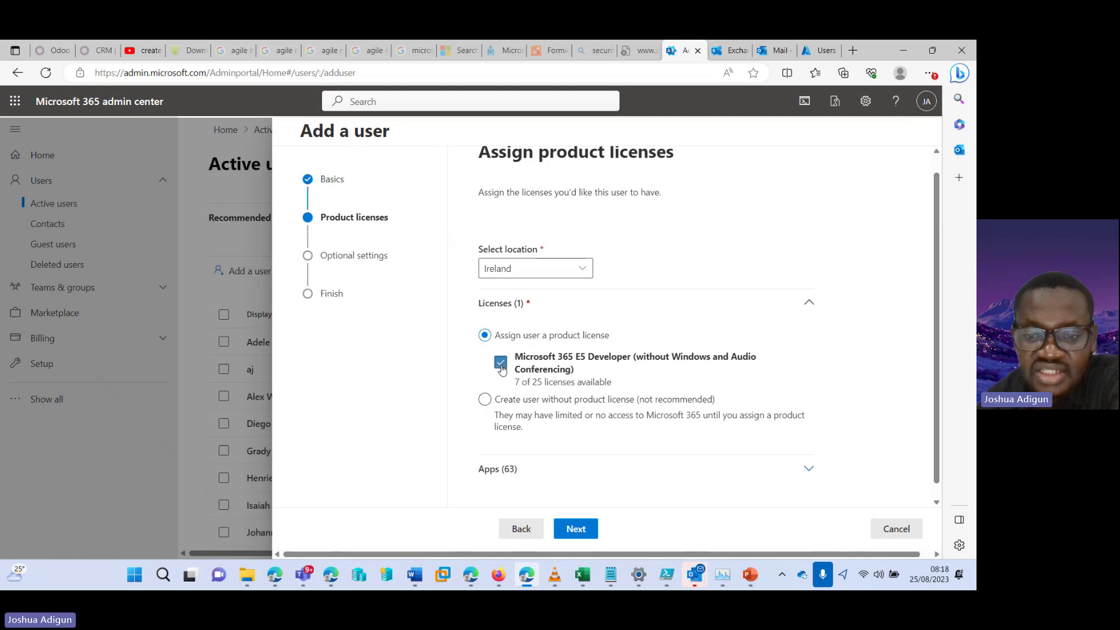
click(568, 532)
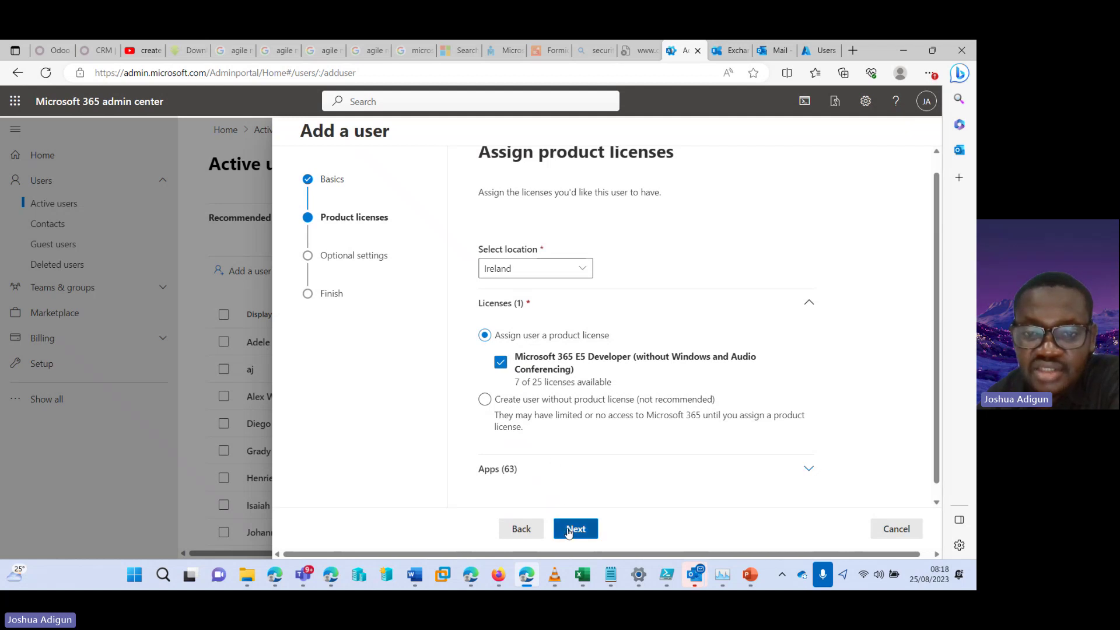
Keep the User (no admin center access) role and expand the Profile info section
click(636, 295)
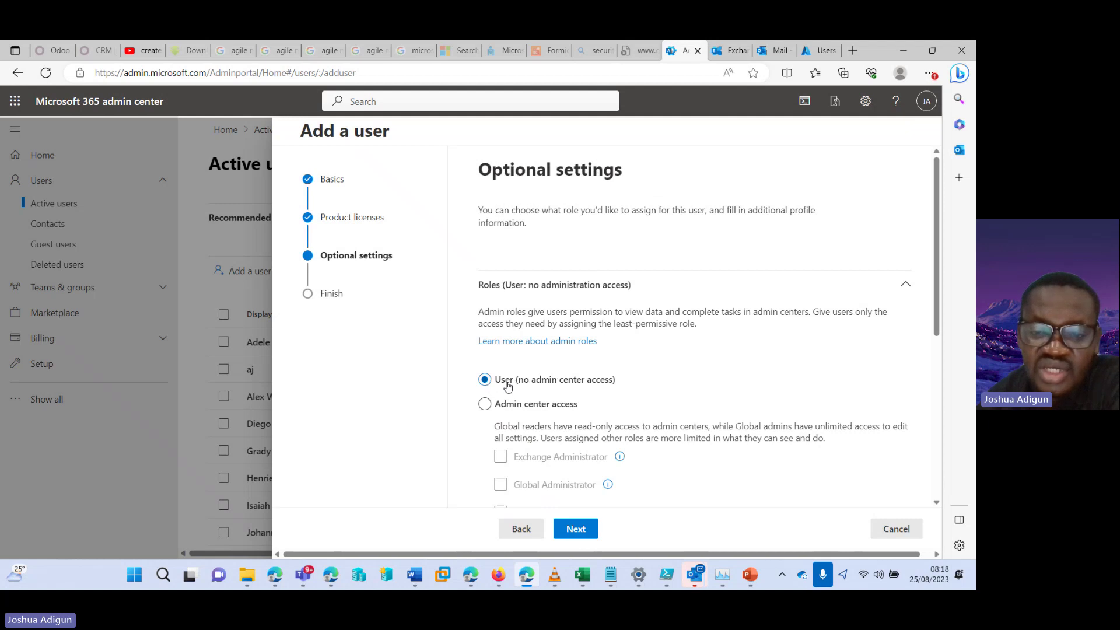
drag(935, 217, 939, 293)
scroll(938, 293, up, 3)
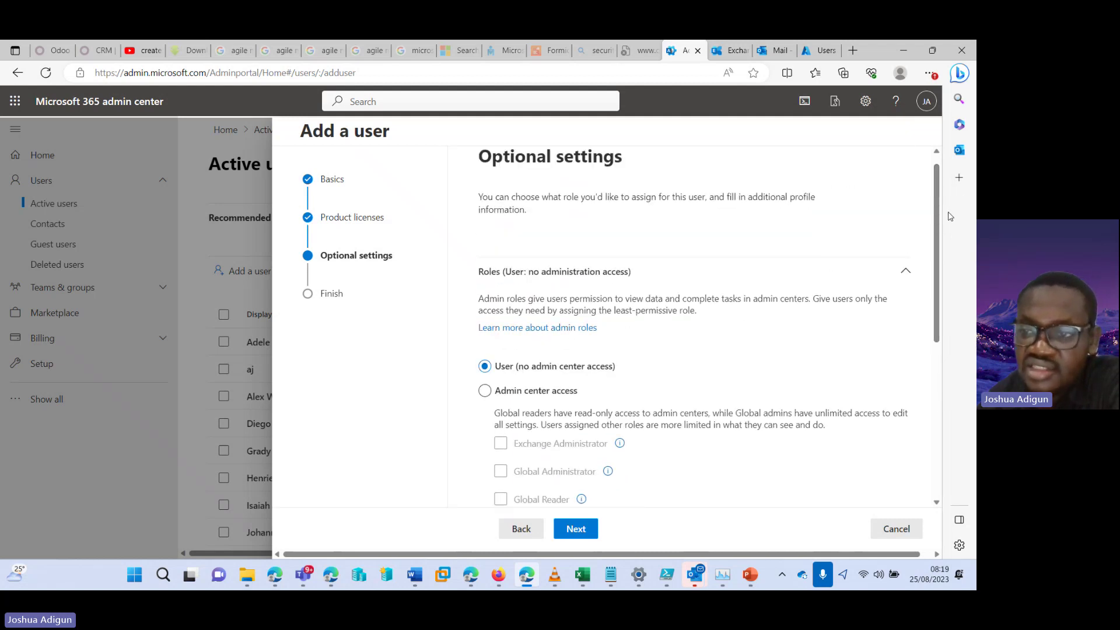
scroll(936, 245, down, 4)
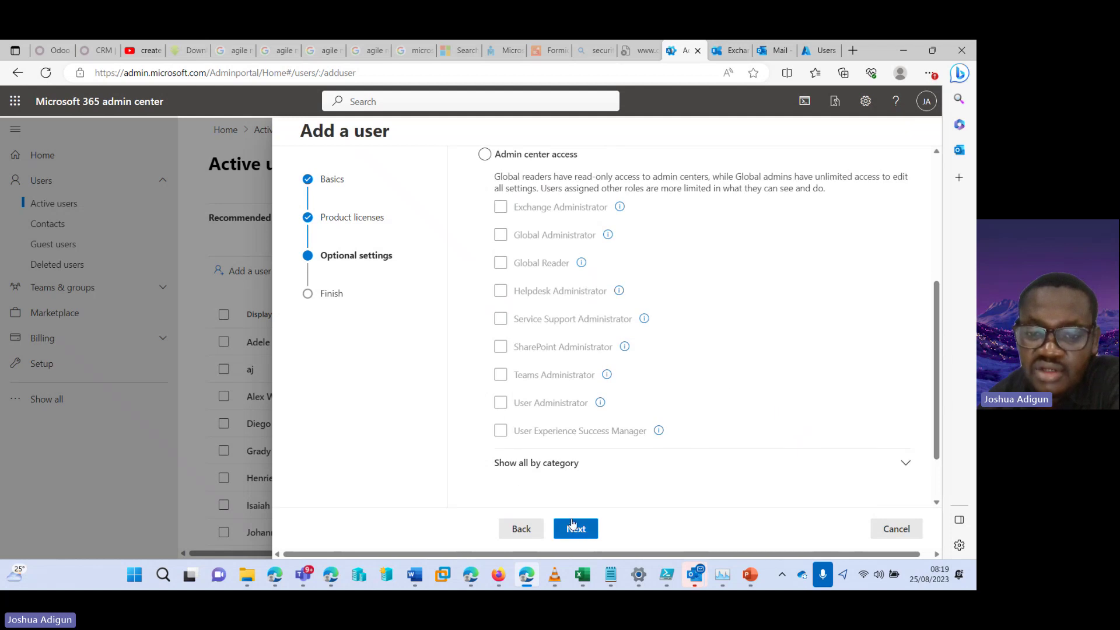
scroll(569, 473, down, 2)
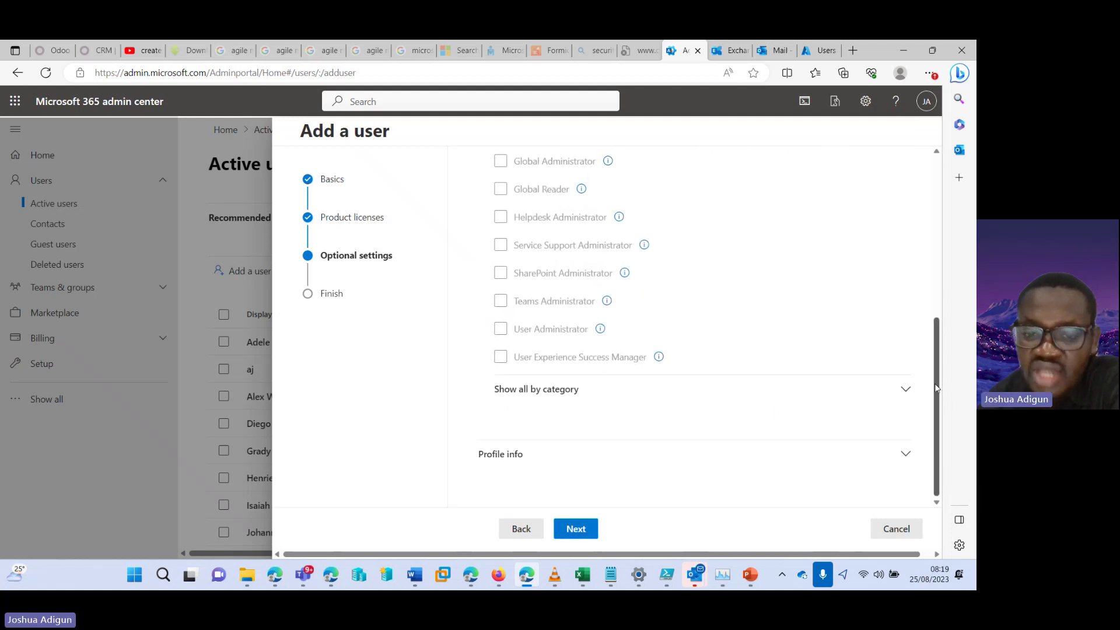
click(558, 459)
scroll(932, 293, down, 4)
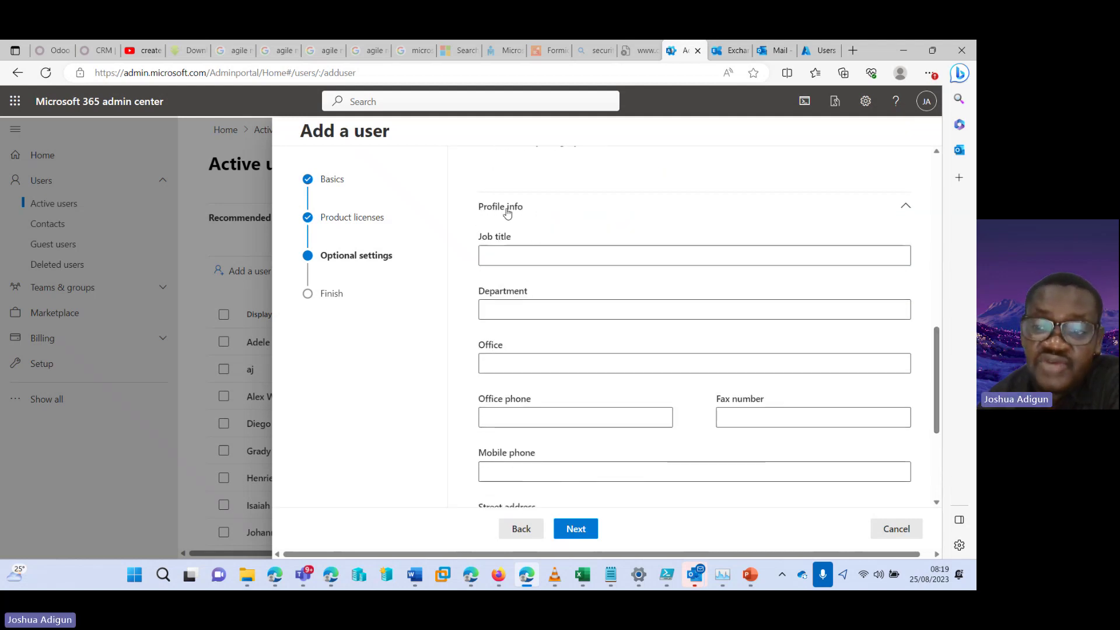
Enter job title 'Software developer', department 'Technica' and street address 'Broads st'
click(537, 255)
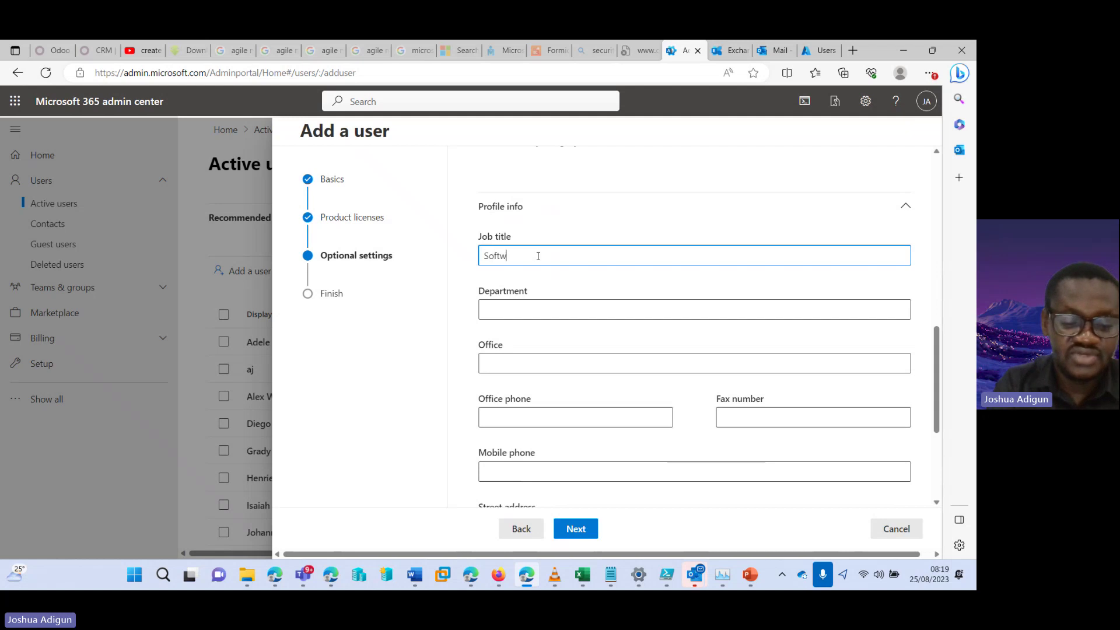
text(Software develop)
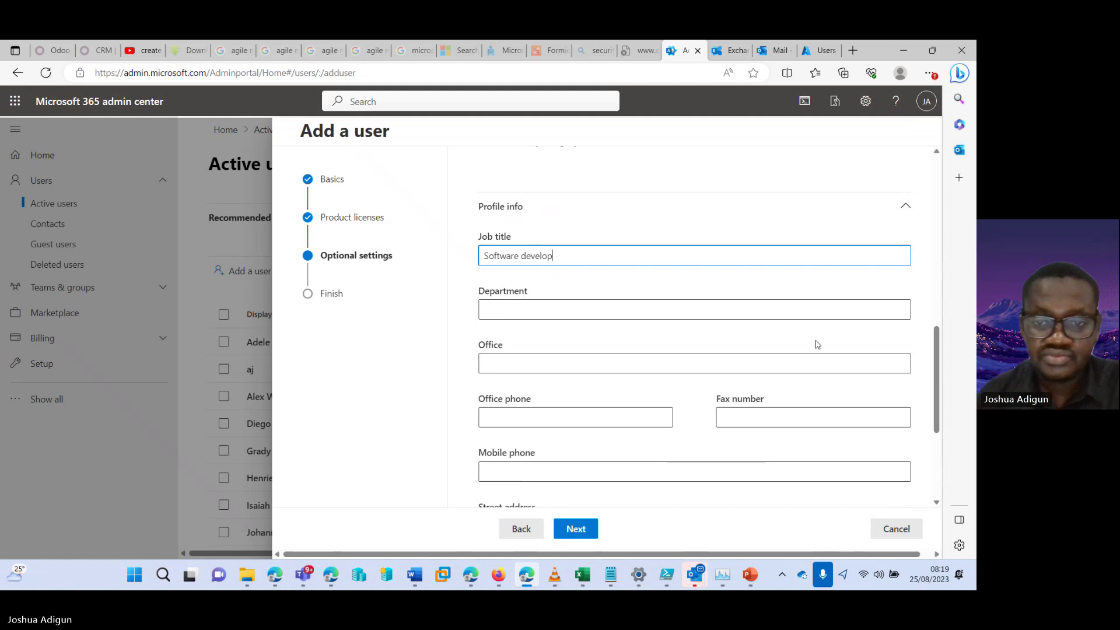
text(er)
click(686, 313)
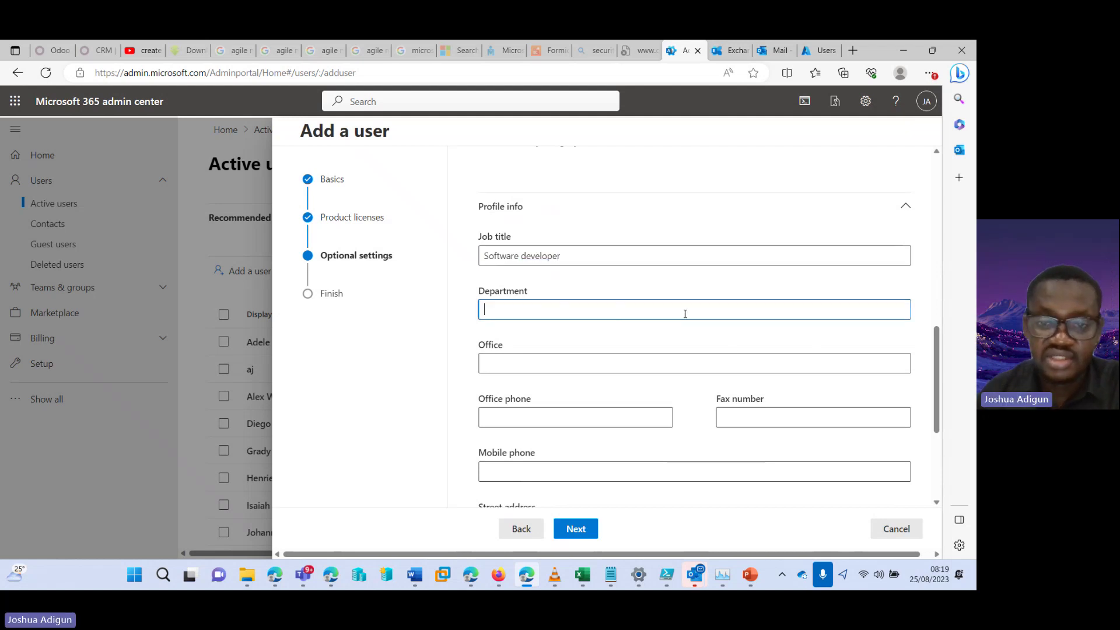
text(Technical)
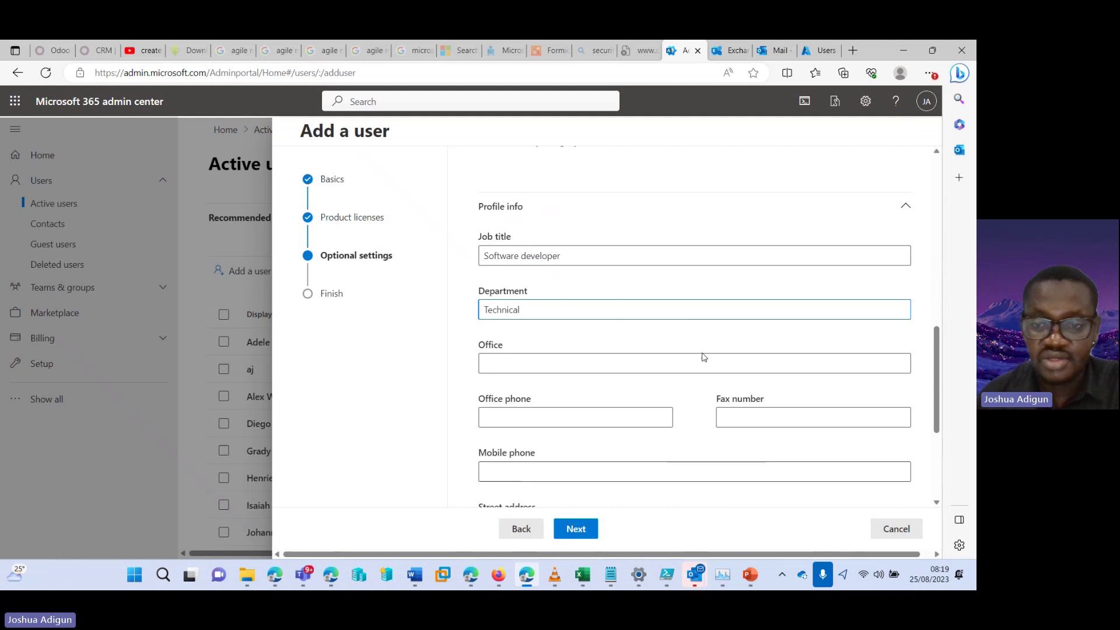
click(701, 354)
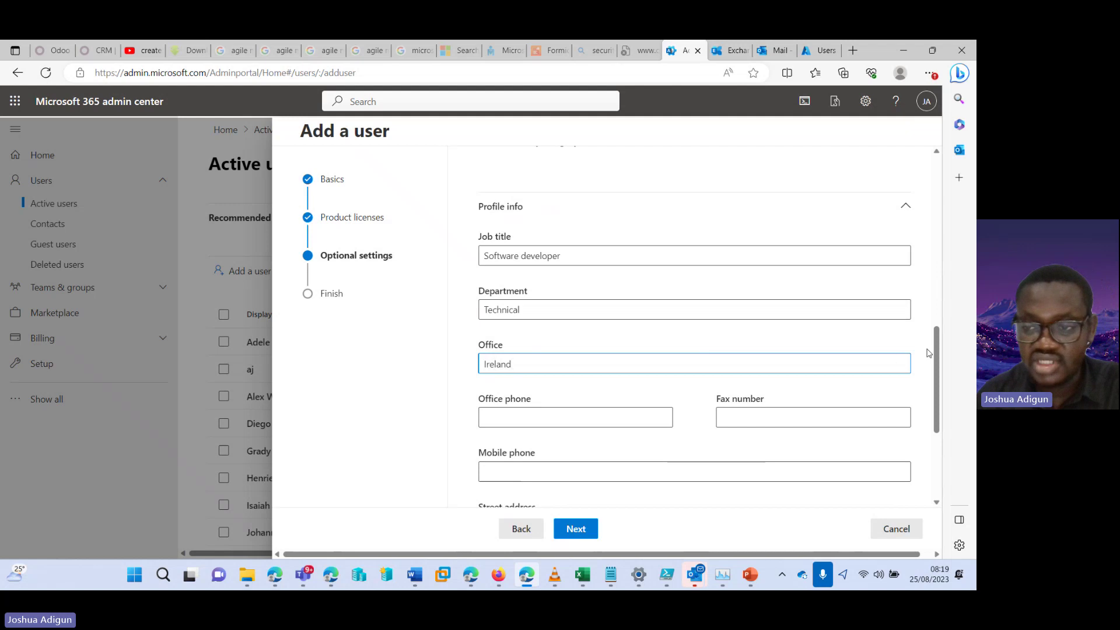
drag(934, 353, 937, 384)
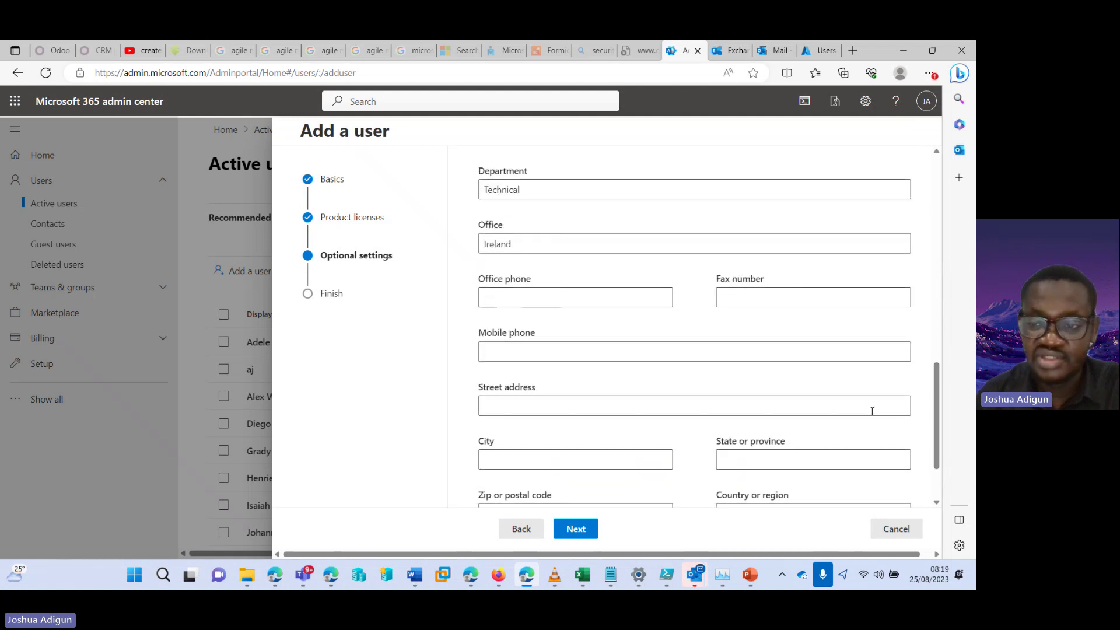
click(851, 408)
text(Br)
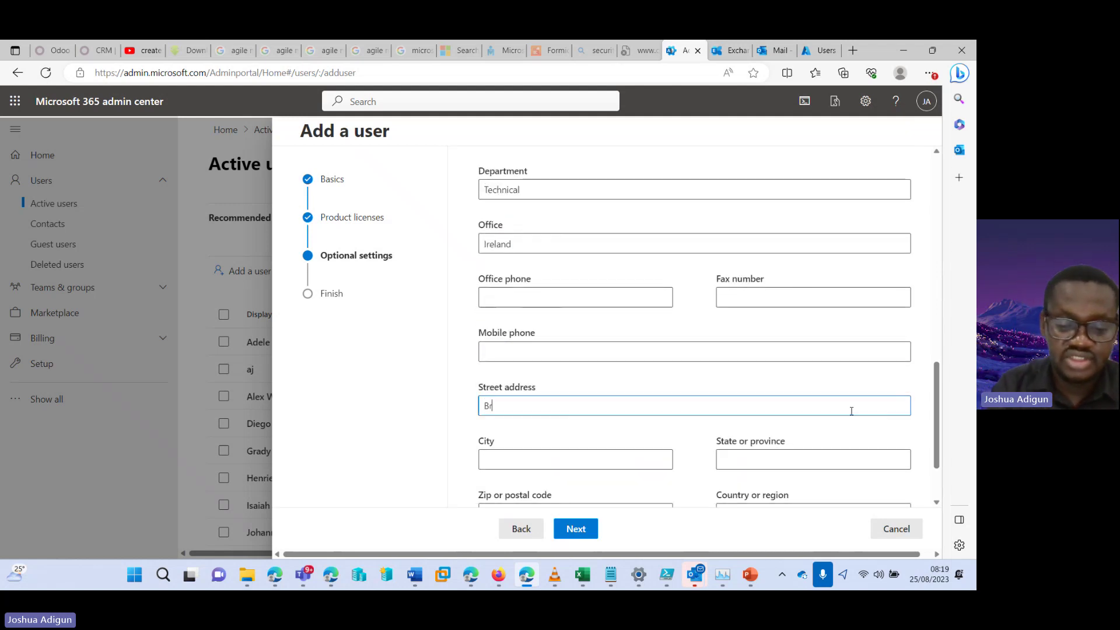
text(oads street)
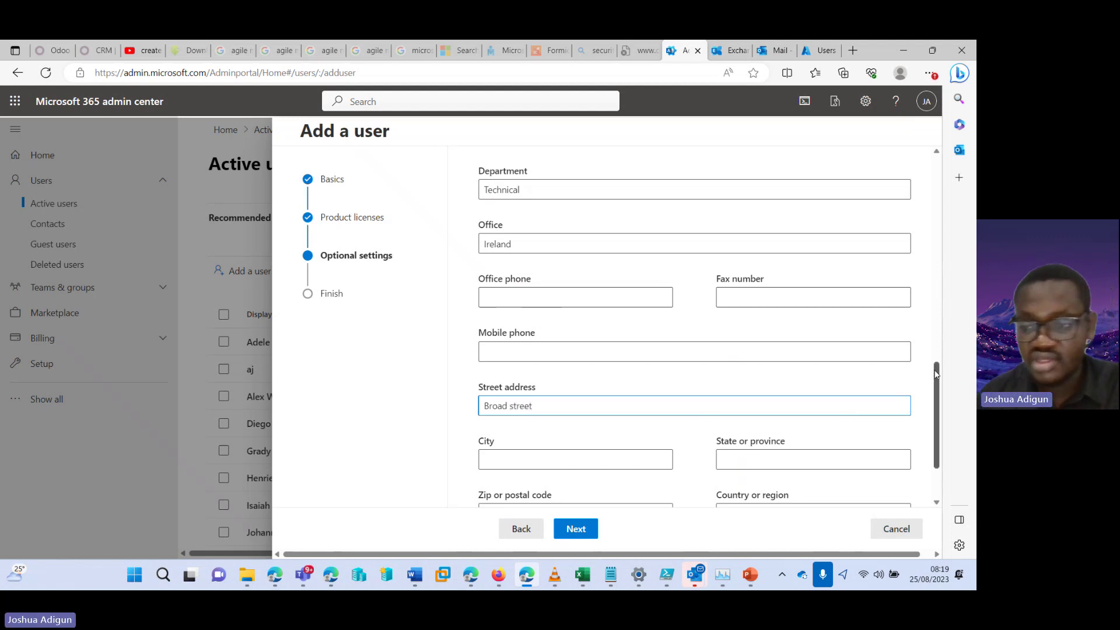
drag(936, 409, 937, 433)
click(570, 377)
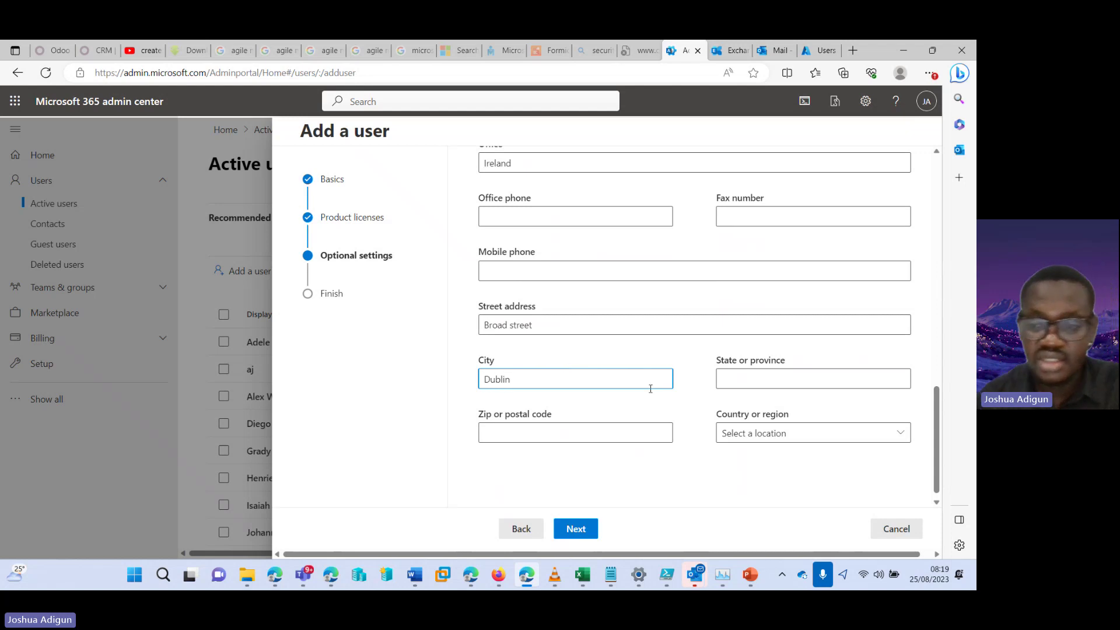
Choose Ireland as the user's country or region and continue to review
click(733, 431)
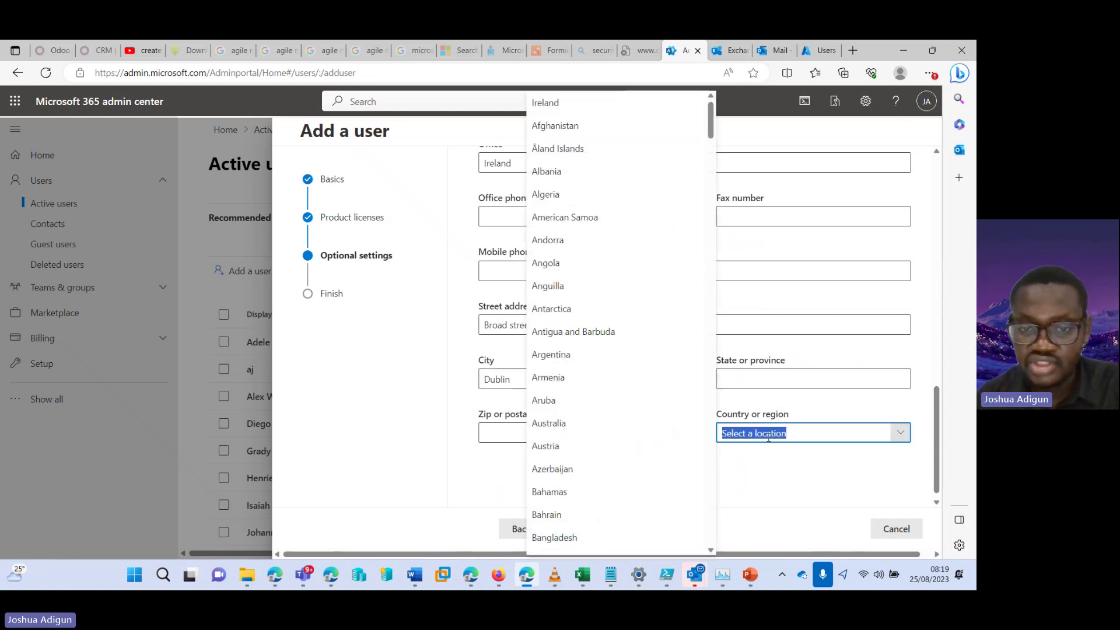
drag(711, 131, 665, 517)
scroll(665, 518, down, 3)
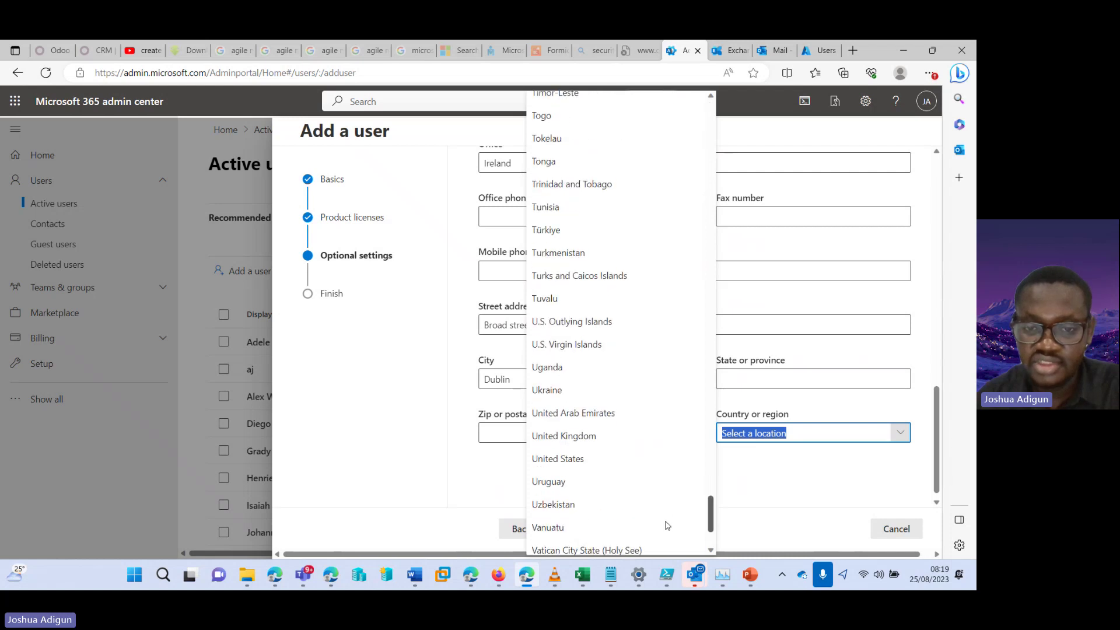
scroll(665, 518, up, 2)
scroll(668, 518, up, 20)
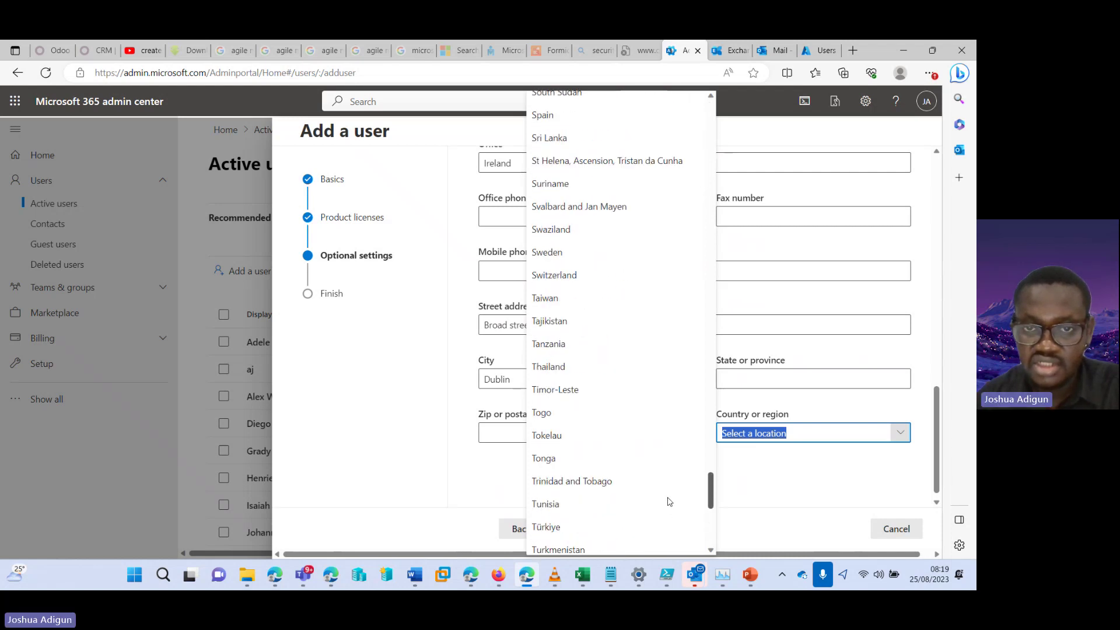
scroll(671, 385, up, 12)
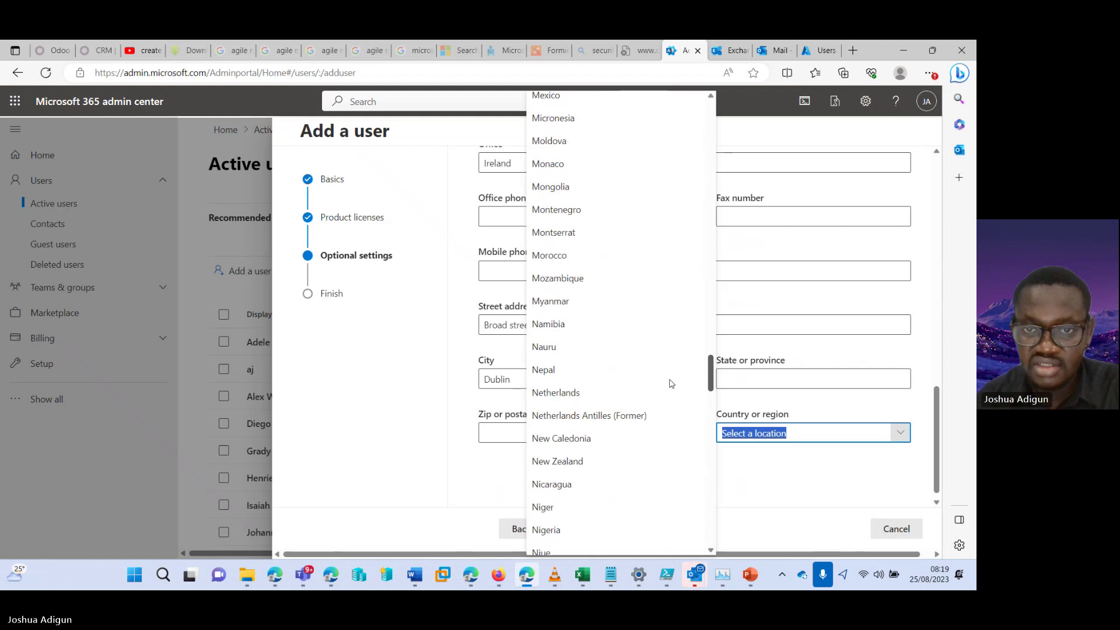
scroll(670, 339, up, 10)
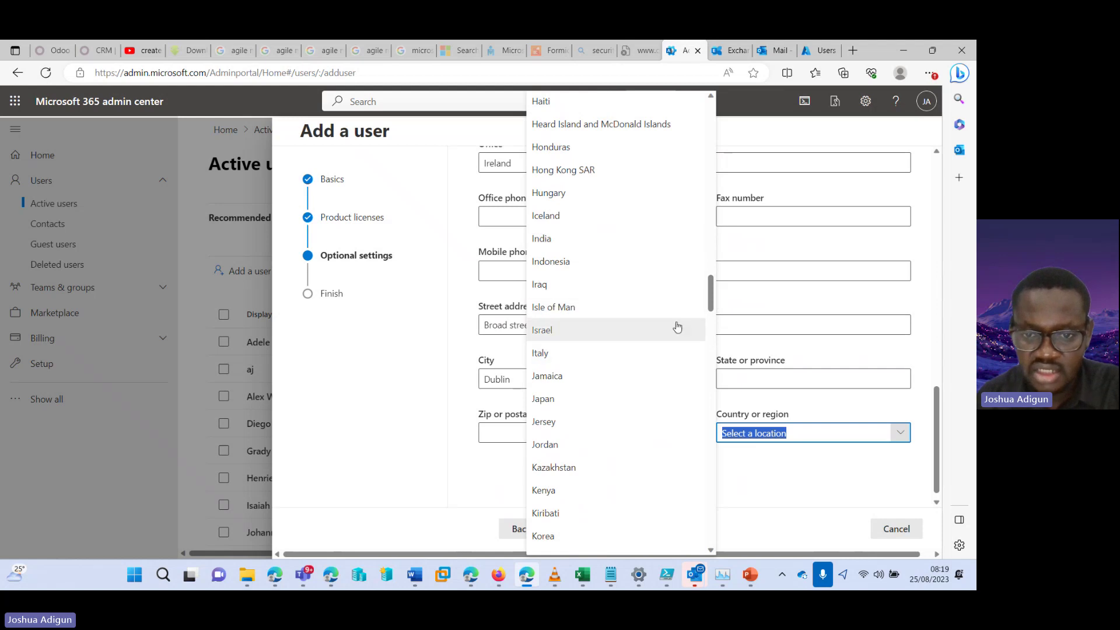
drag(713, 292, 715, 111)
click(624, 103)
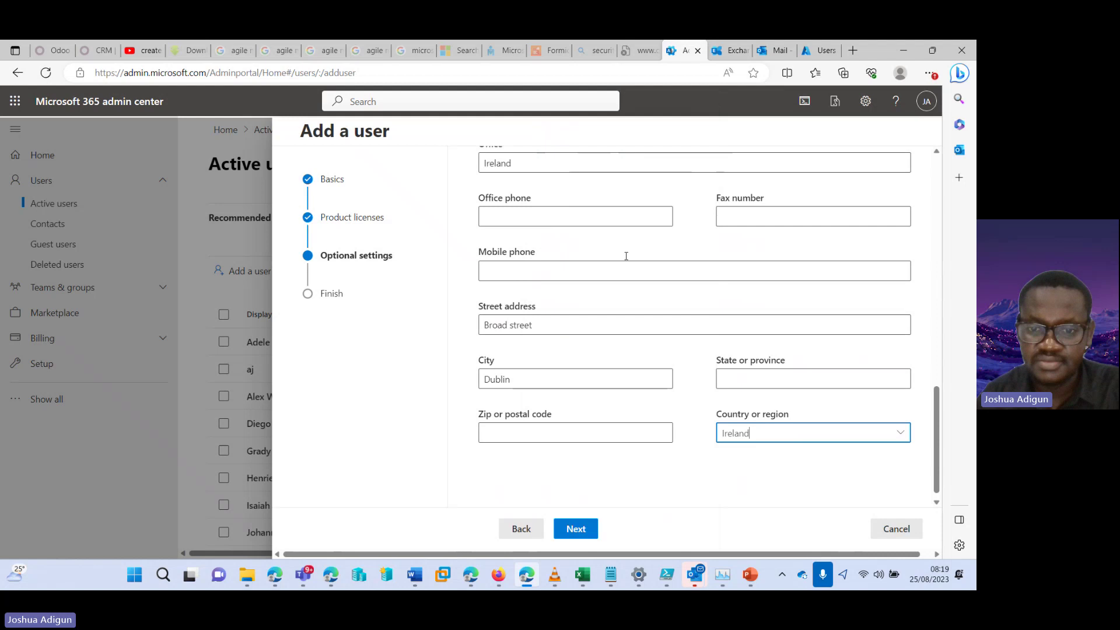
click(578, 528)
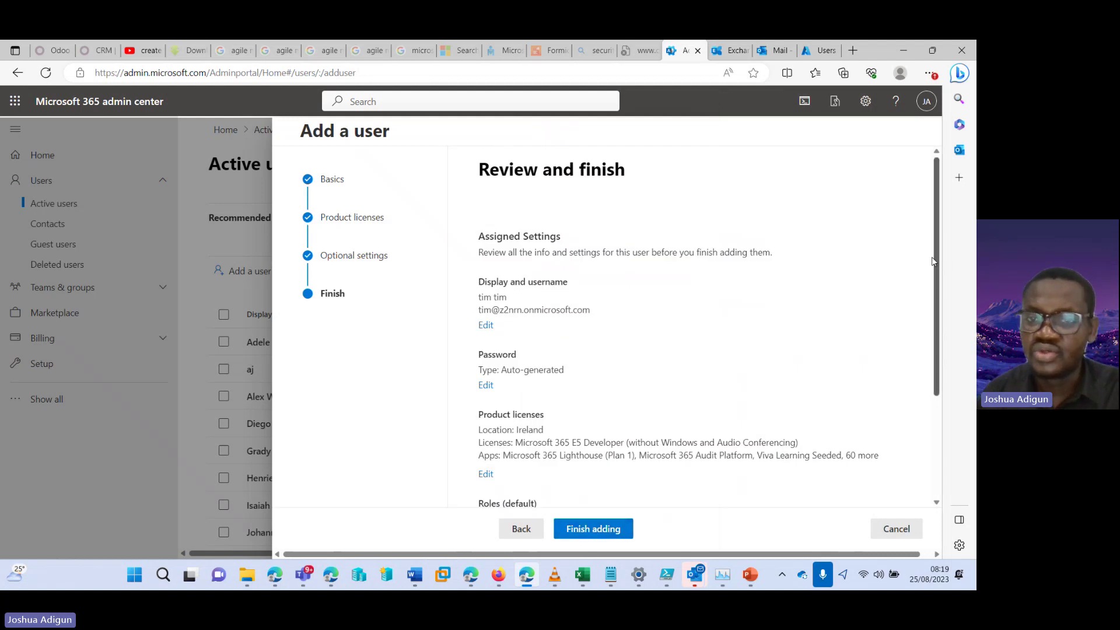
Review the settings and finish adding the user tim tim
drag(933, 260, 924, 367)
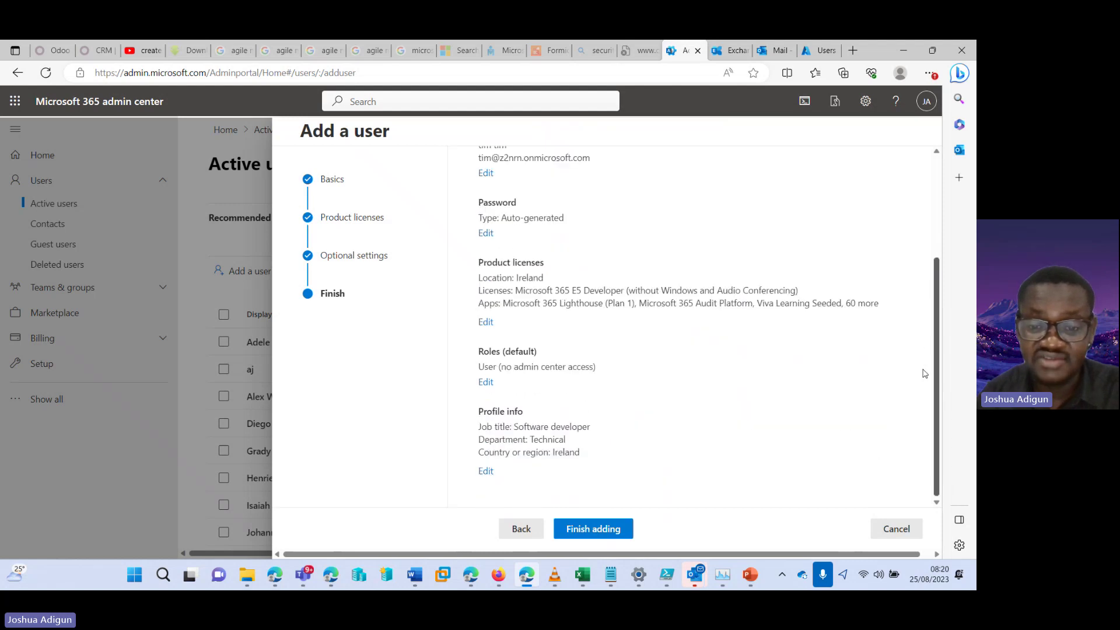
scroll(925, 373, up, 3)
scroll(924, 373, down, 3)
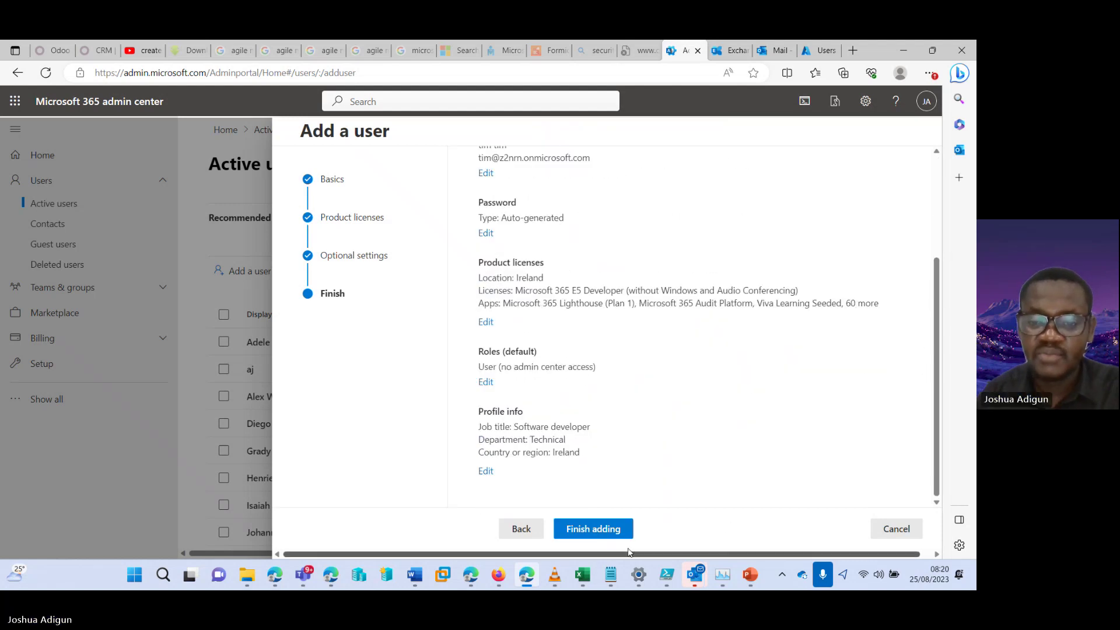
click(594, 529)
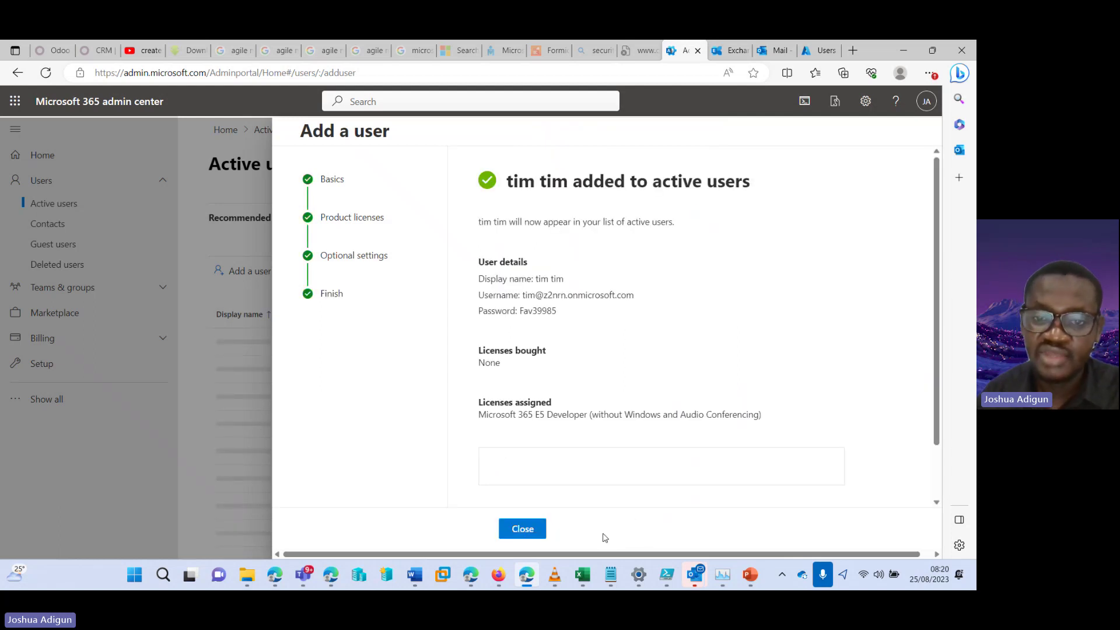
Close the confirmation and locate tim tim in the Active users list
click(523, 529)
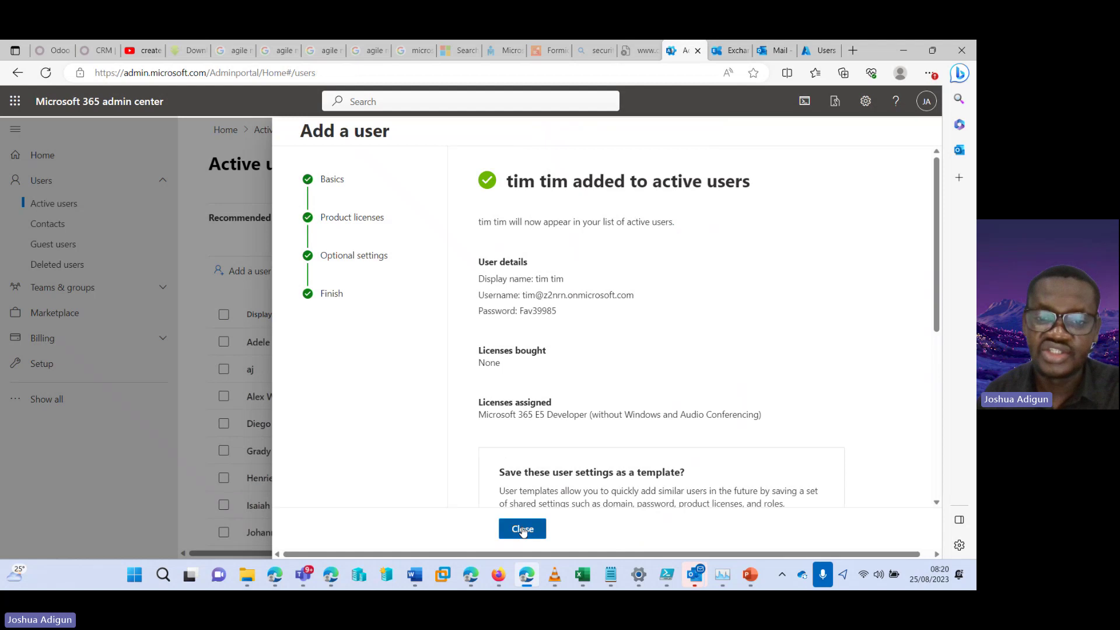
scroll(937, 168, down, 1)
scroll(938, 168, down, 10)
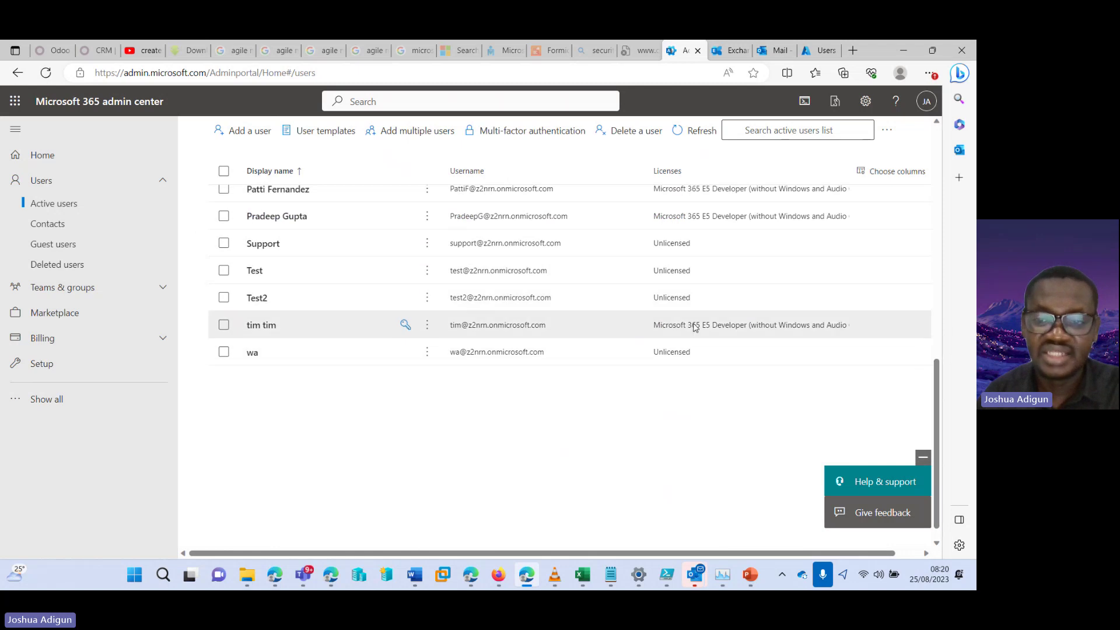
scroll(937, 362, up, 2)
scroll(300, 251, up, 10)
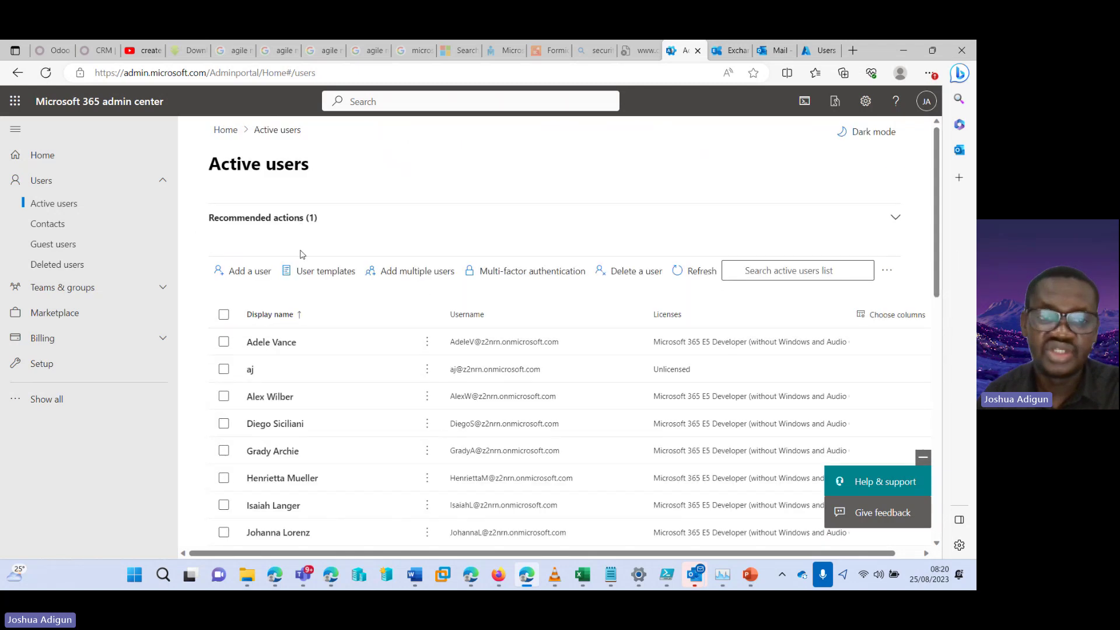
click(249, 269)
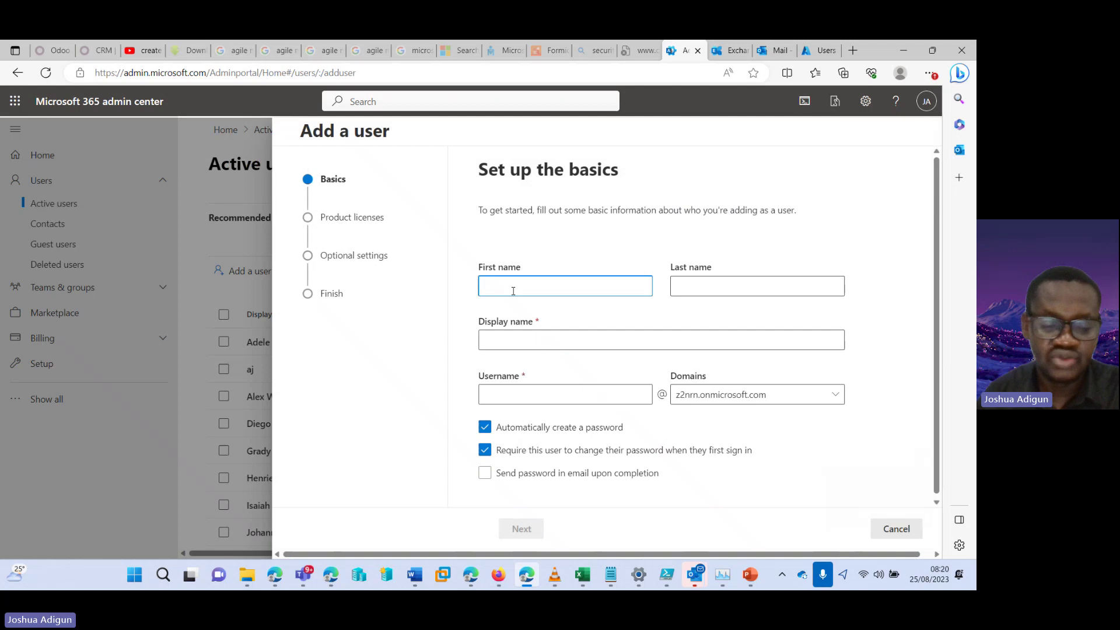
Enter first name tim, last name wa and username timwa for a new user
text(tim)
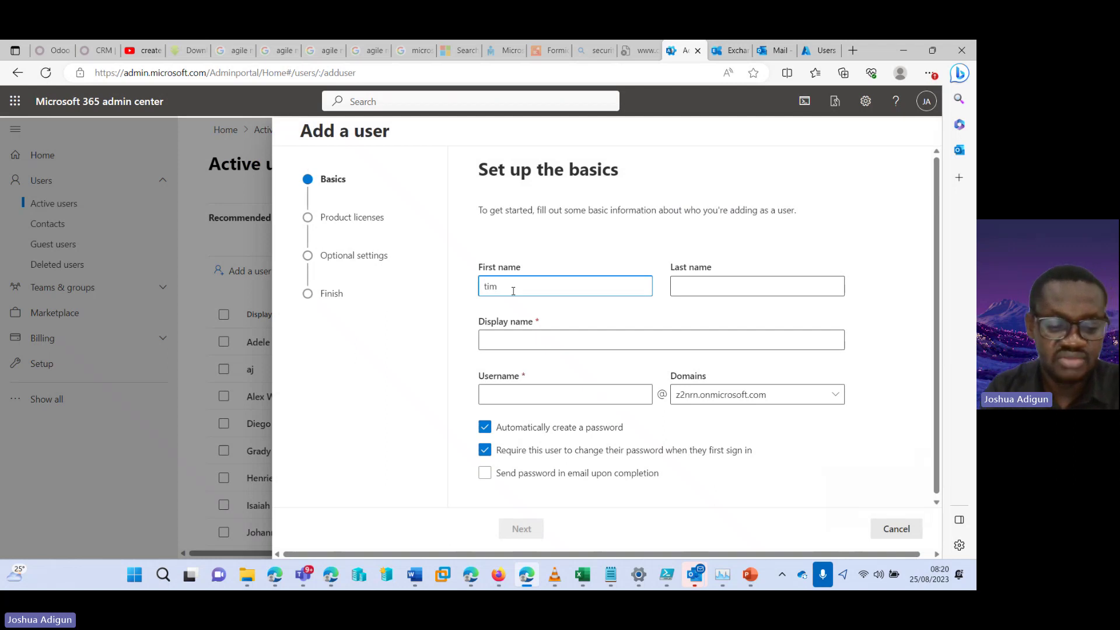
key(Tab)
text(wa)
key(Tab)
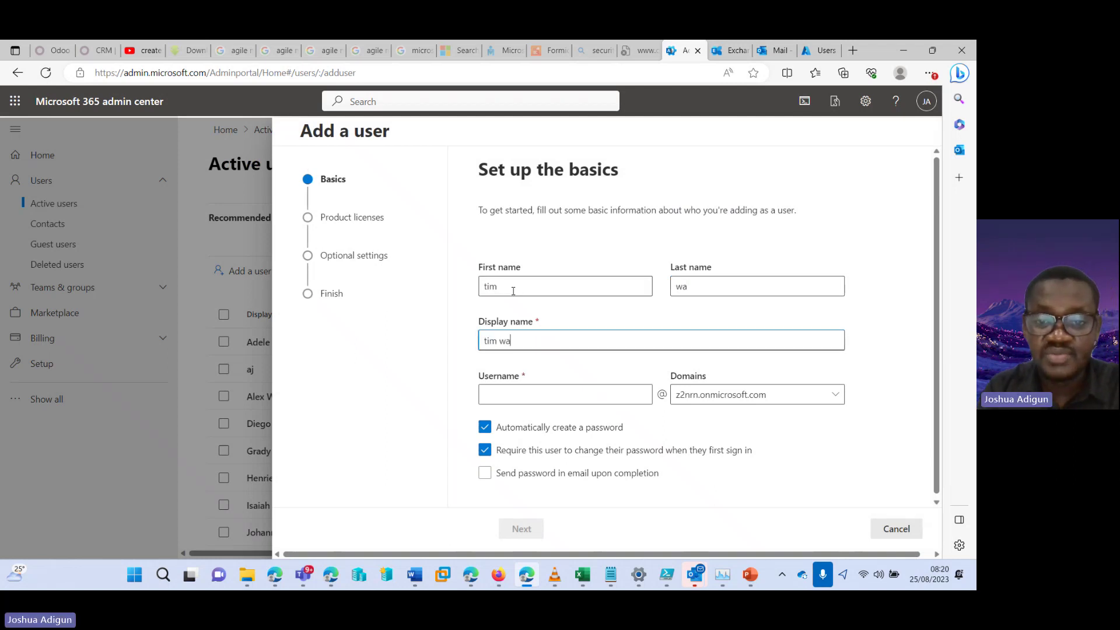
key(Tab)
text(ti)
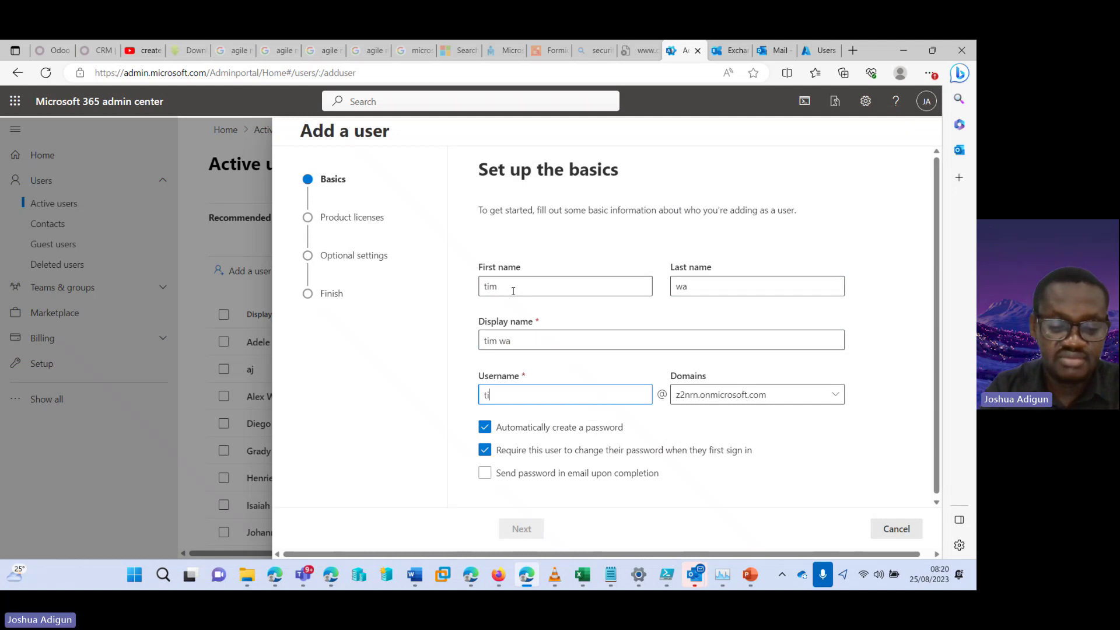
text(mwa)
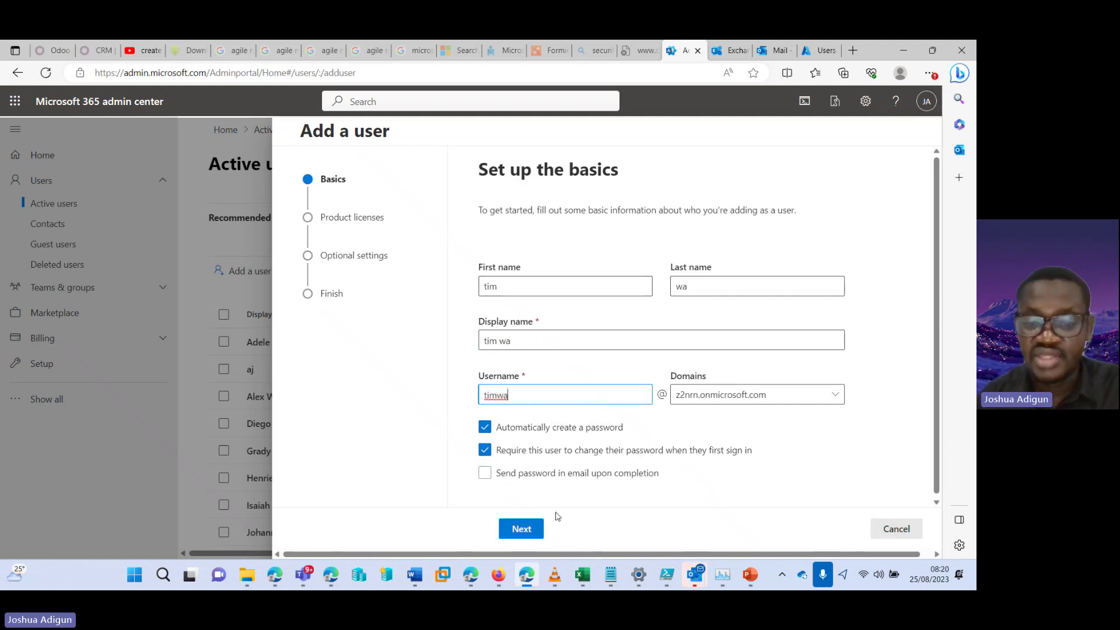
click(522, 529)
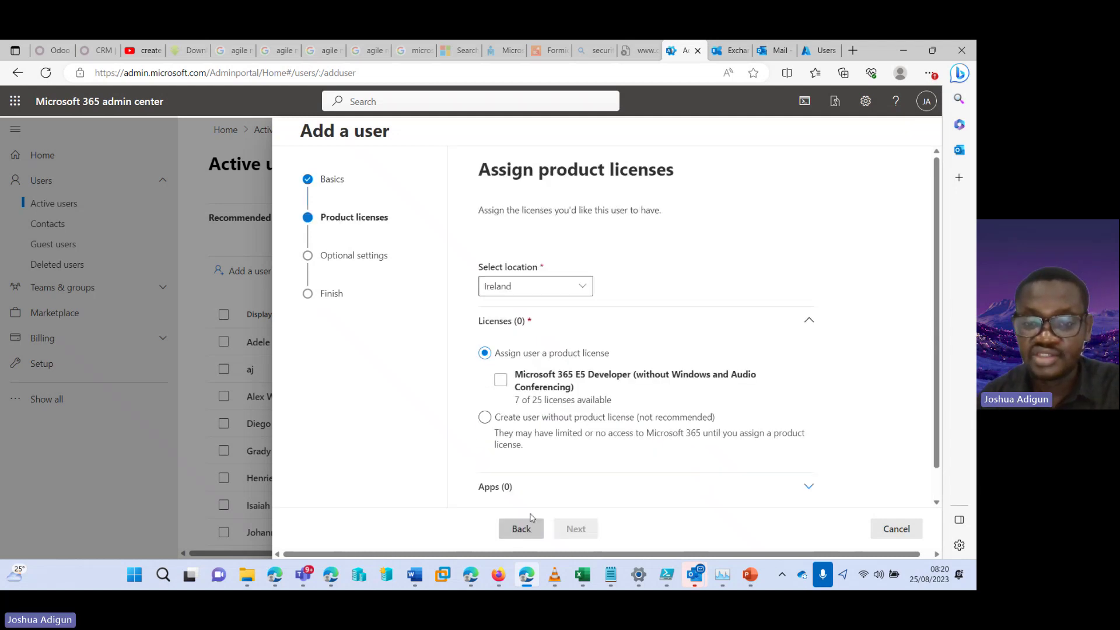
Create the user without a product license, keeping default settings, and finish adding
click(484, 418)
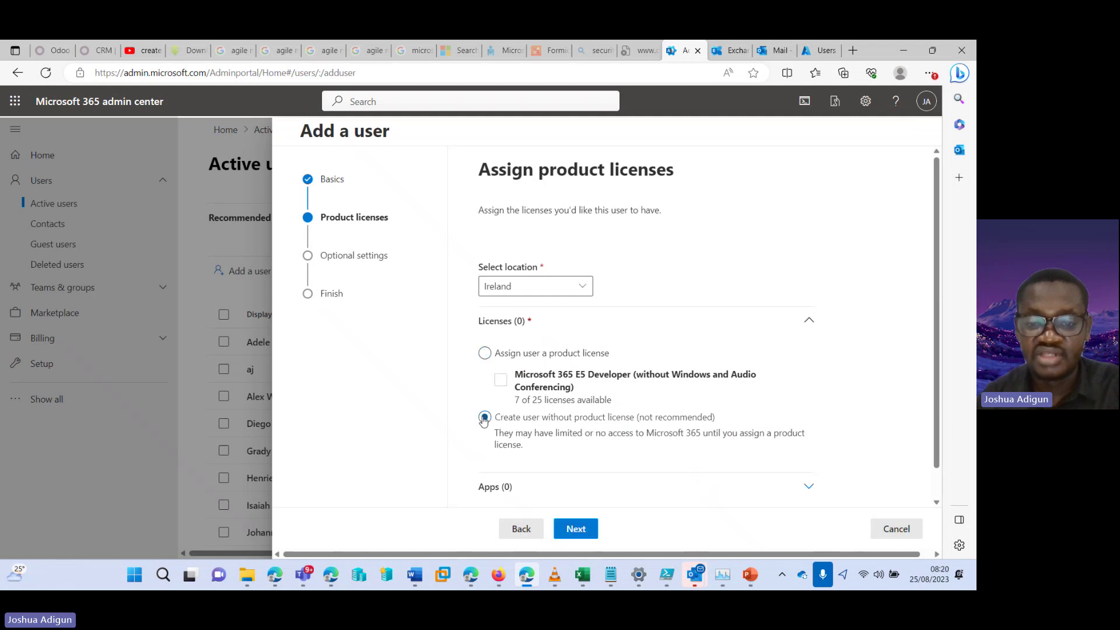
click(575, 529)
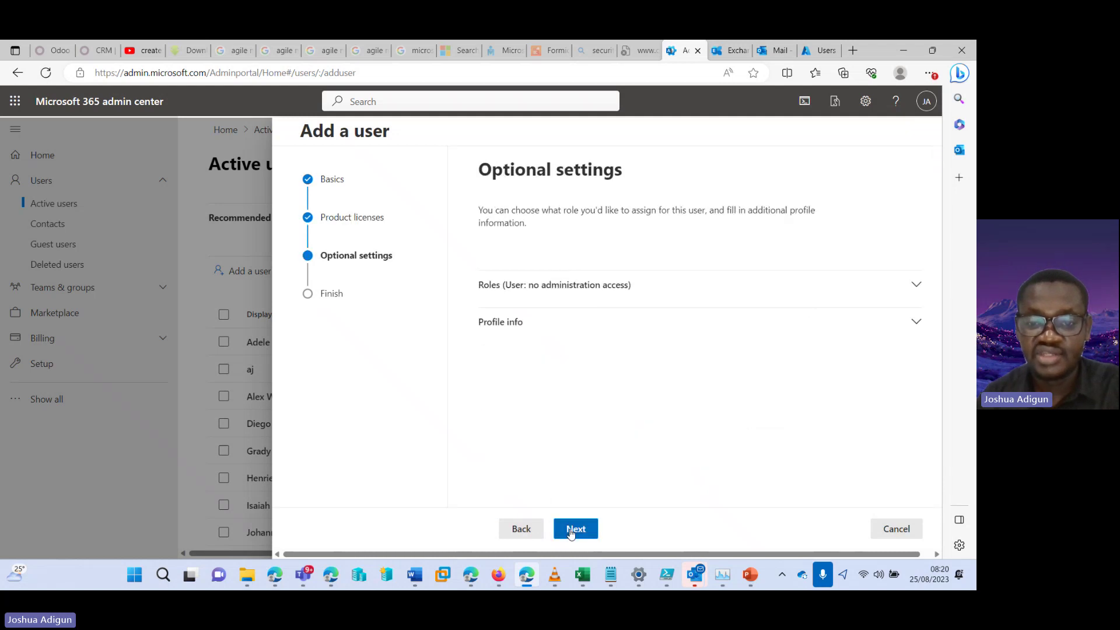
click(555, 289)
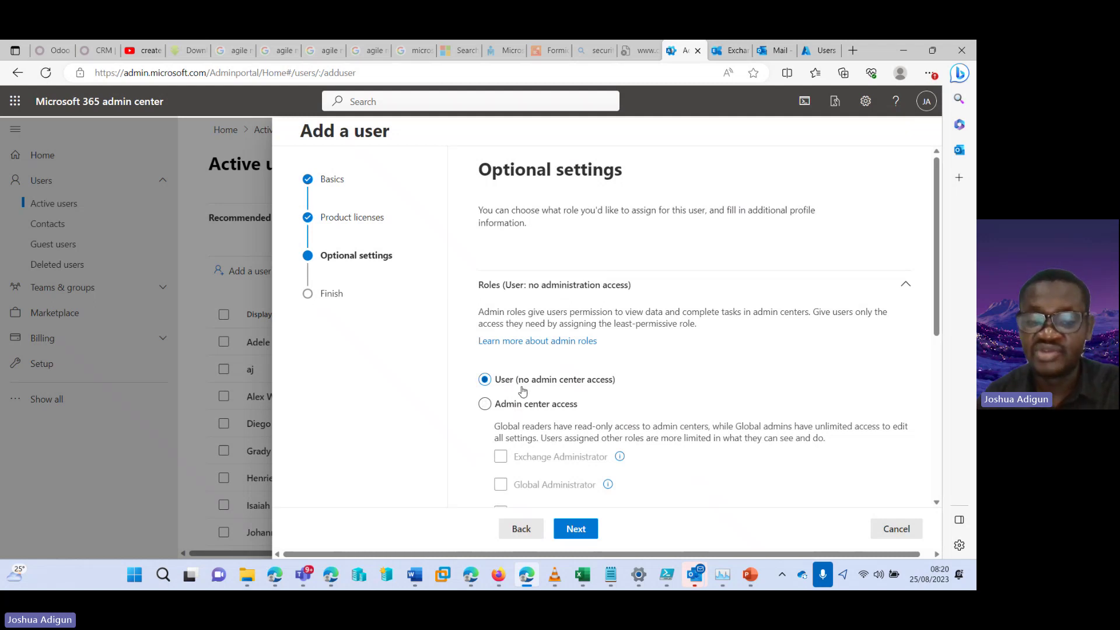
scroll(918, 405, down, 5)
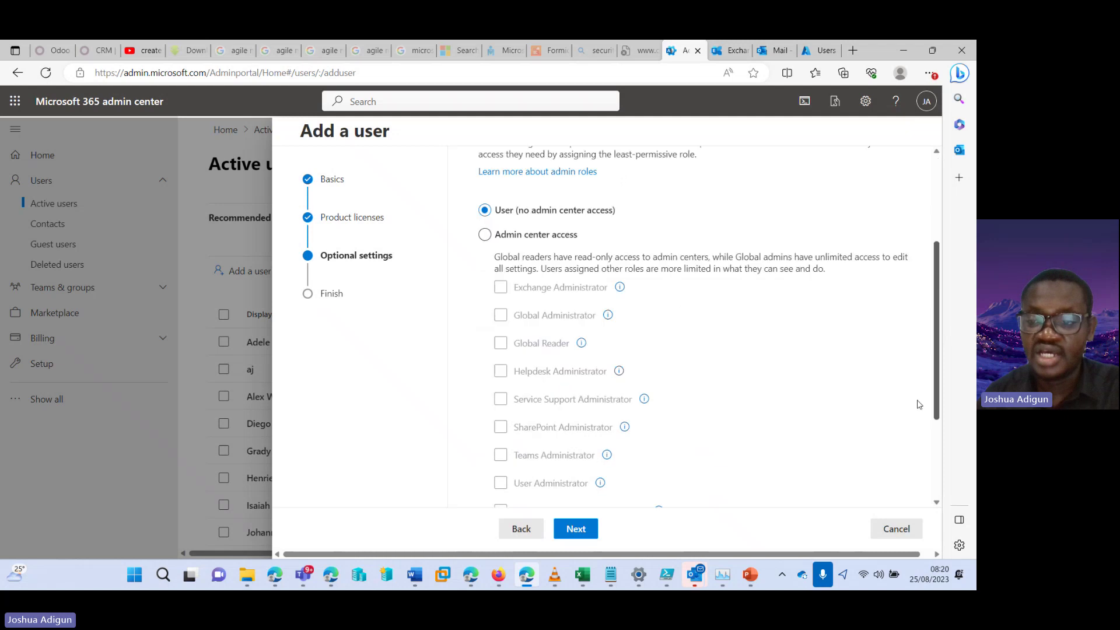
click(520, 453)
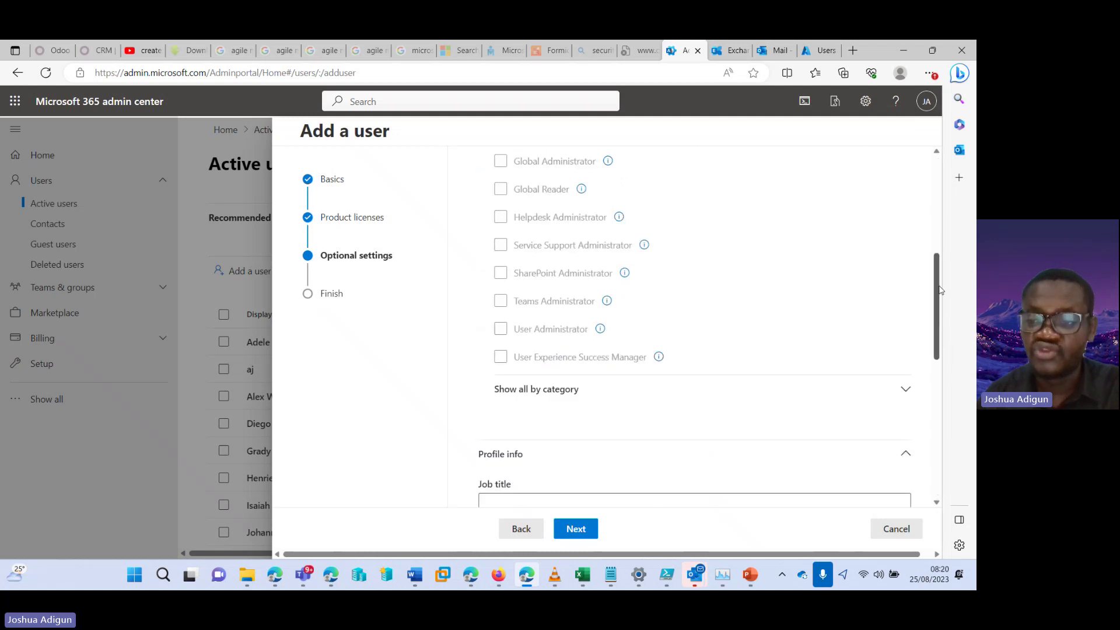
scroll(846, 329, down, 4)
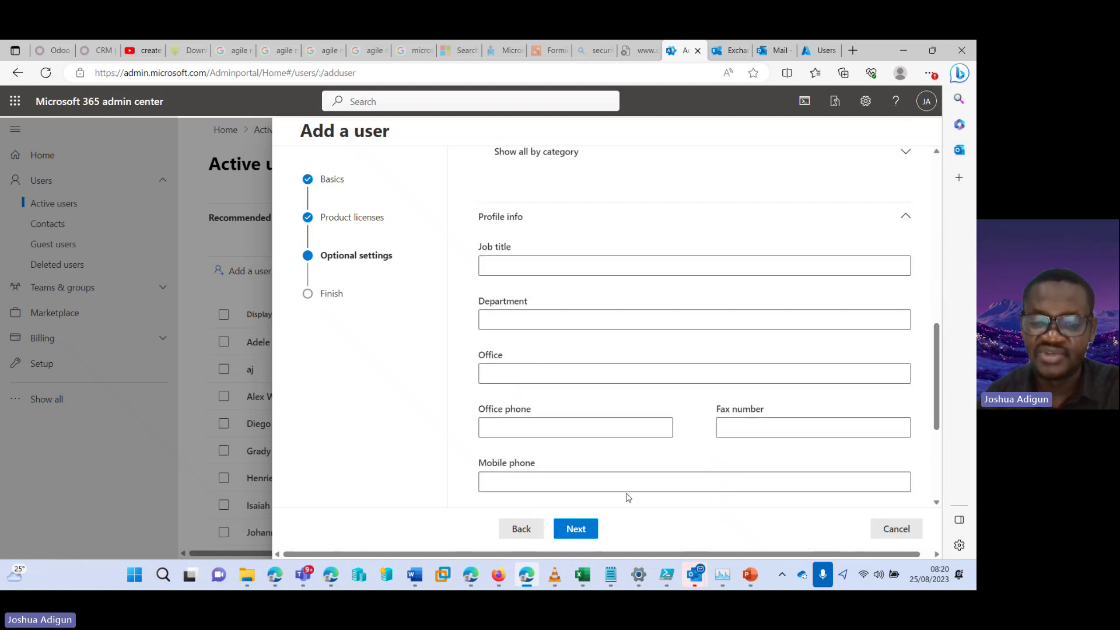
click(570, 529)
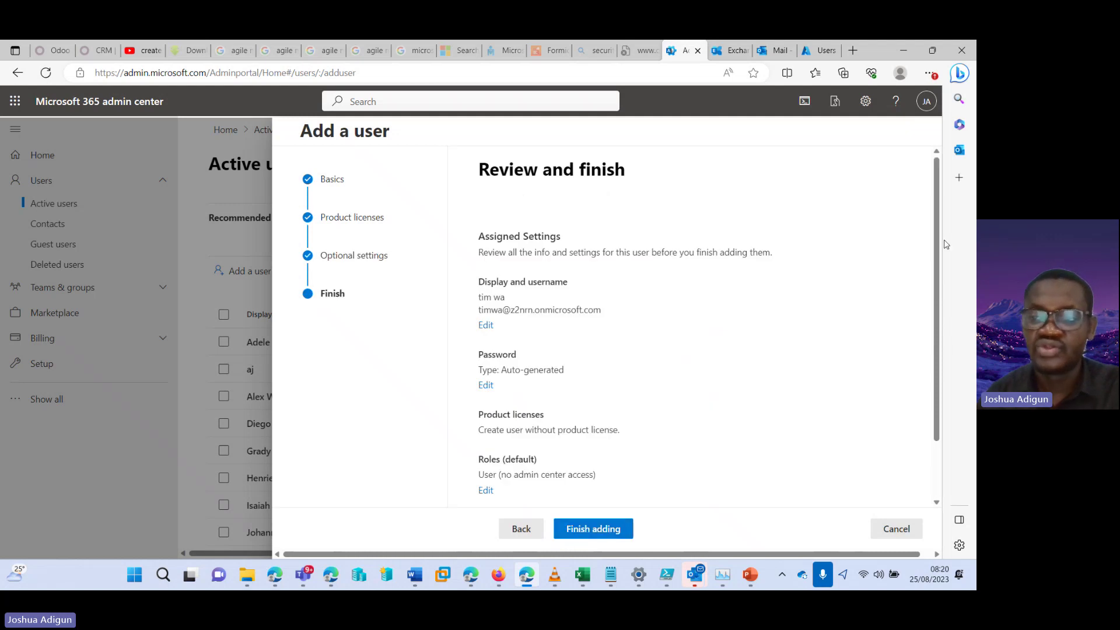
scroll(938, 246, down, 2)
scroll(938, 246, up, 2)
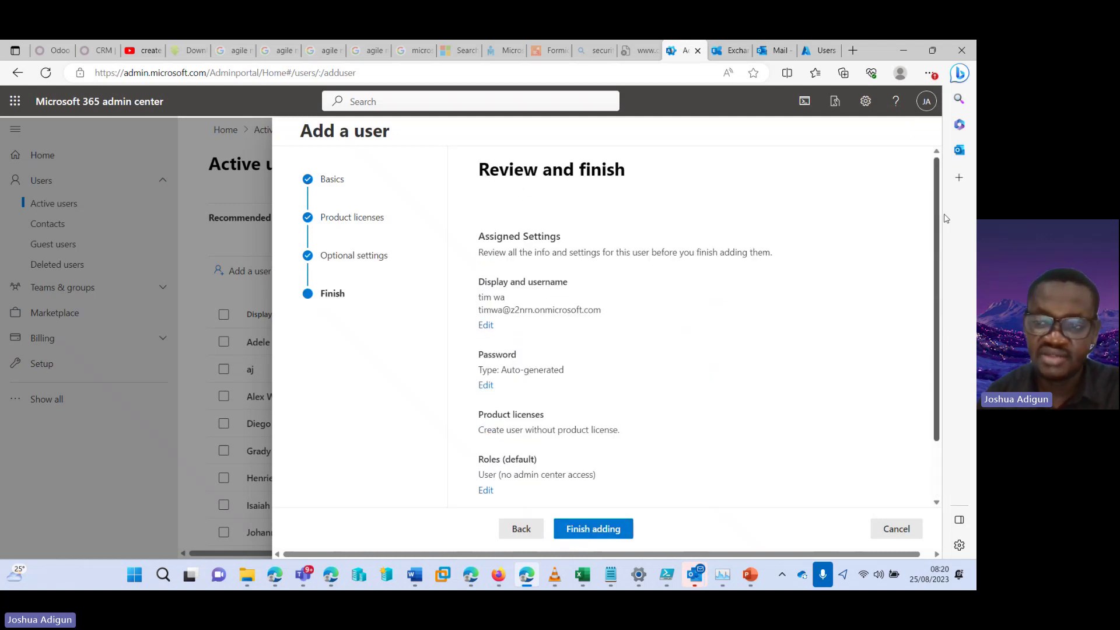
click(593, 529)
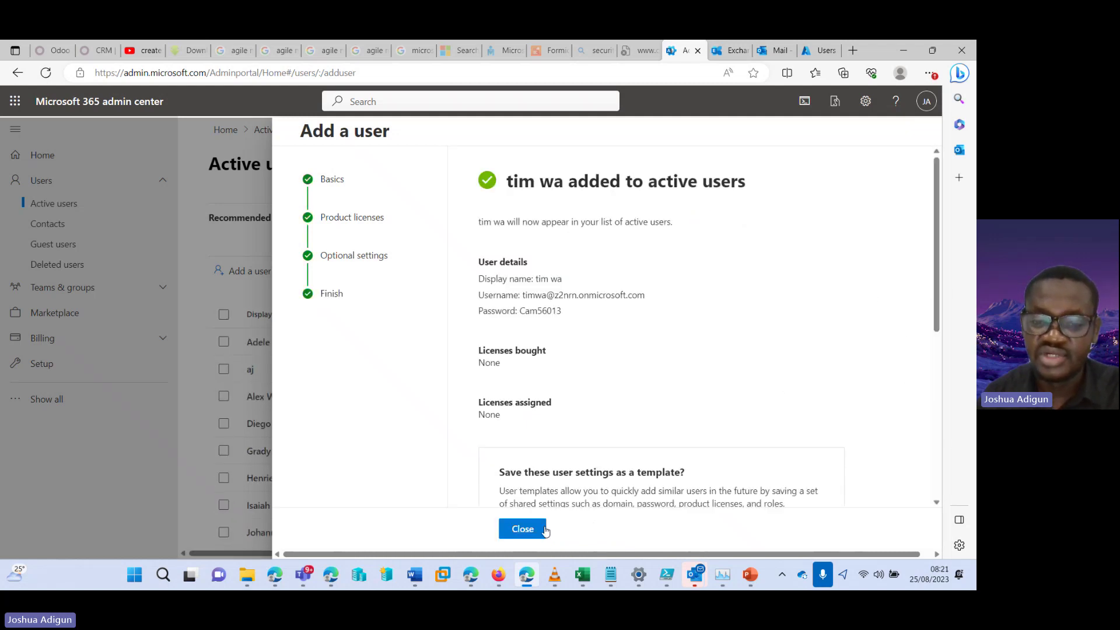
click(537, 528)
scroll(475, 319, down, 5)
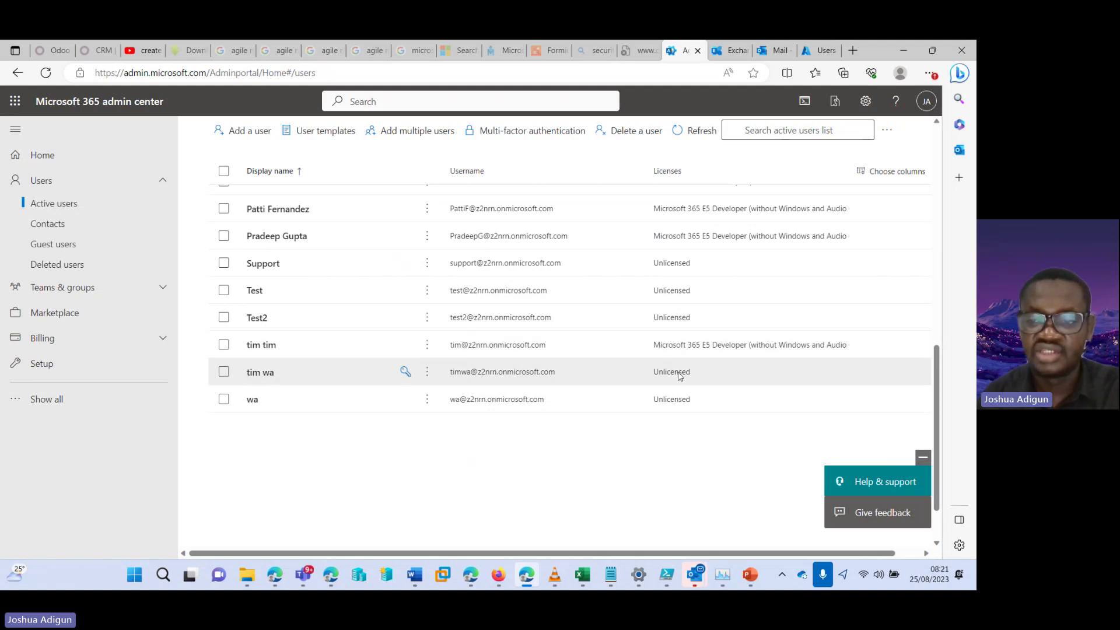
scroll(940, 348, up, 1)
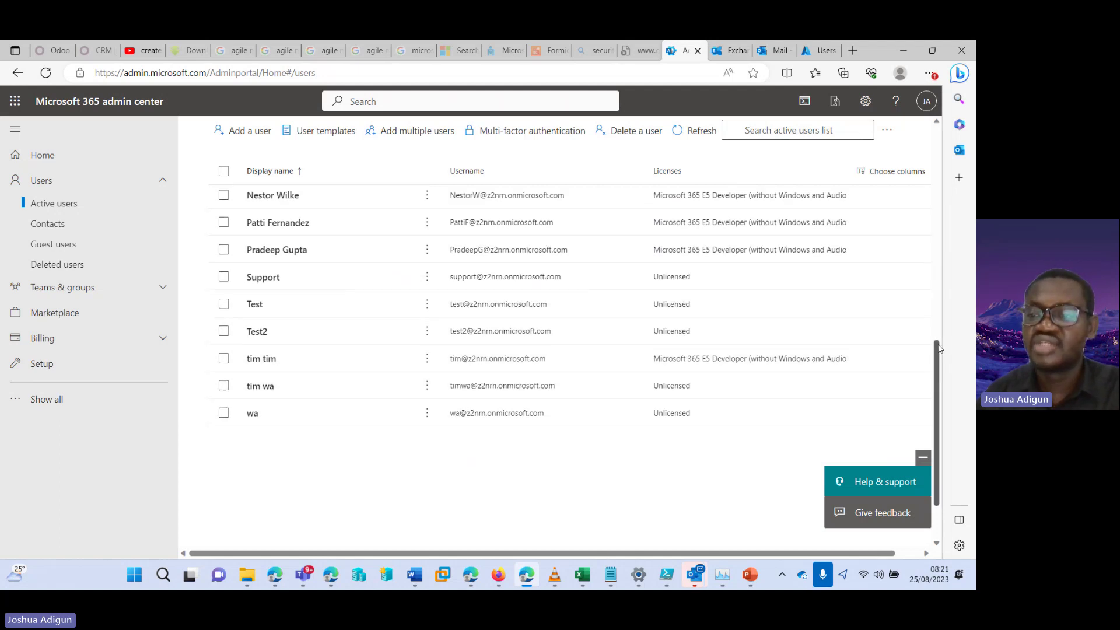
drag(939, 348, 939, 157)
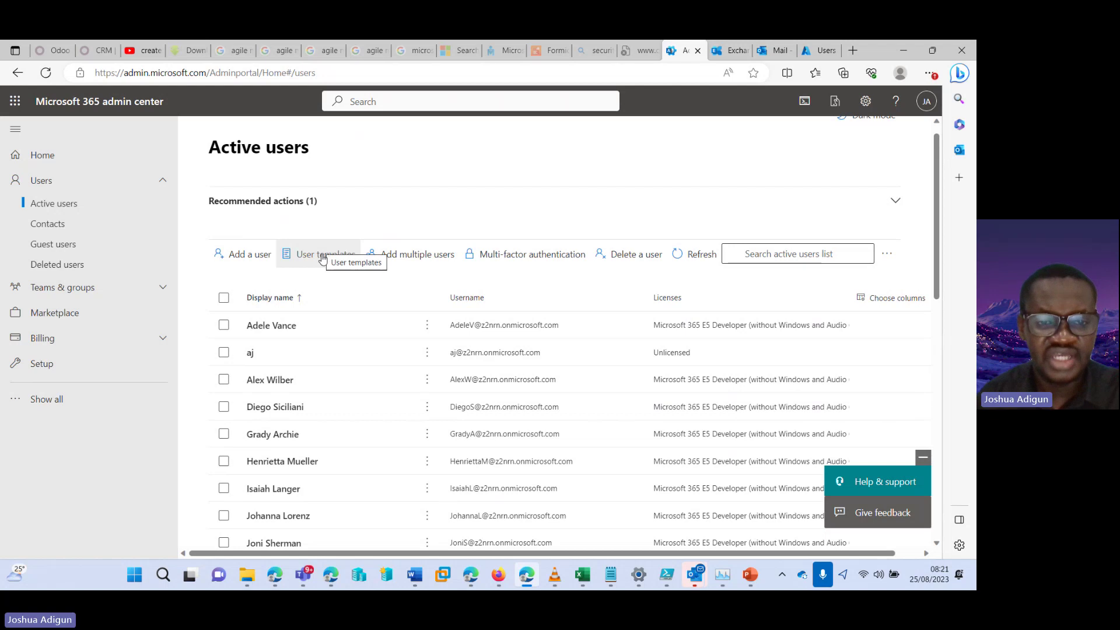
Name the new user template 'Create users for HR Dept'
click(321, 256)
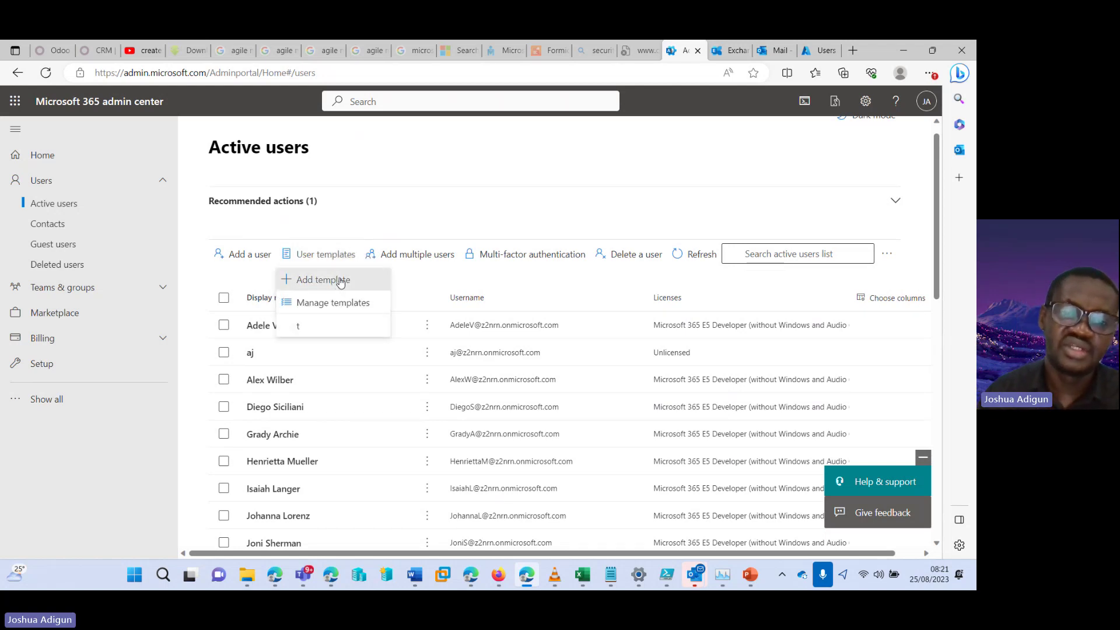
click(341, 281)
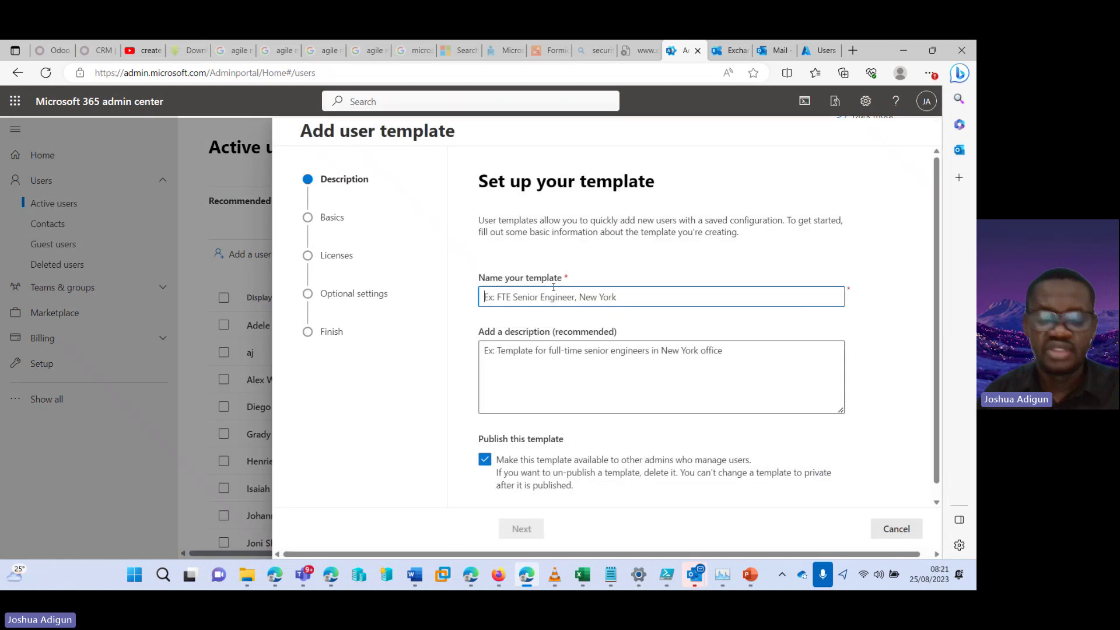
text(Test)
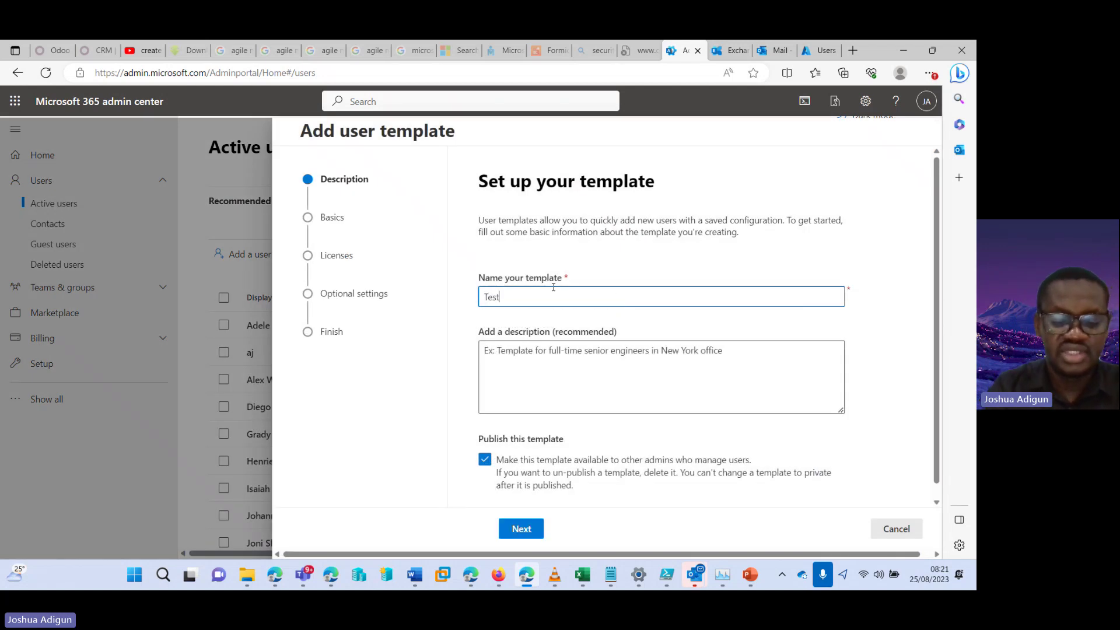
key(BackSpace)
key(BackSpace)
key(BackSpace)
key(BackSpace)
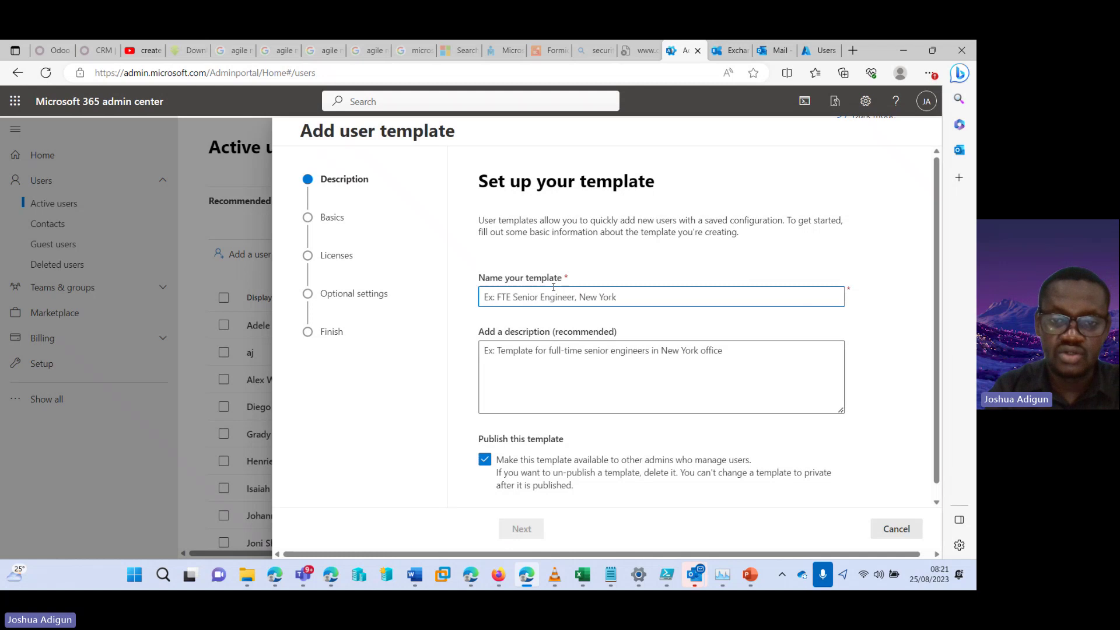
text(Create)
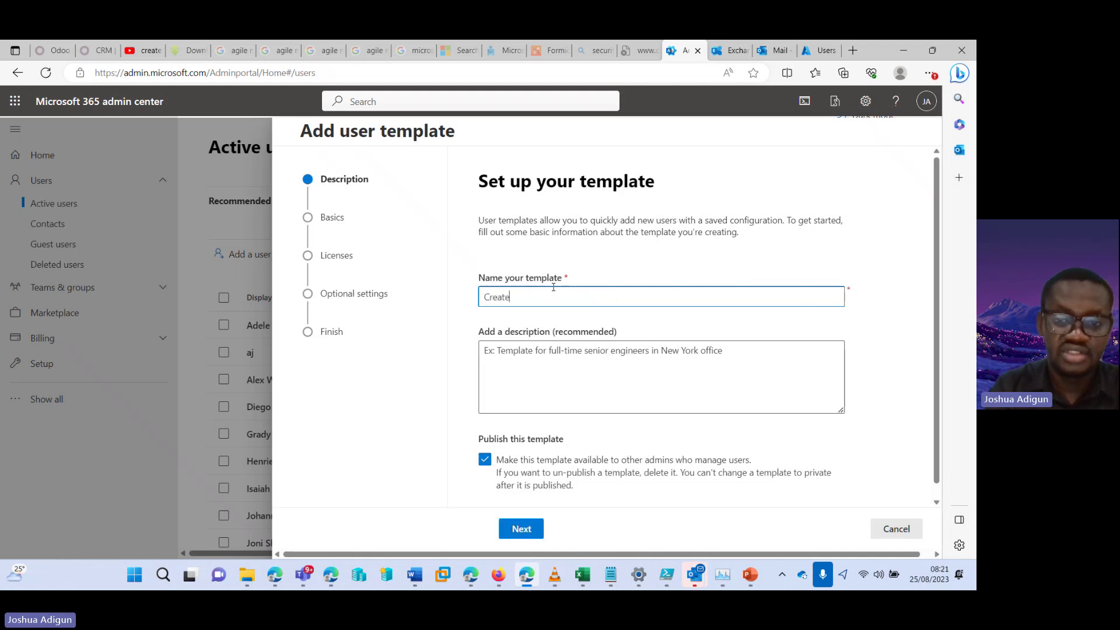
text( users fo)
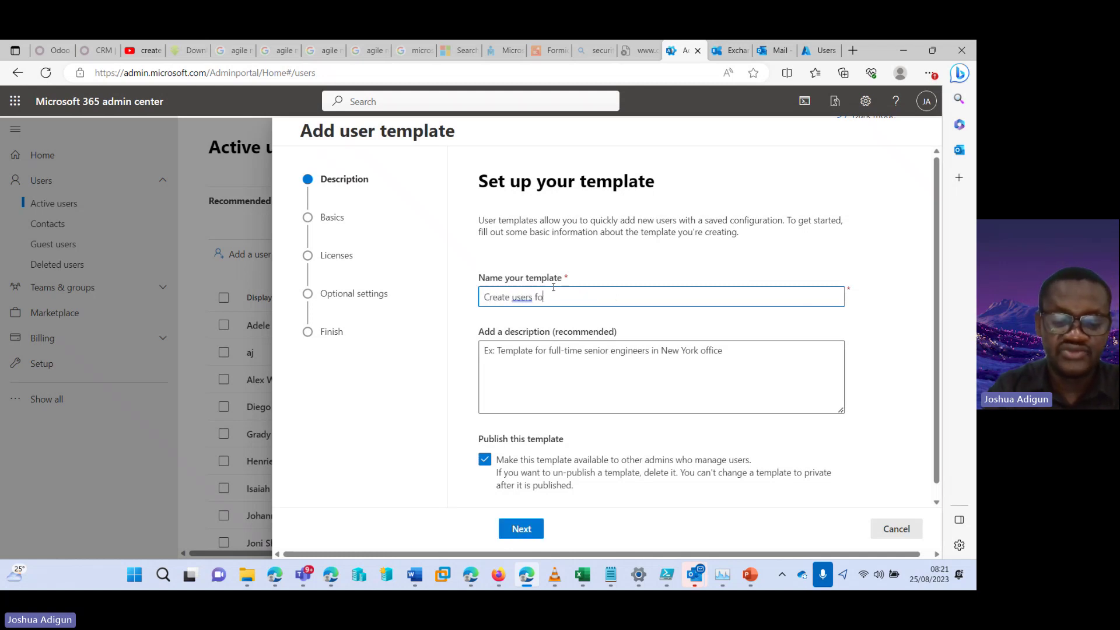
text(r HR Dept)
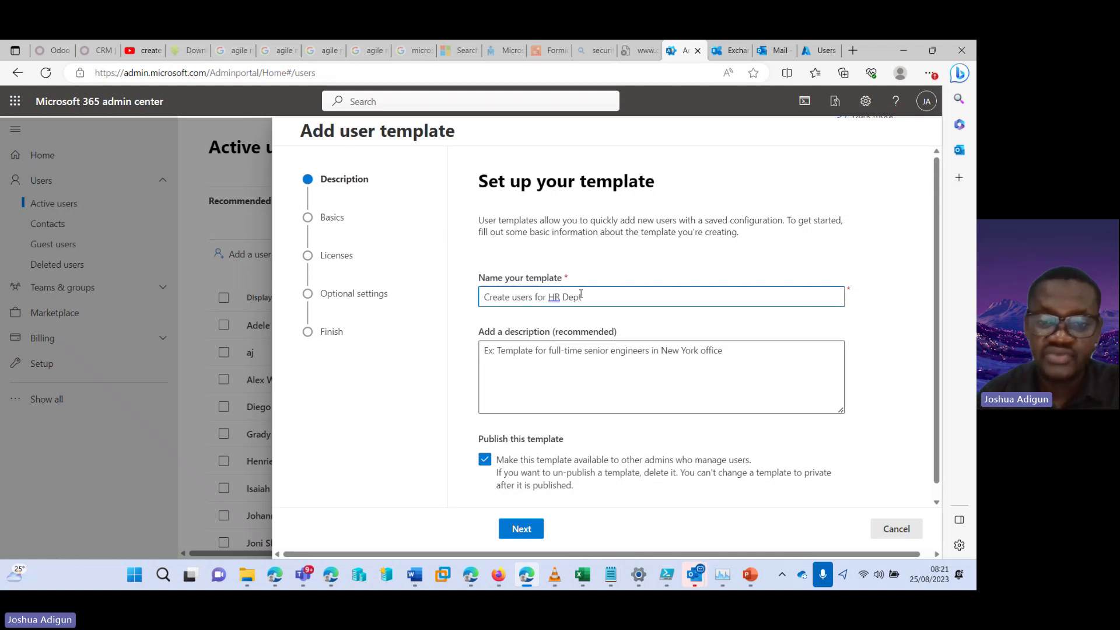
Copy the name into Description and keep the template available to other admins
triple_click(620, 295)
key(ctrl+c)
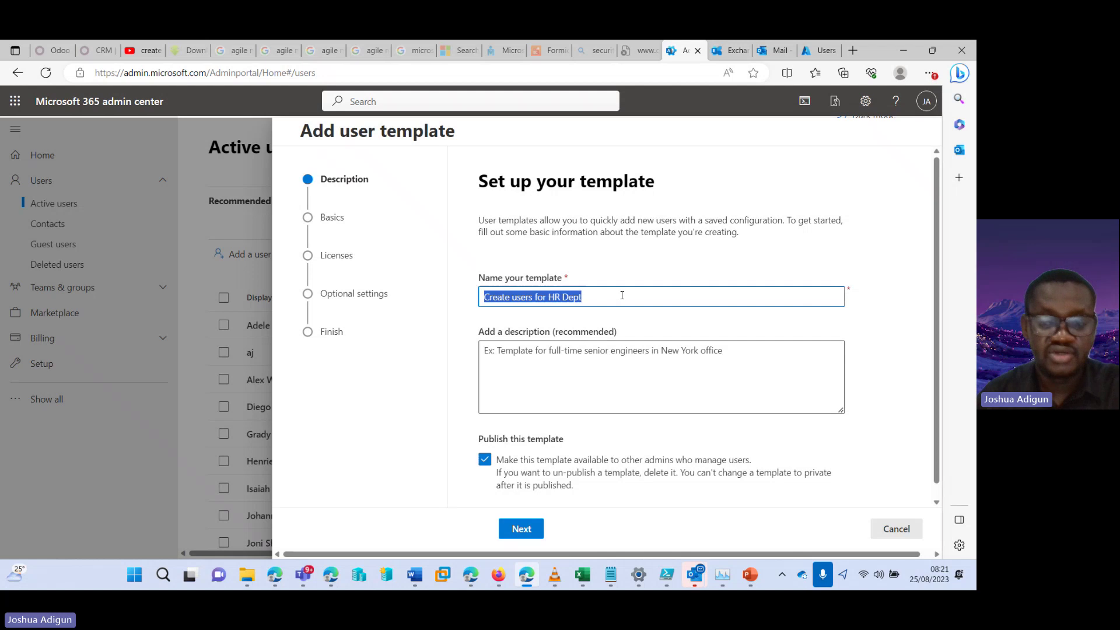
click(621, 350)
key(ctrl+v)
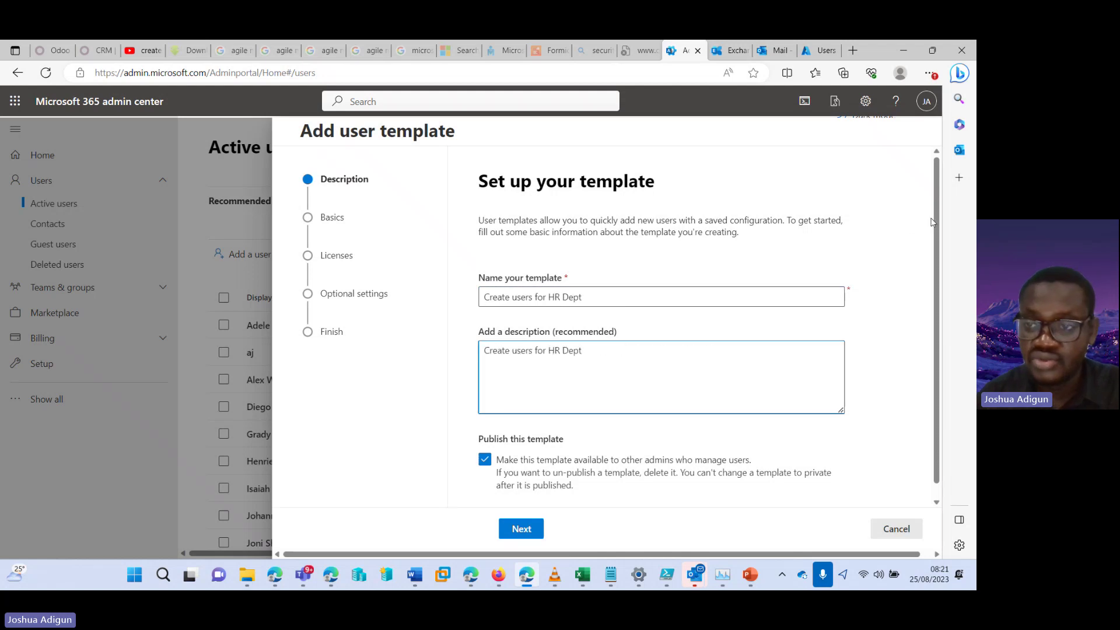
scroll(924, 282, down, 1)
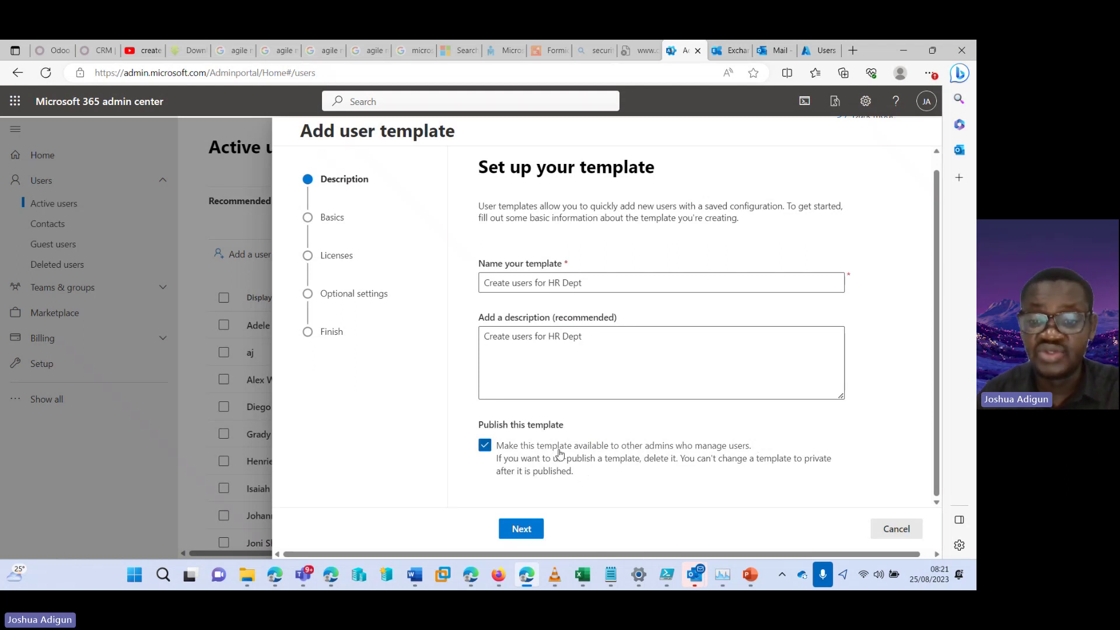
click(487, 448)
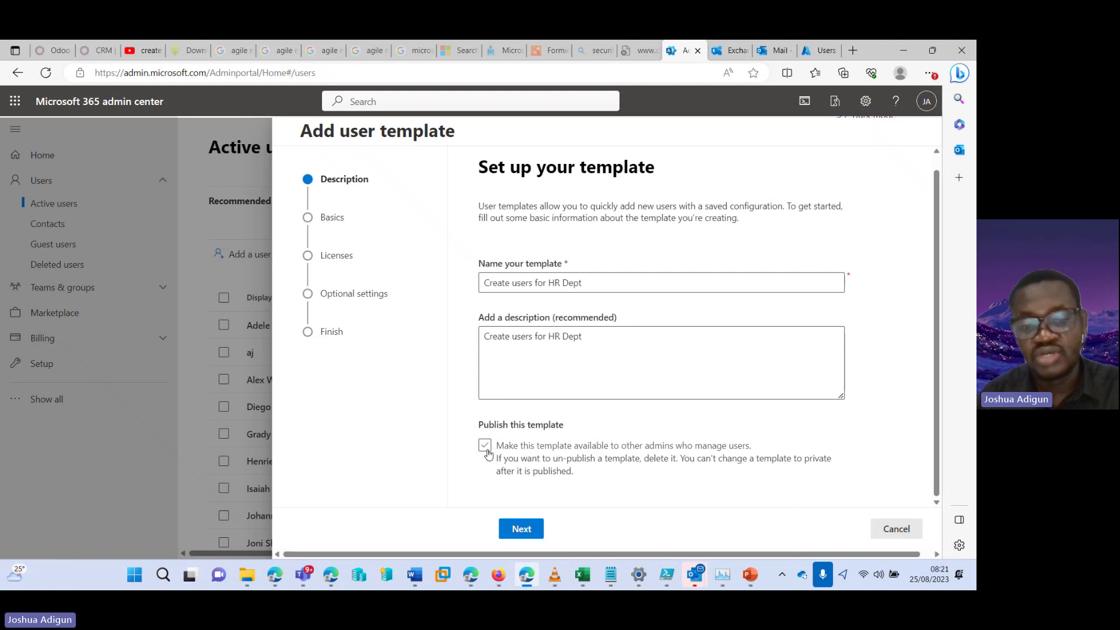
click(487, 449)
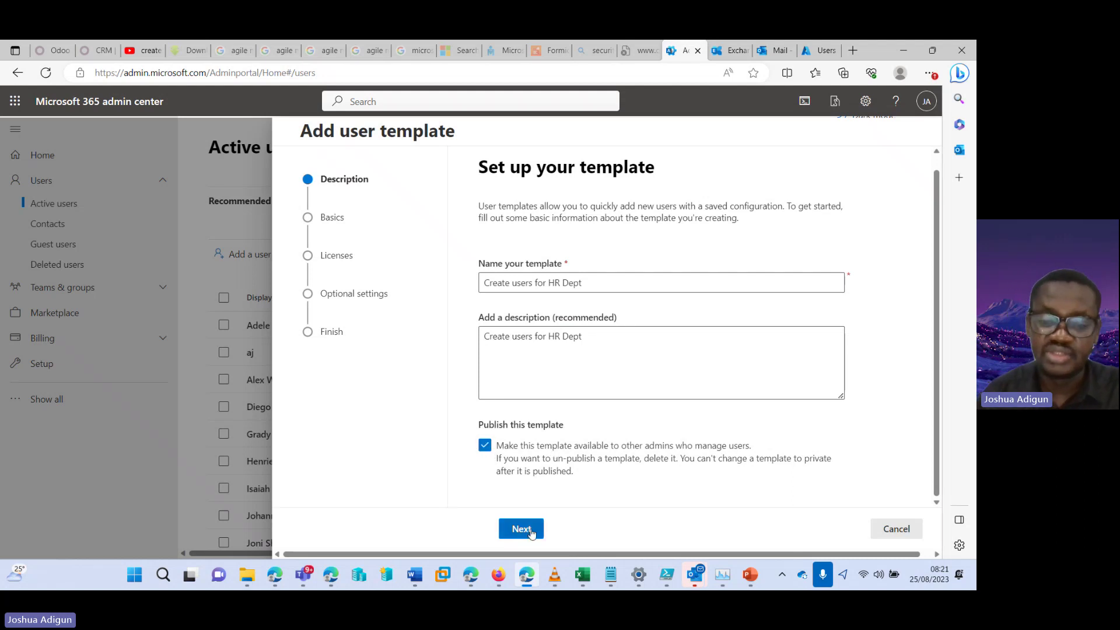
click(532, 533)
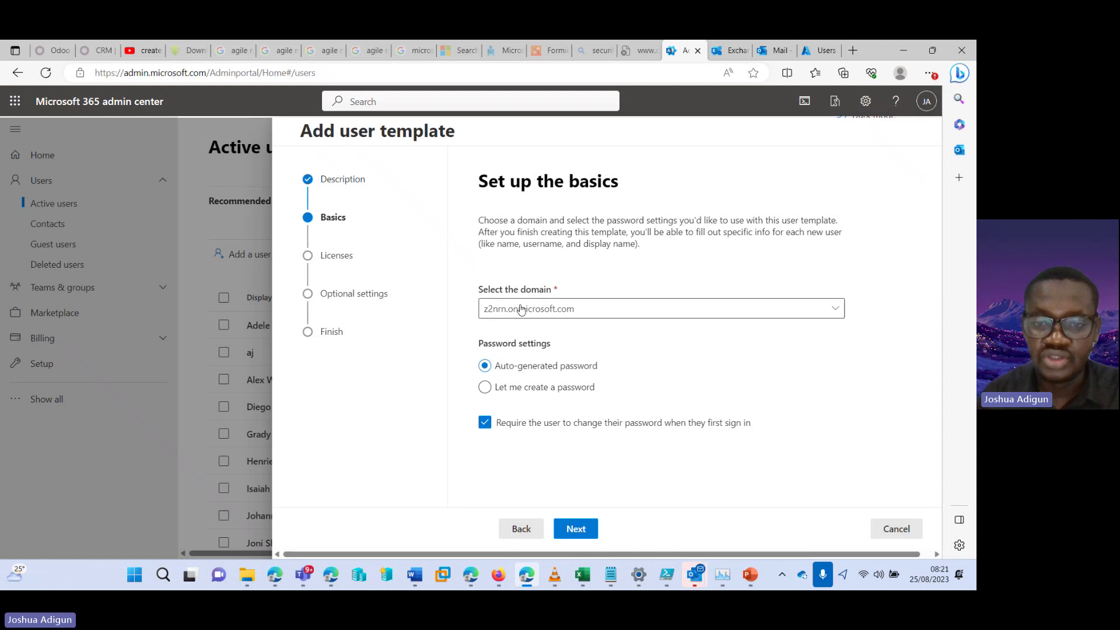
Keep the default domain and auto-generated password for the template
click(521, 309)
click(547, 331)
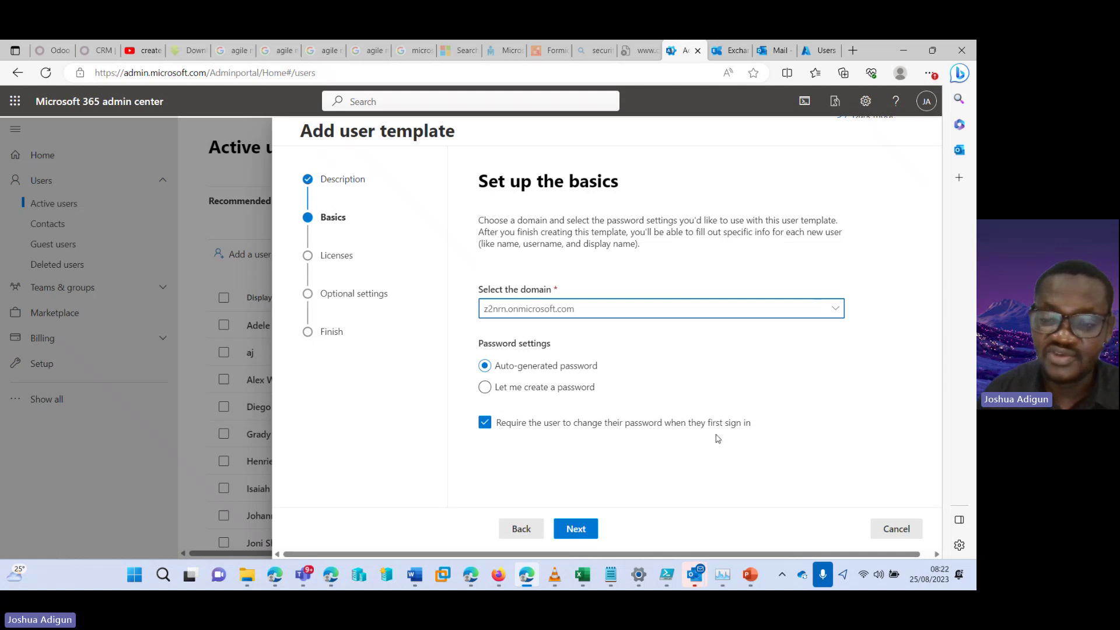
click(589, 529)
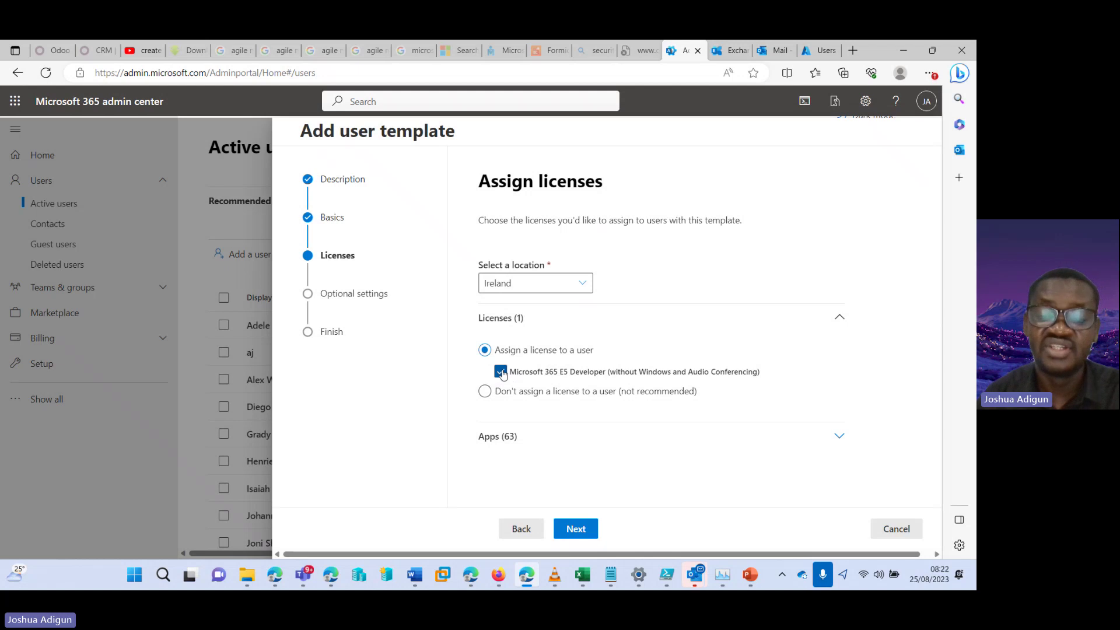
Have the template assign Microsoft 365 E5 Developer and browse its 63 included apps
click(485, 392)
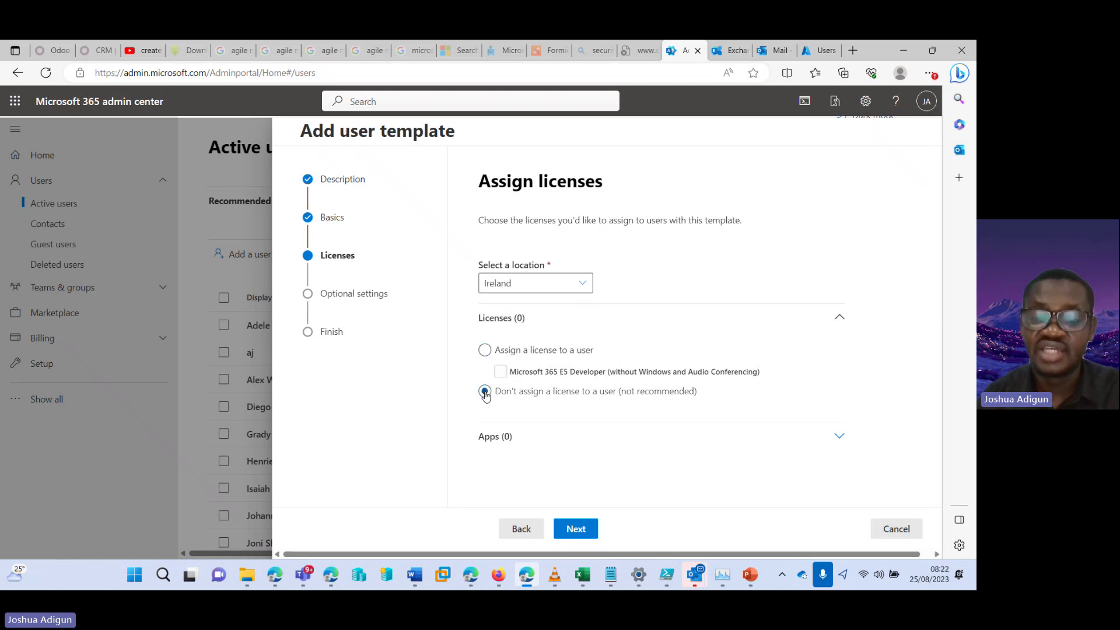
click(485, 350)
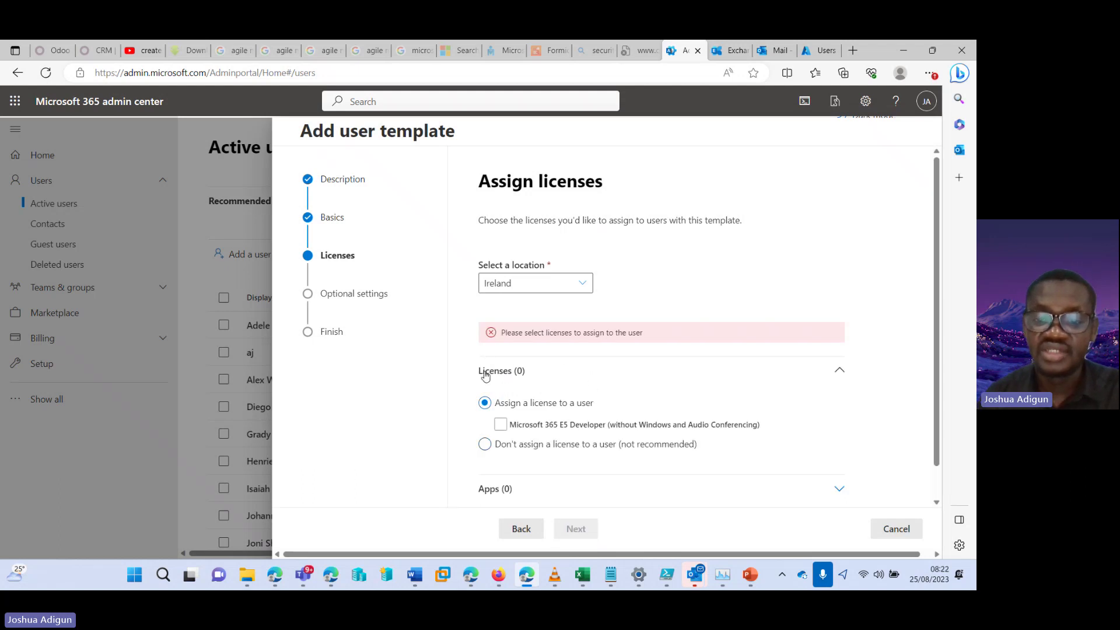
scroll(932, 266, down, 1)
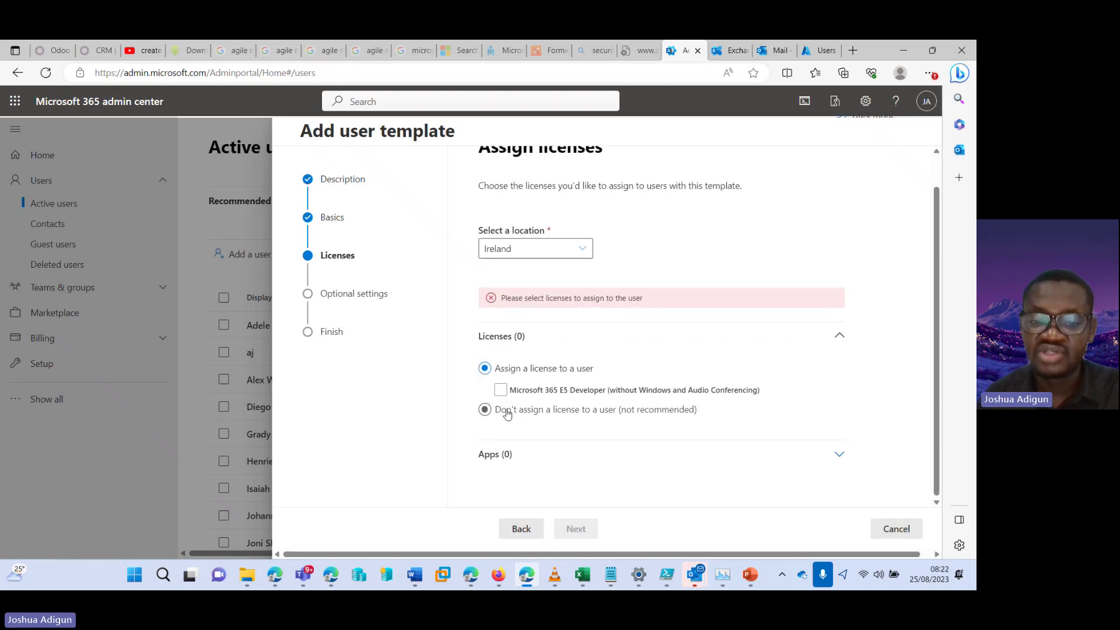
click(500, 391)
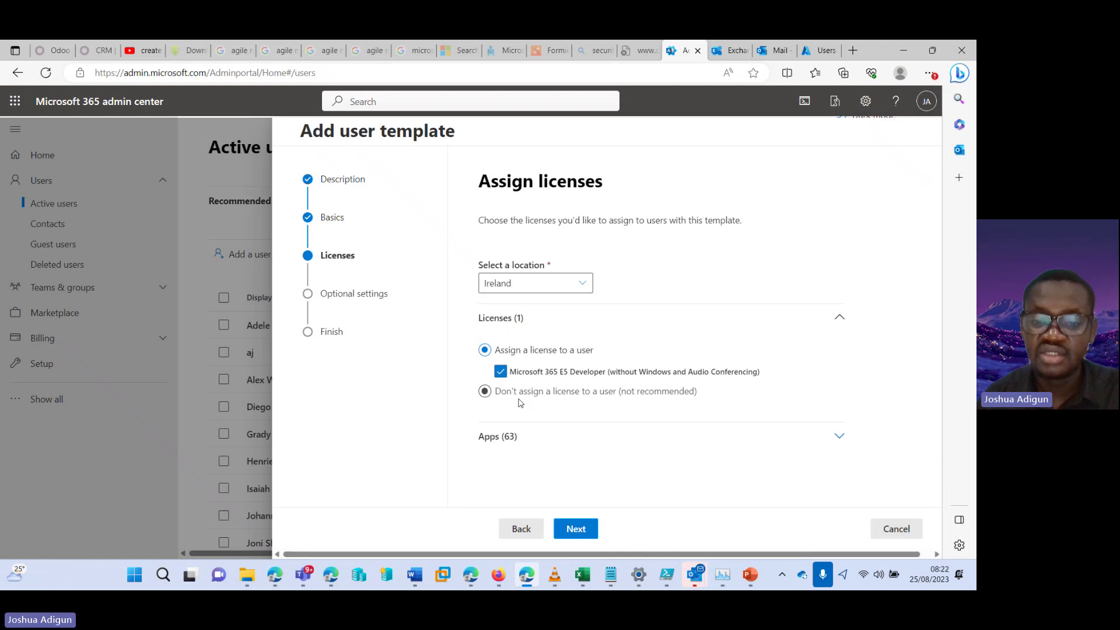
click(622, 437)
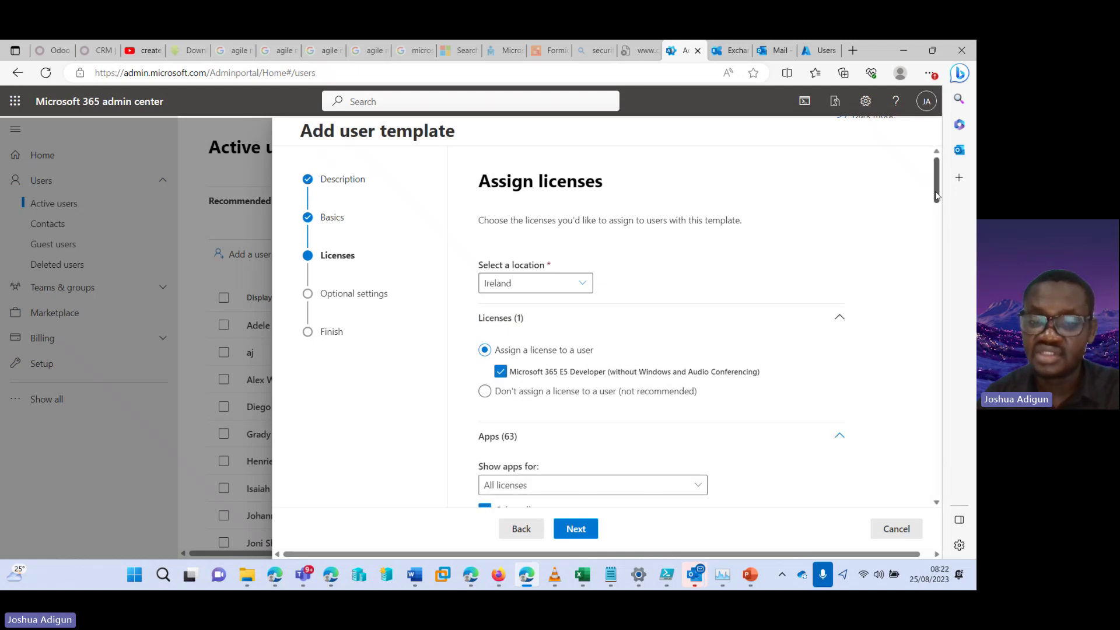
scroll(932, 237, down, 5)
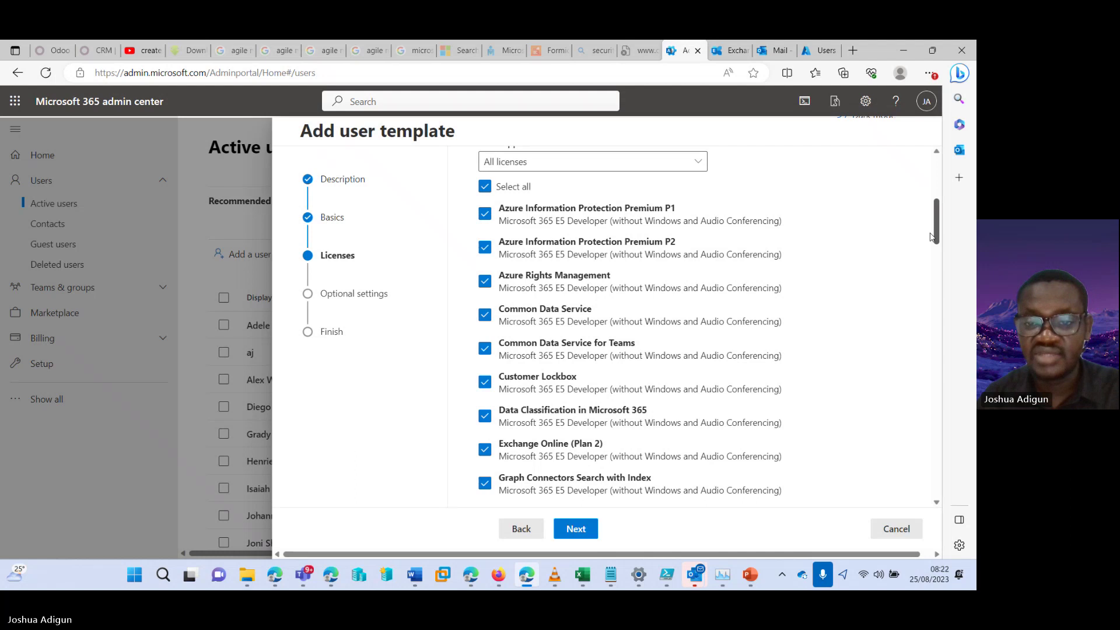
drag(932, 237, 934, 478)
scroll(934, 477, down, 2)
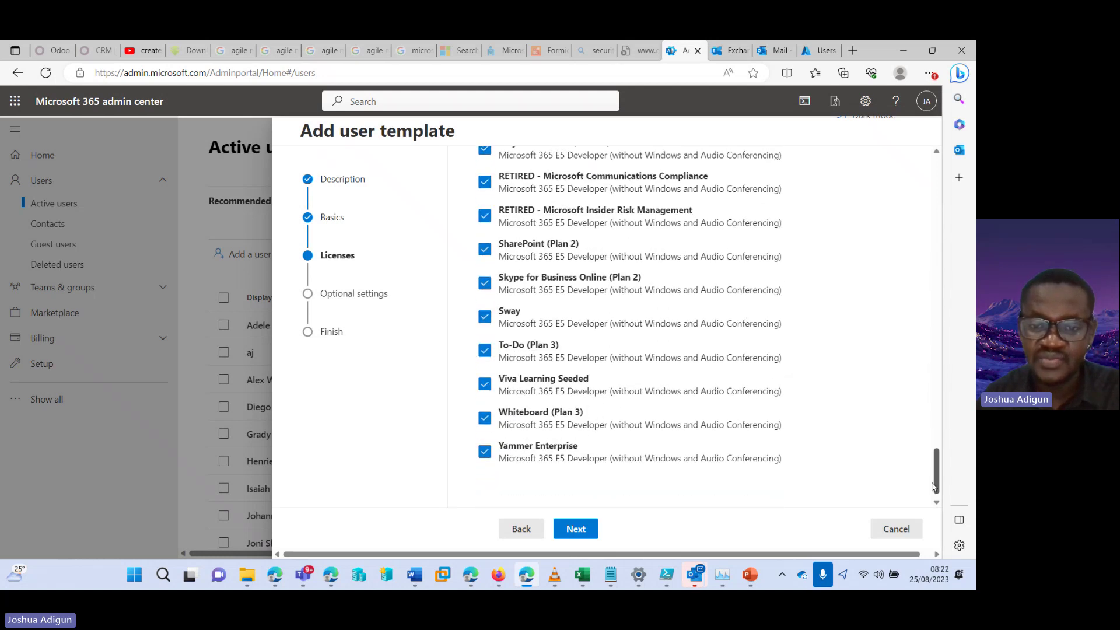
scroll(934, 477, up, 15)
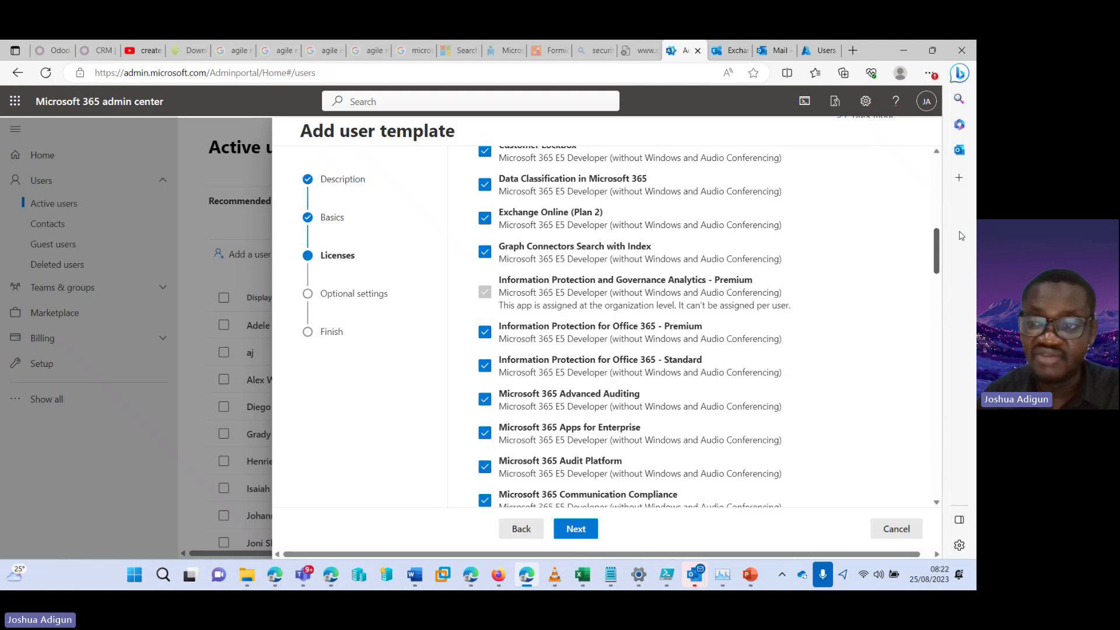
In the template's profile info, set job title HR Personnel and department Human Resources
click(576, 529)
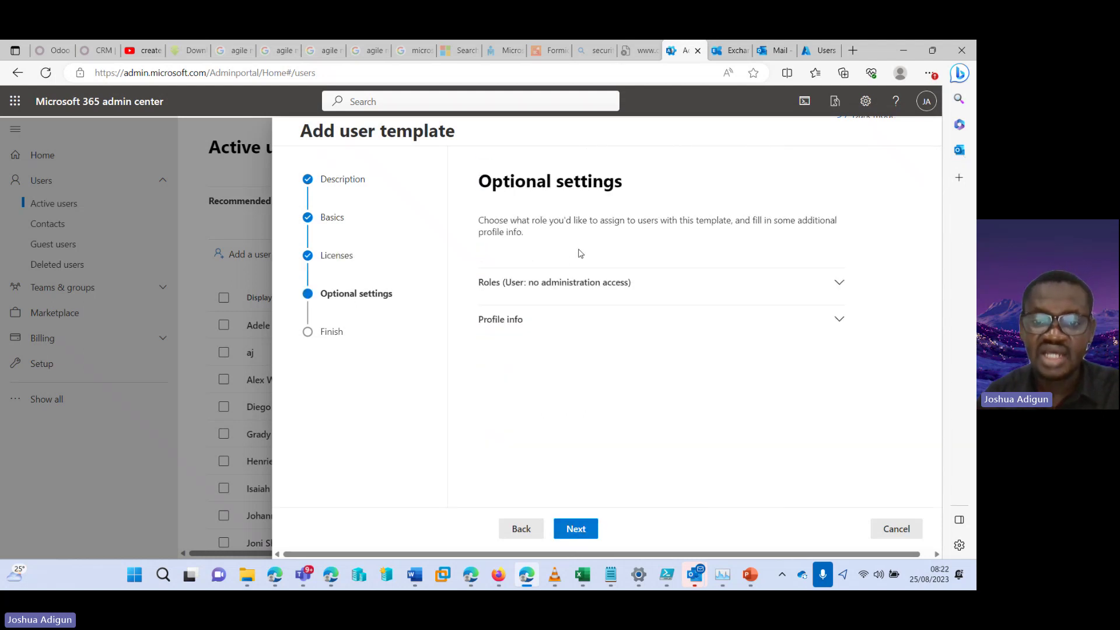
click(575, 284)
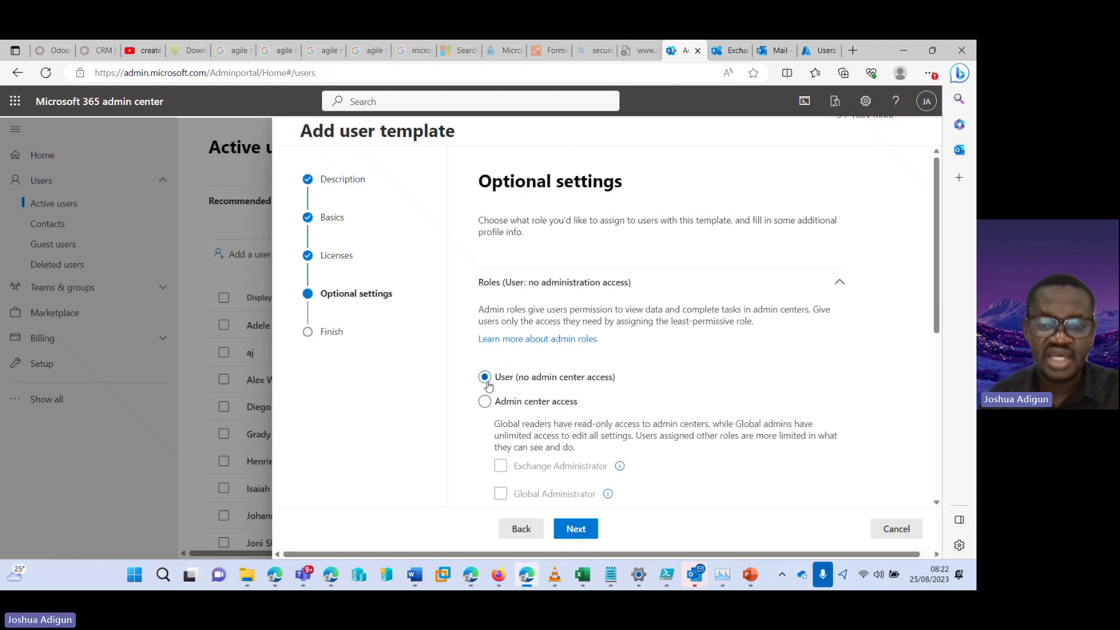
click(706, 283)
click(599, 321)
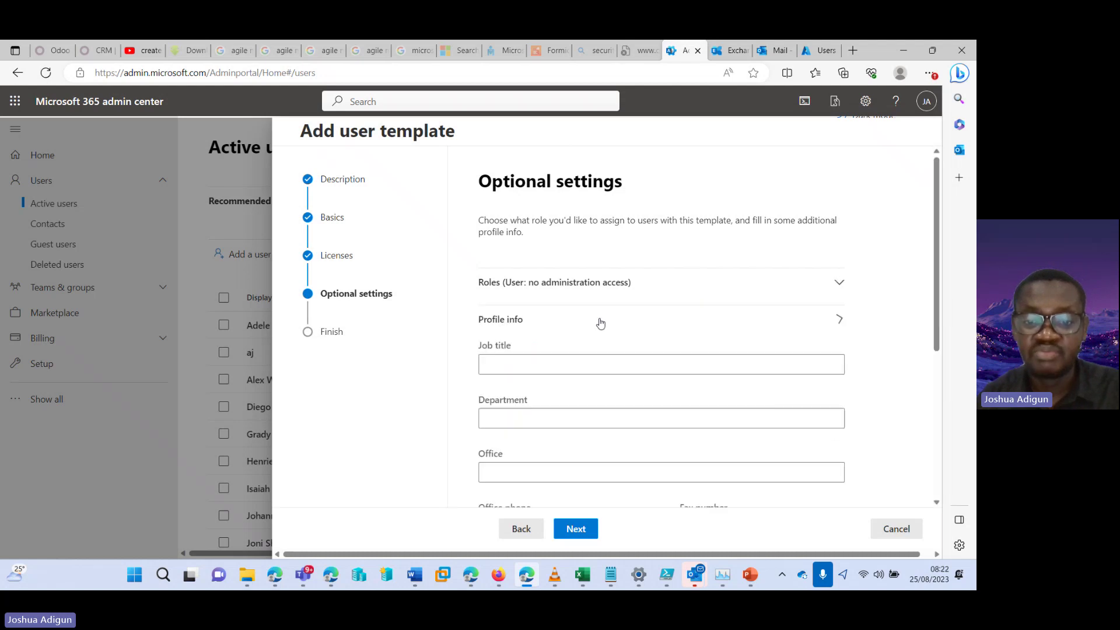
scroll(794, 251, down, 1)
click(620, 334)
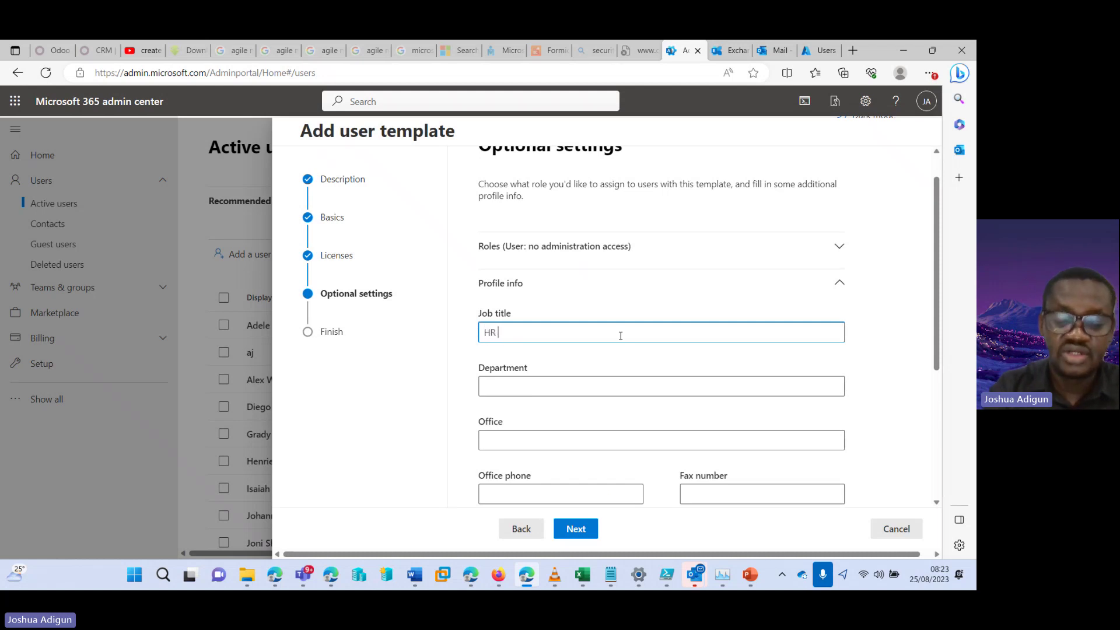
text(HR Personnel)
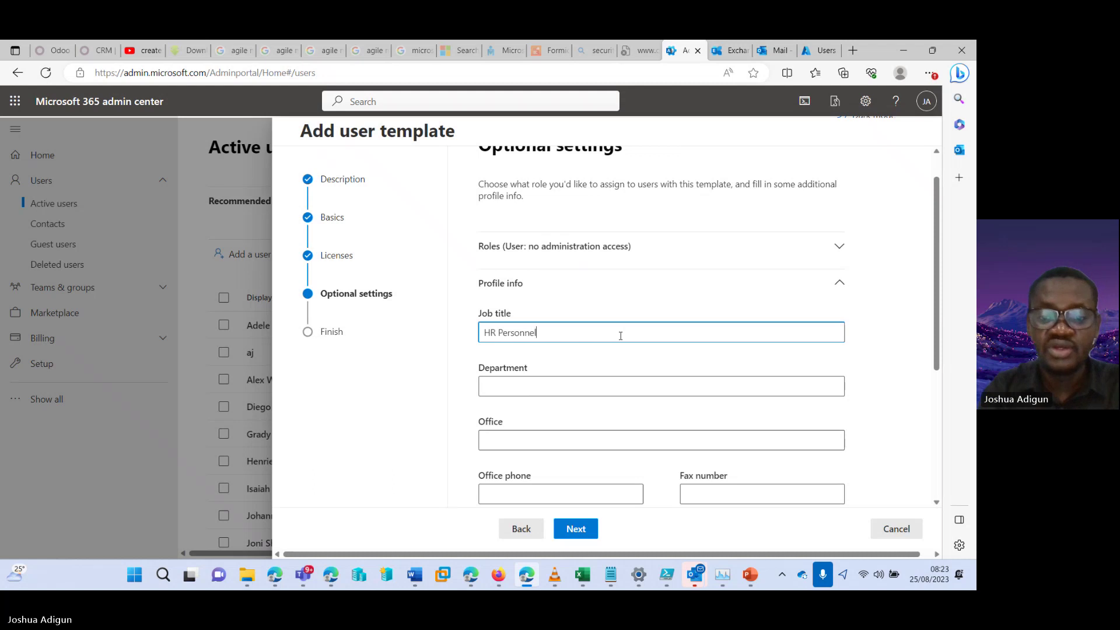
key(Tab)
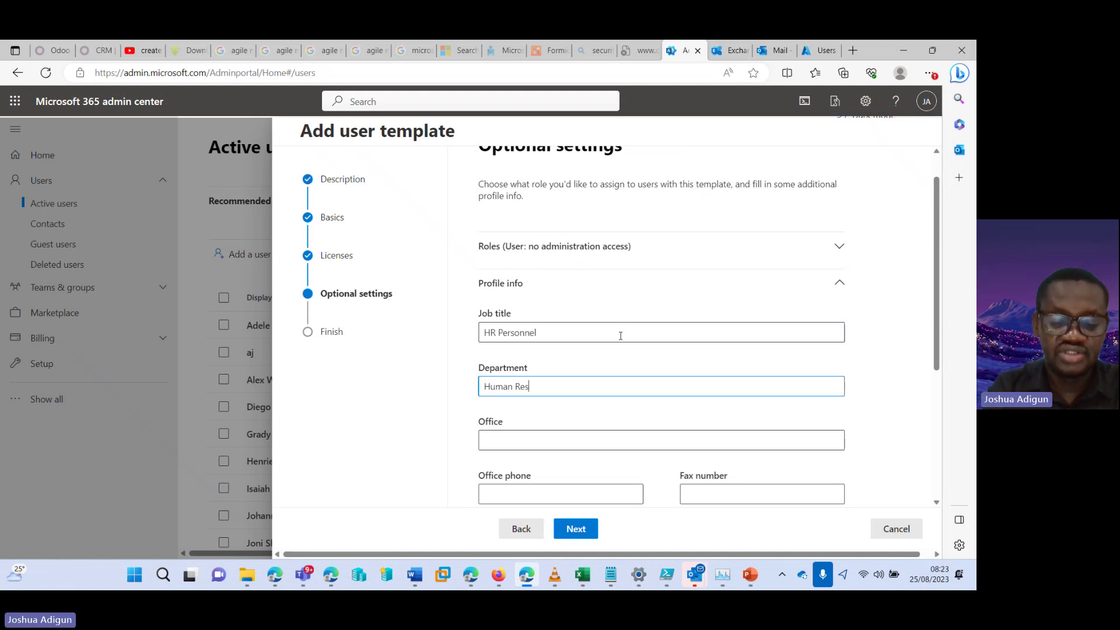
Set office Richmond, city LA and country United States, then continue to the review
click(642, 449)
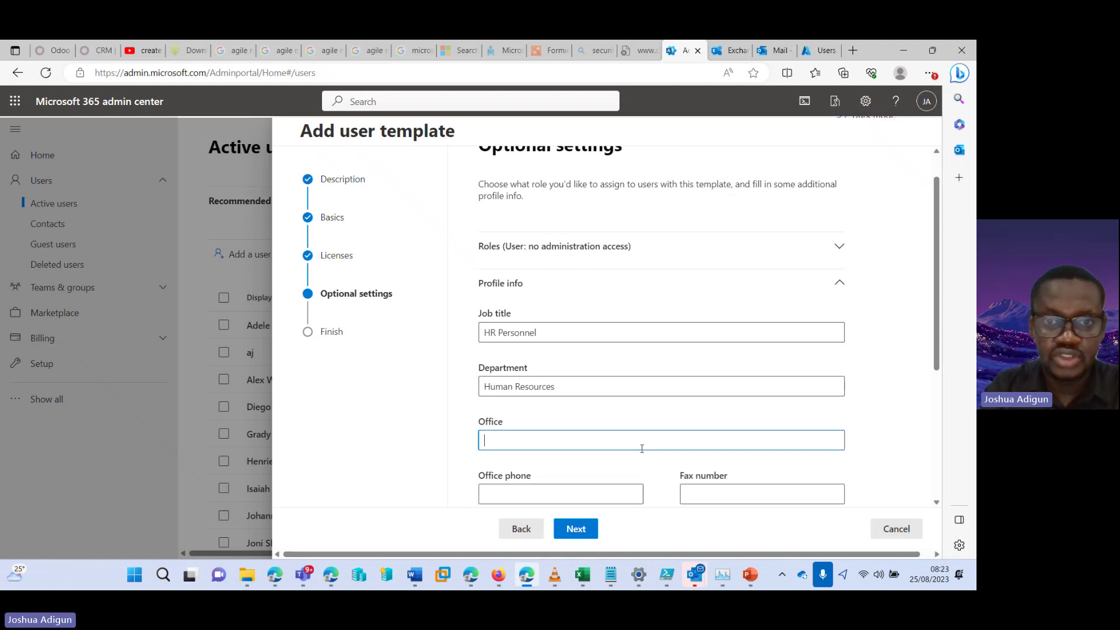
text(Ric)
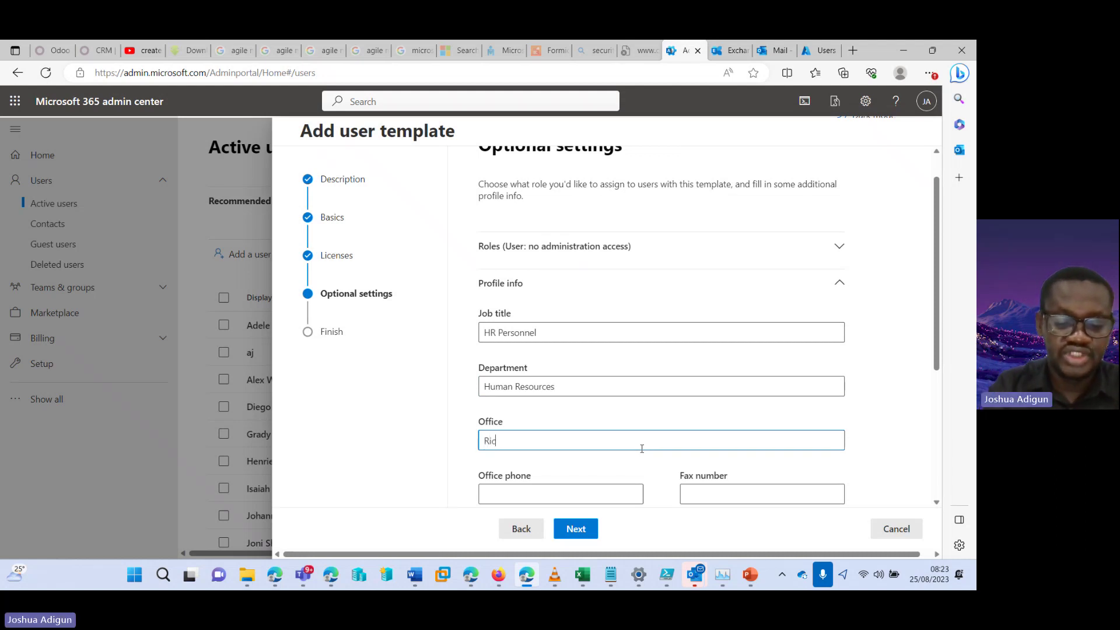
text(hmond)
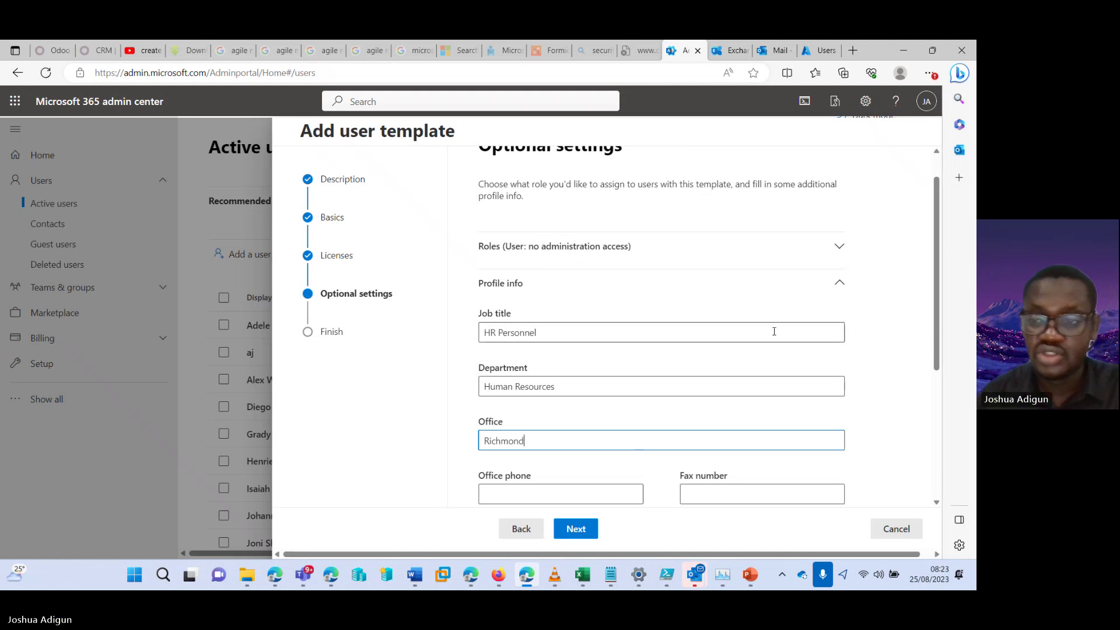
scroll(531, 368, down, 4)
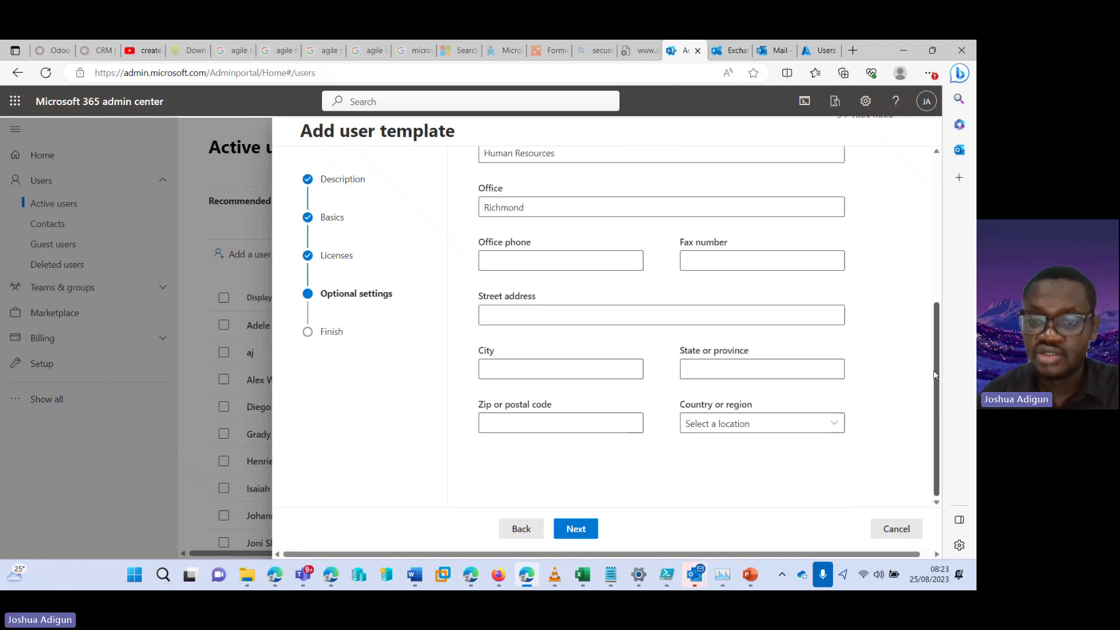
click(531, 368)
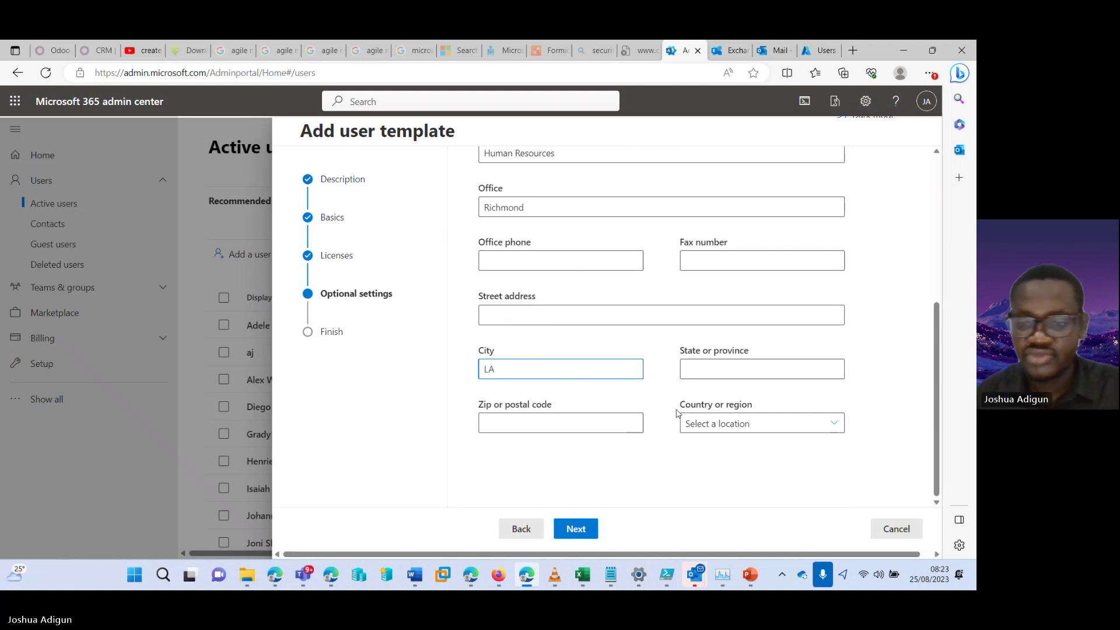
click(717, 423)
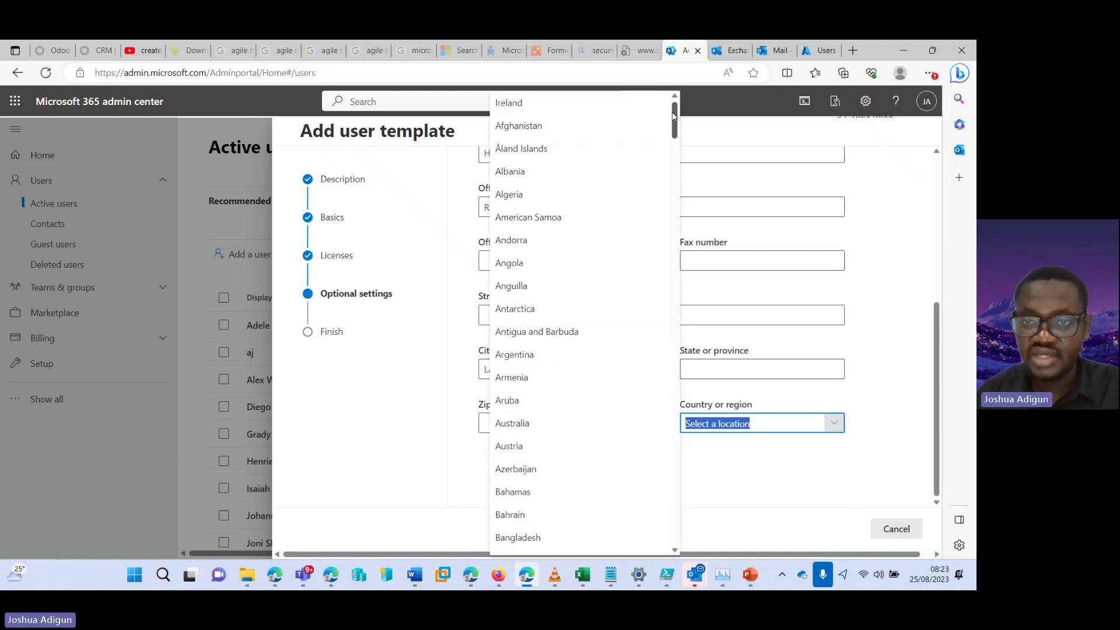
scroll(638, 450, down, 20)
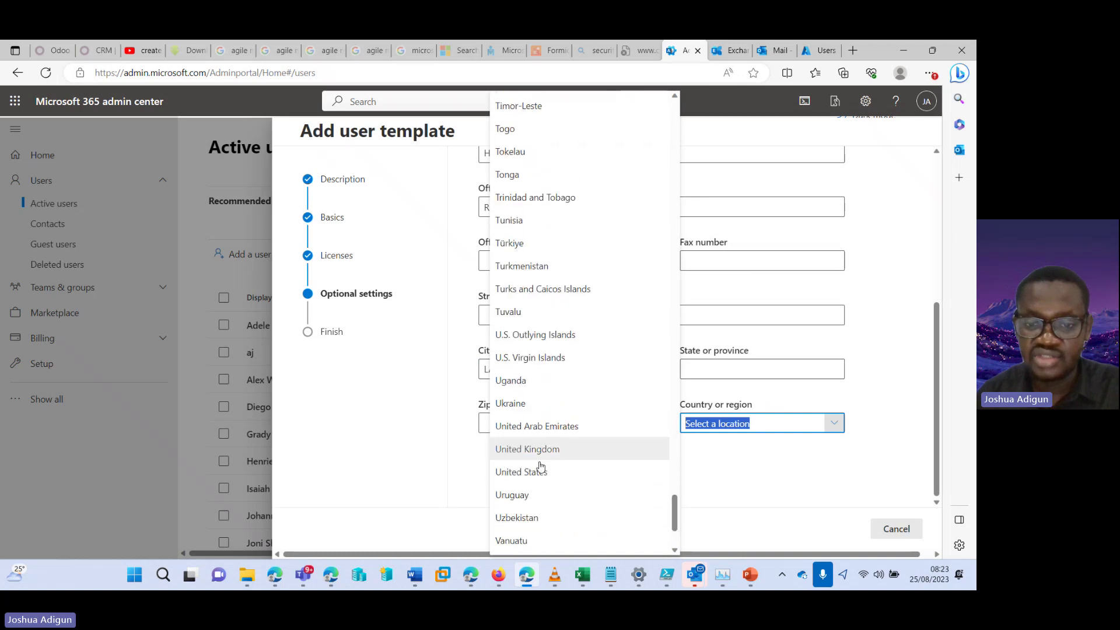
click(544, 471)
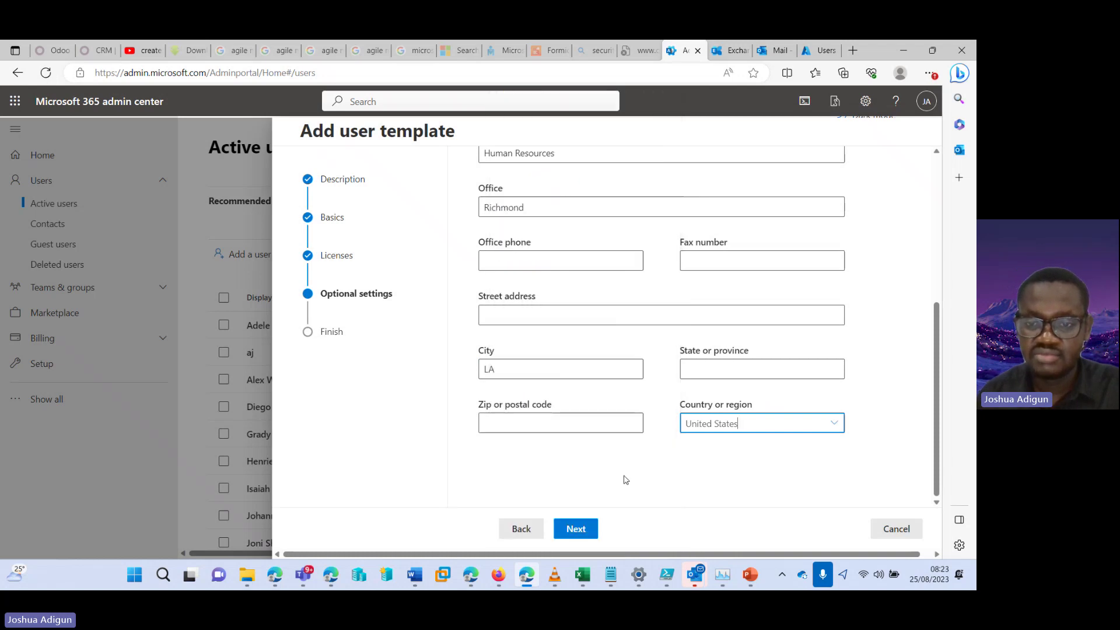
click(581, 529)
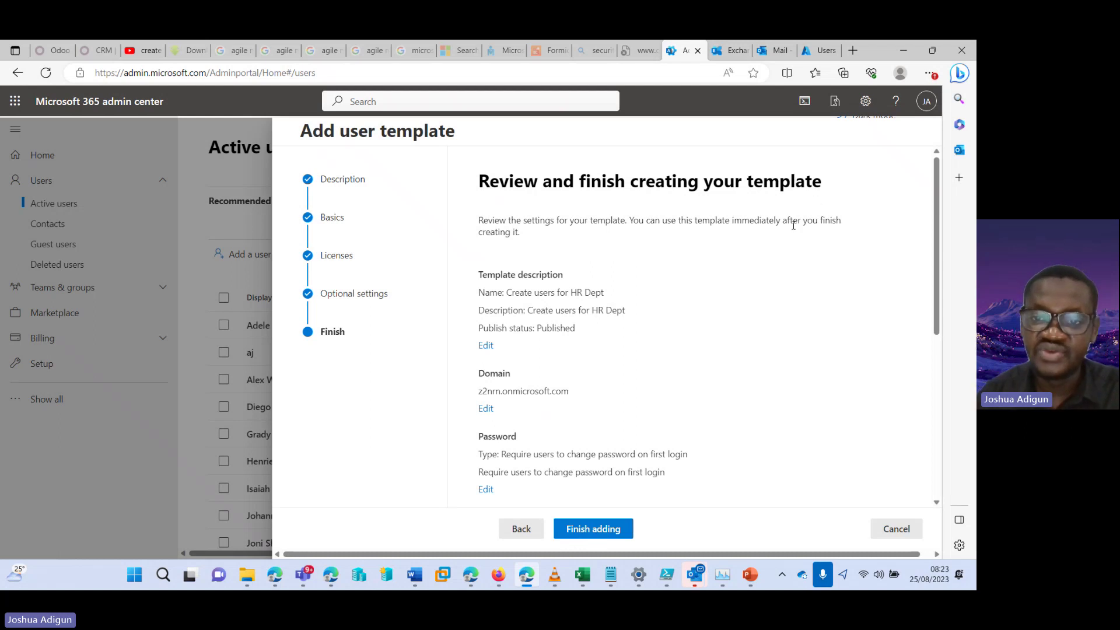
Save the Create users for HR Dept template, close the wizard and open User templates
drag(935, 187, 936, 403)
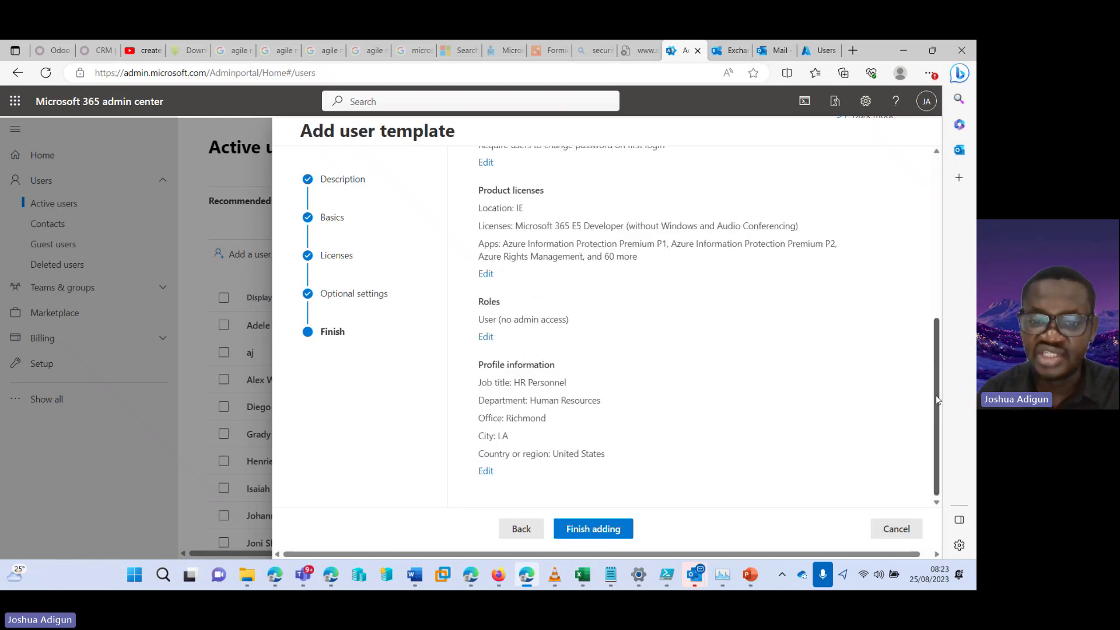
click(585, 532)
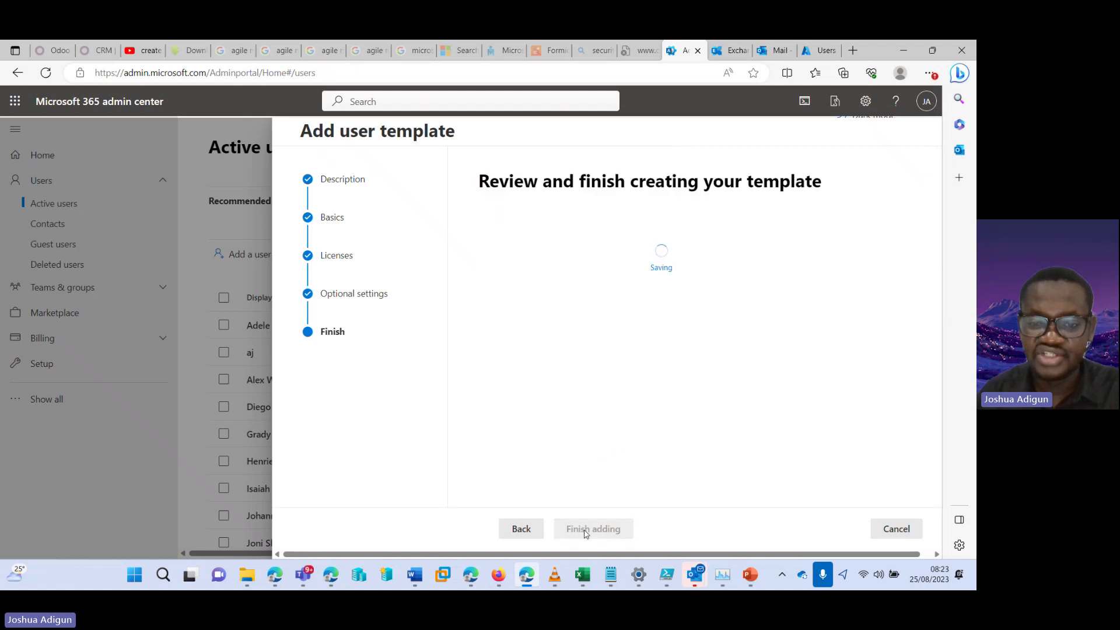
click(522, 528)
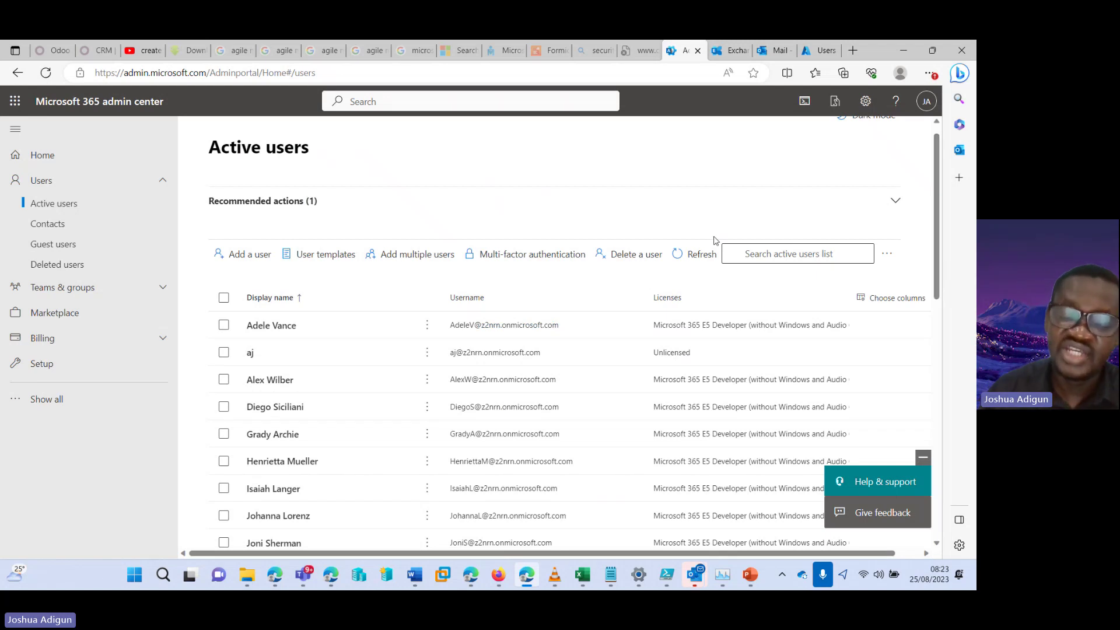
click(331, 258)
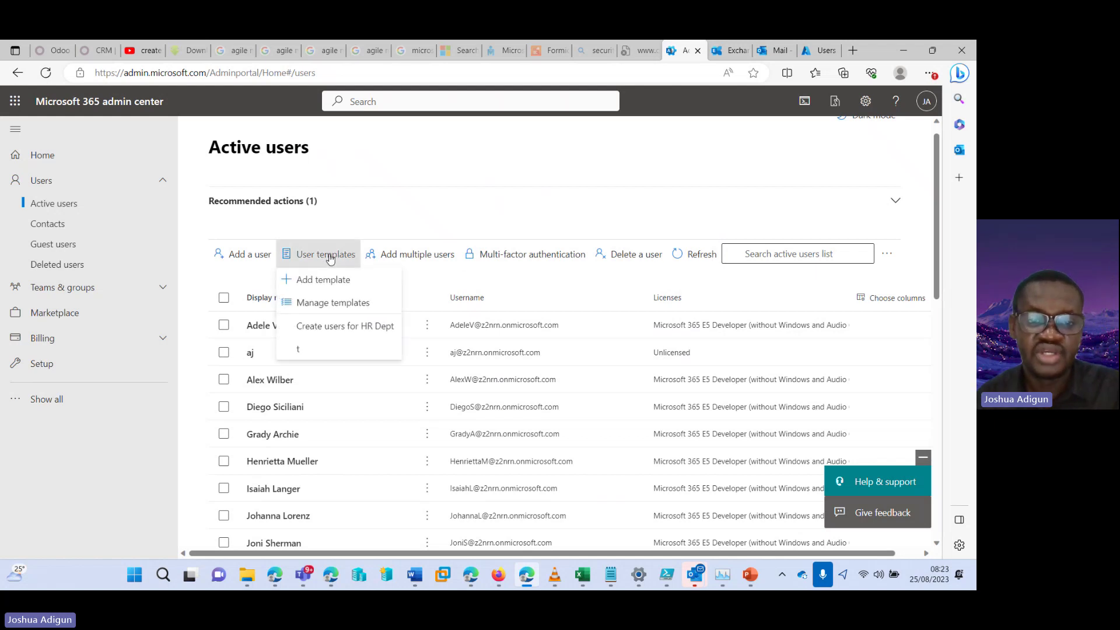
Start a user from the HR Dept template, entering first name, last name and username
click(316, 327)
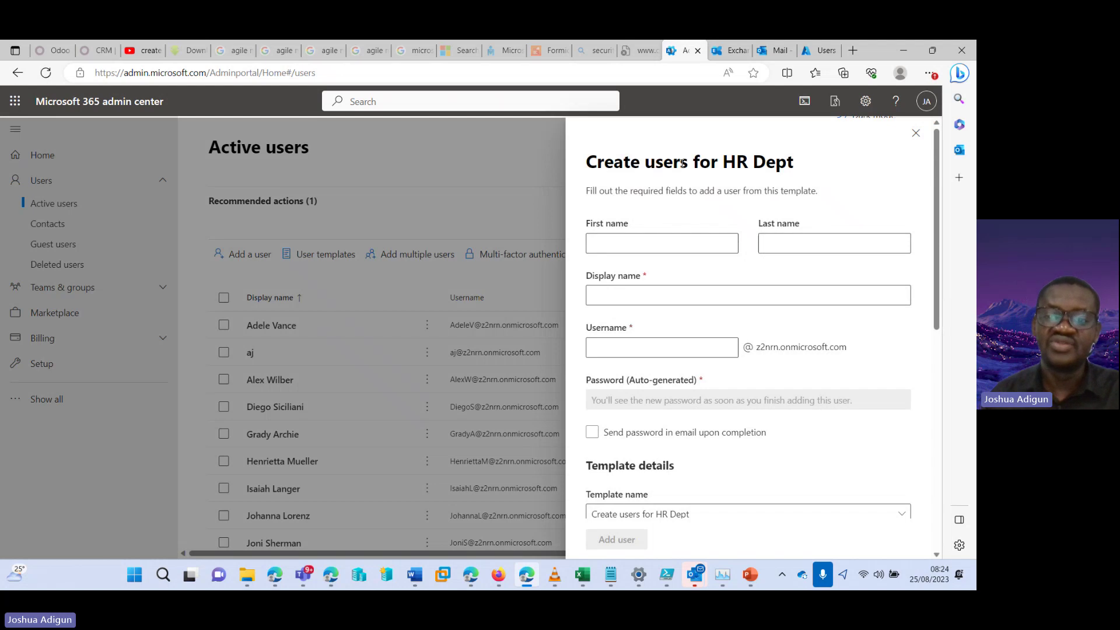
click(675, 245)
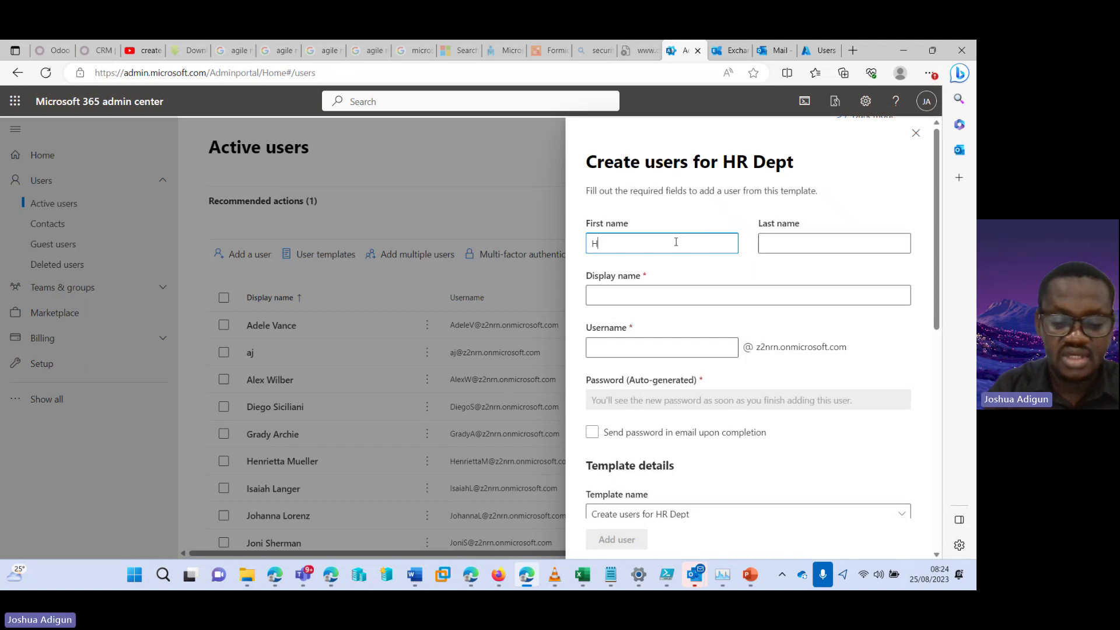
text(ello)
key(Tab)
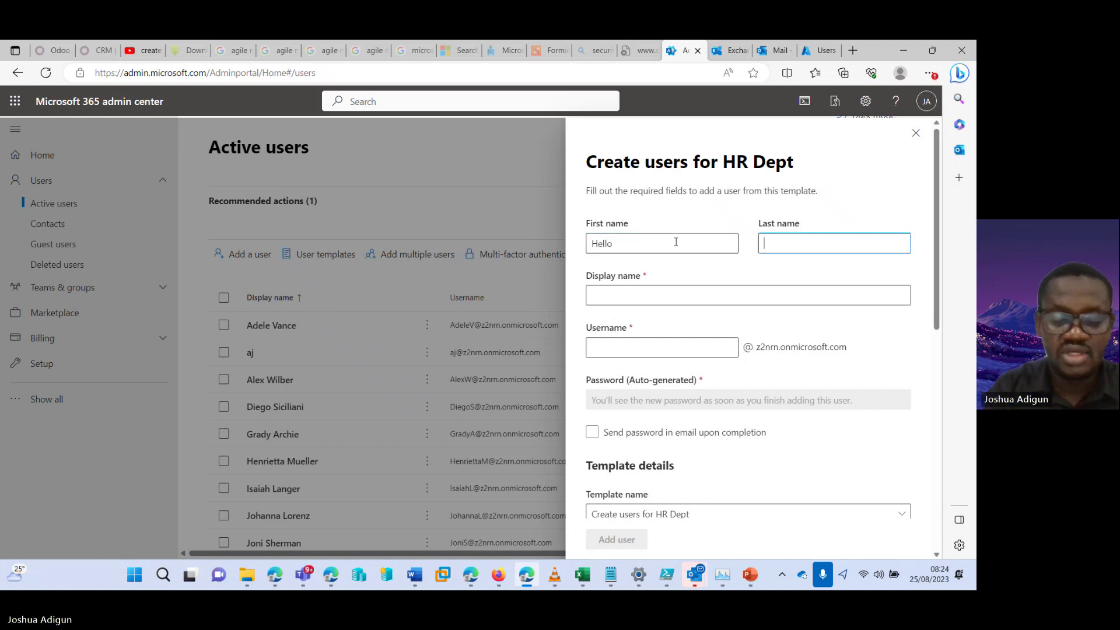
text(Hello)
key(Tab)
key(Tab)
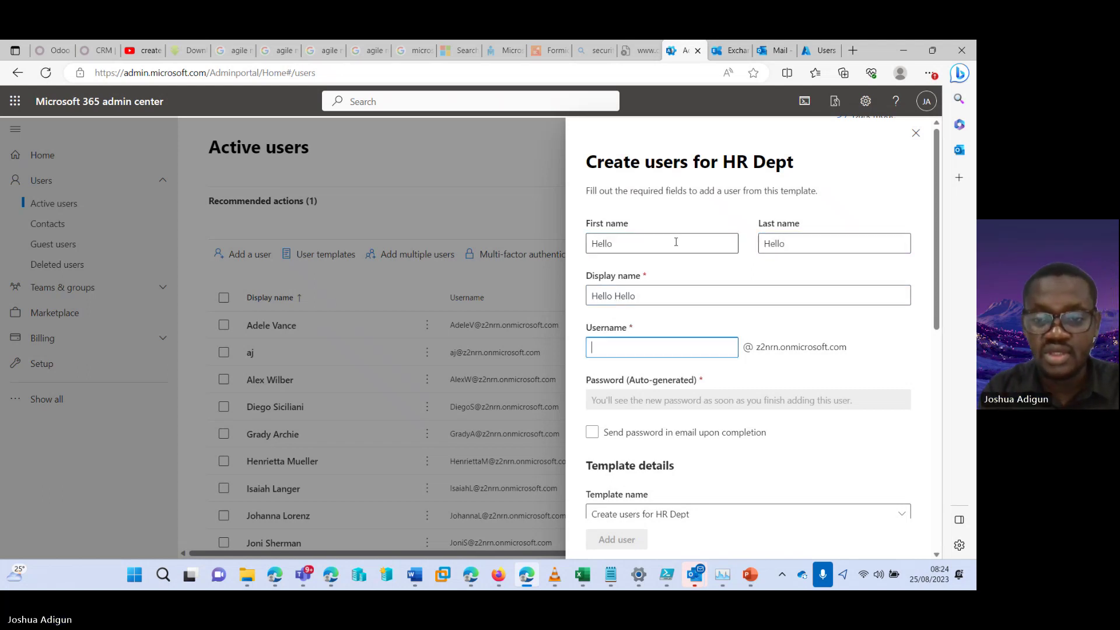
text(Hello)
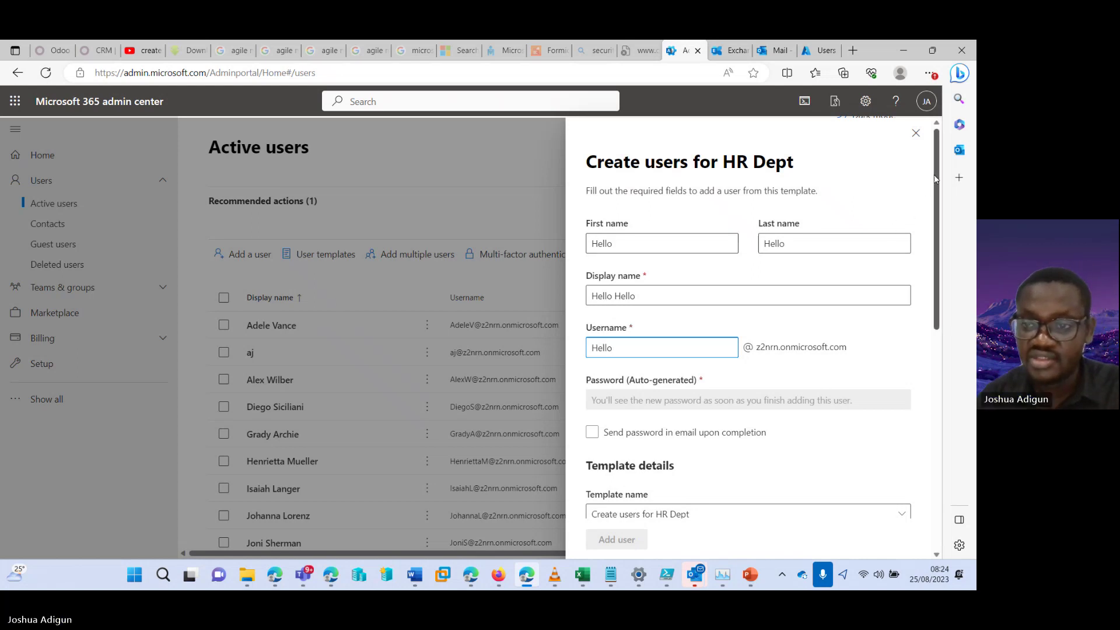
Have the password e-mailed to a replacement recipient address, keeping the HR Dept template selected
scroll(939, 188, down, 1)
scroll(939, 189, down, 3)
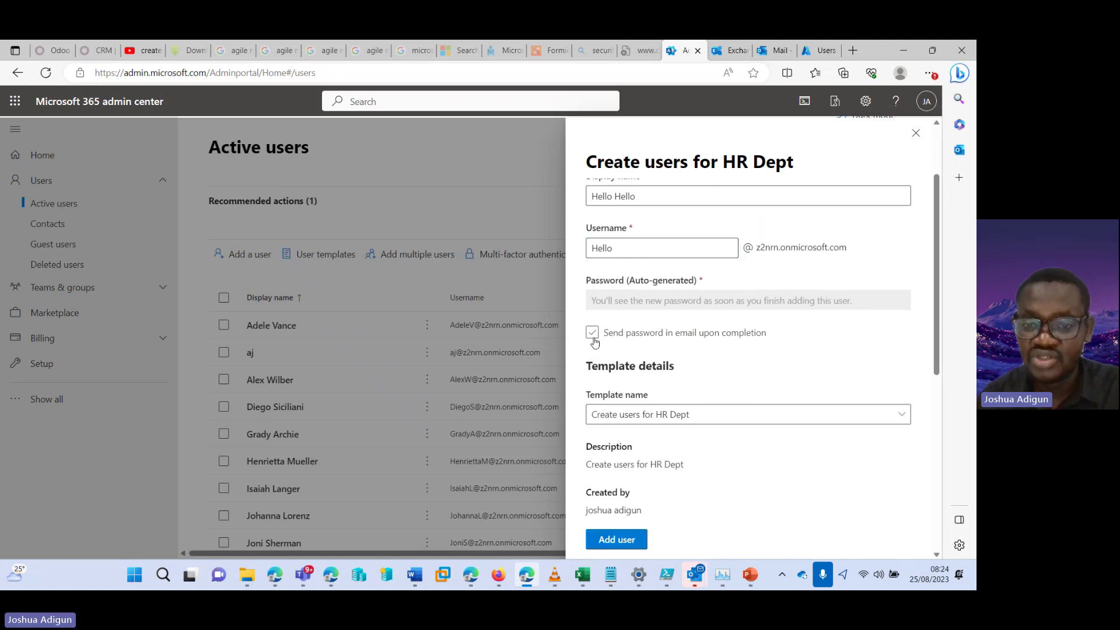
click(593, 333)
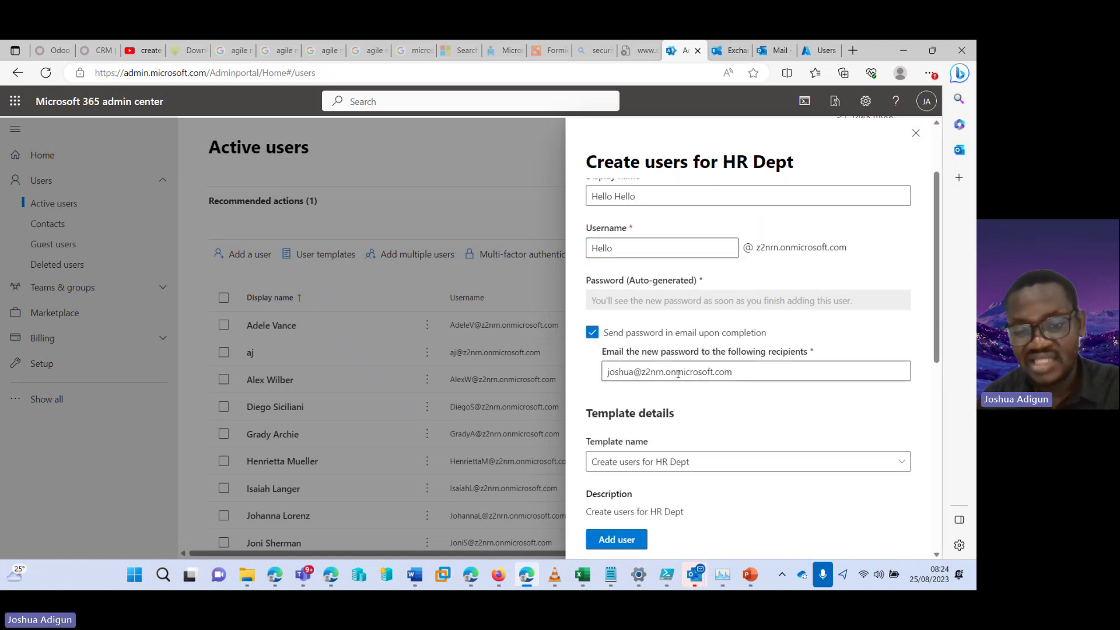
drag(727, 373, 583, 368)
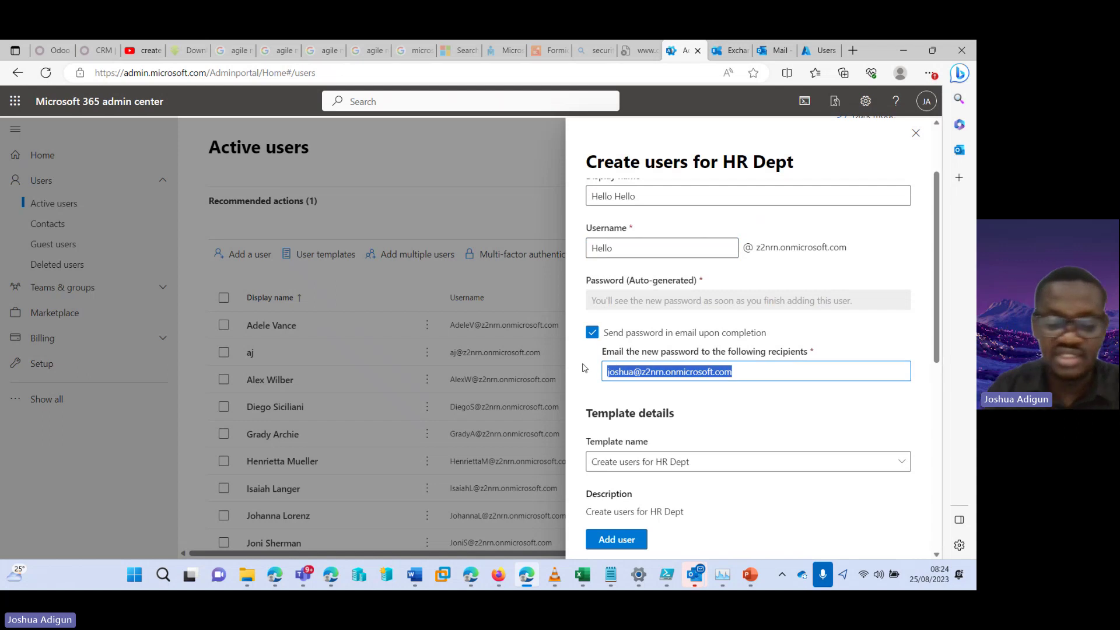
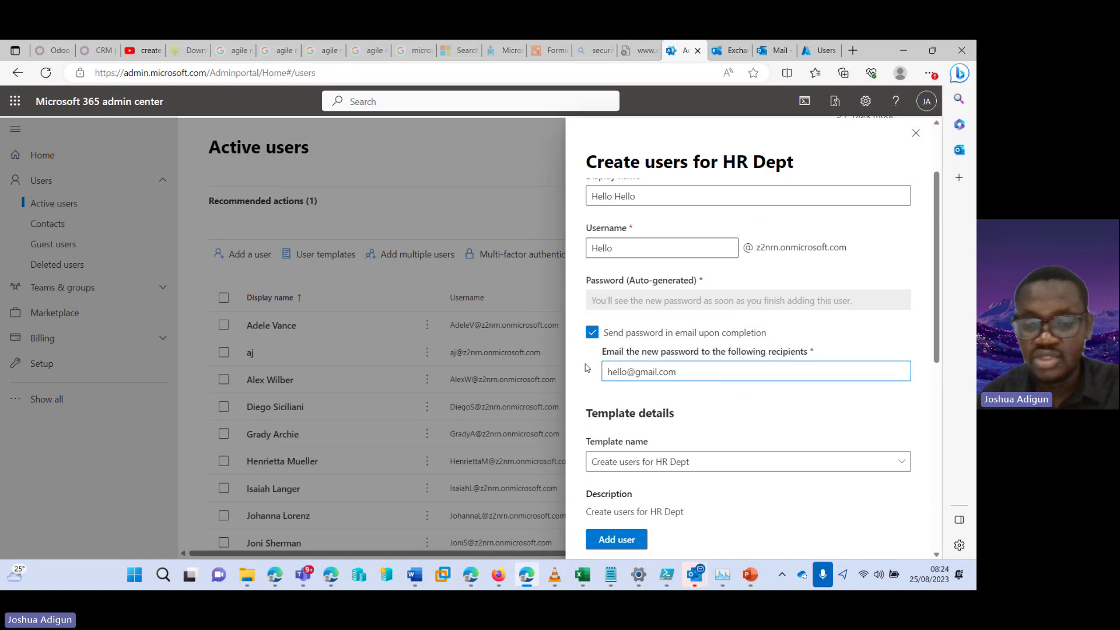
scroll(764, 319, down, 2)
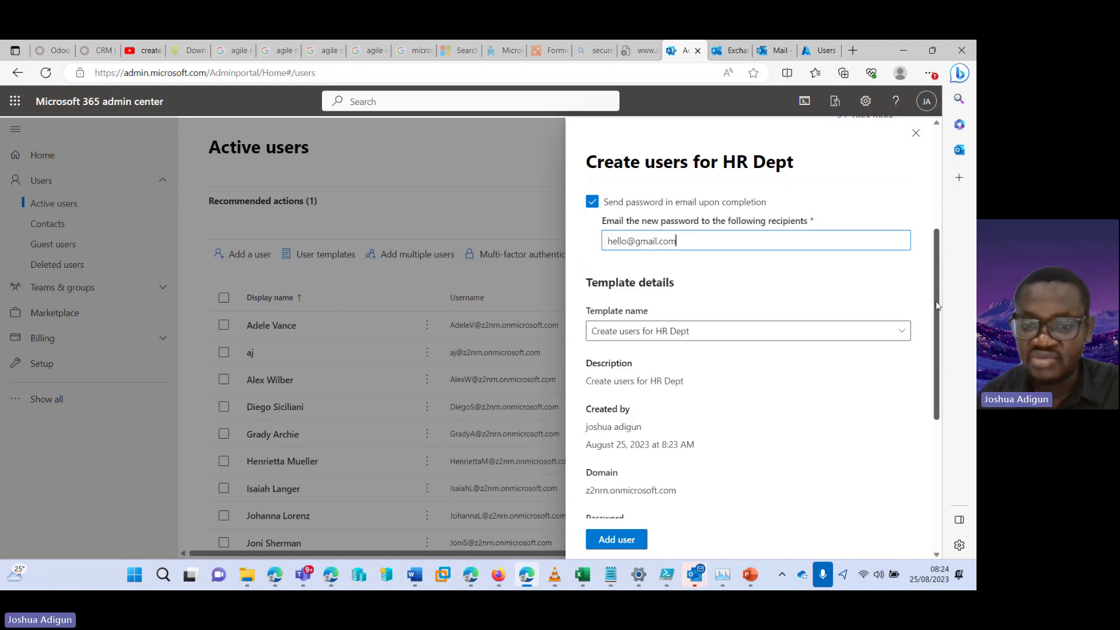
click(762, 340)
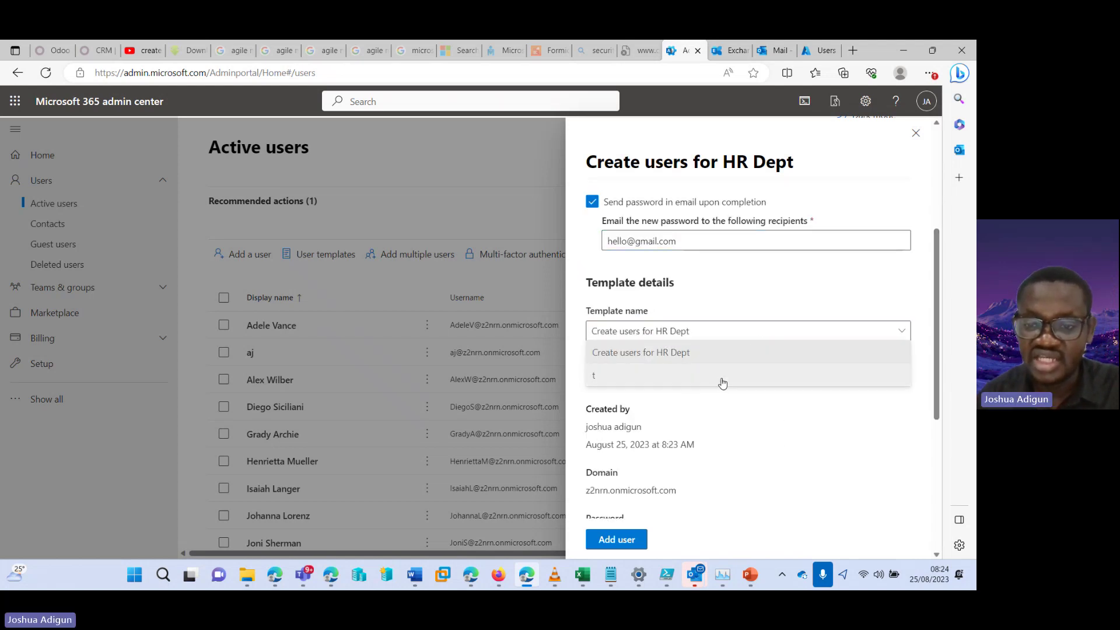
click(721, 330)
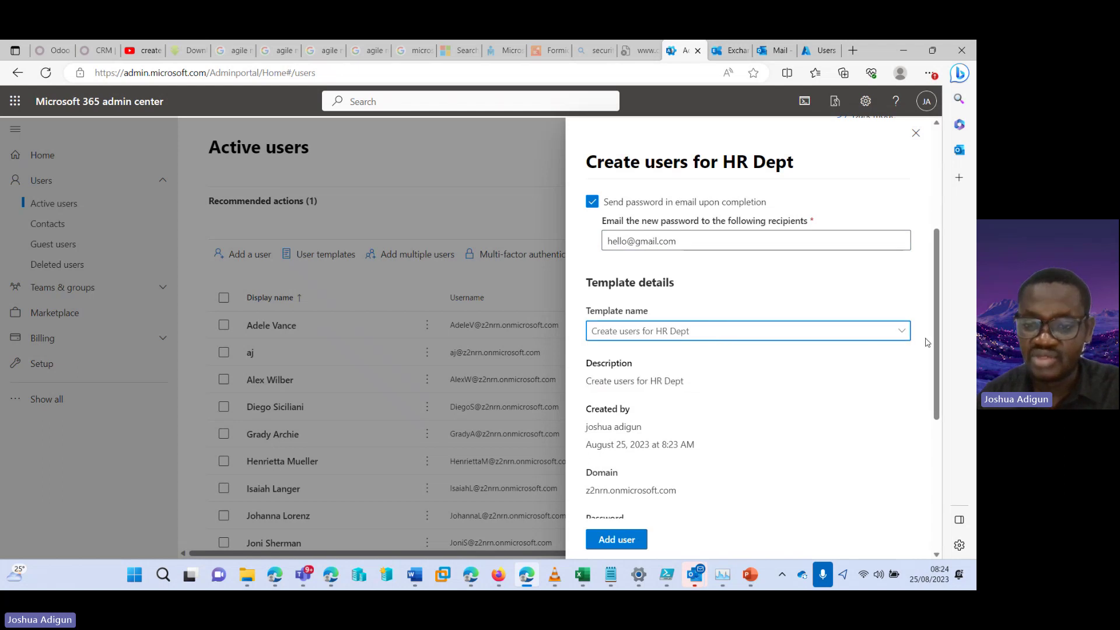
Look over the HR Dept profile details on the review page and add the user
drag(937, 343, 939, 465)
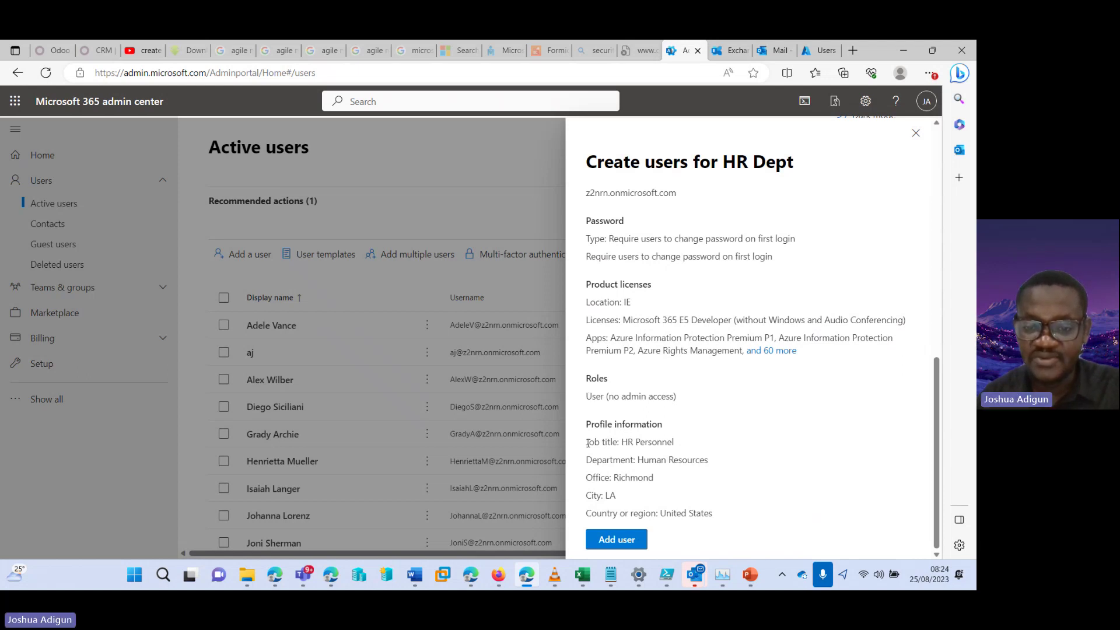
drag(588, 443, 721, 524)
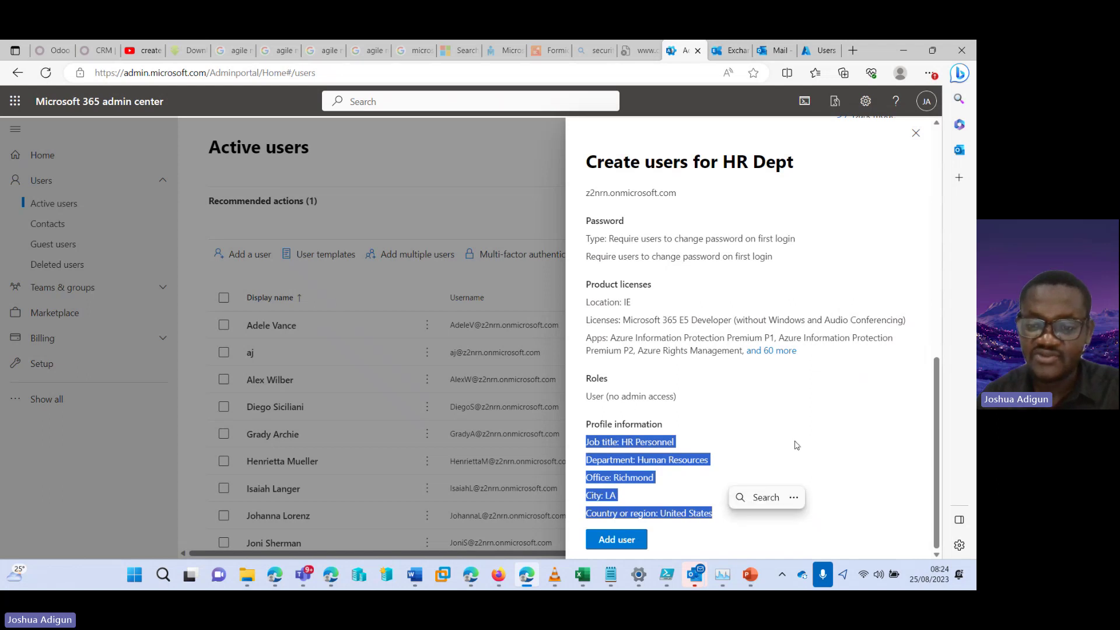
click(695, 460)
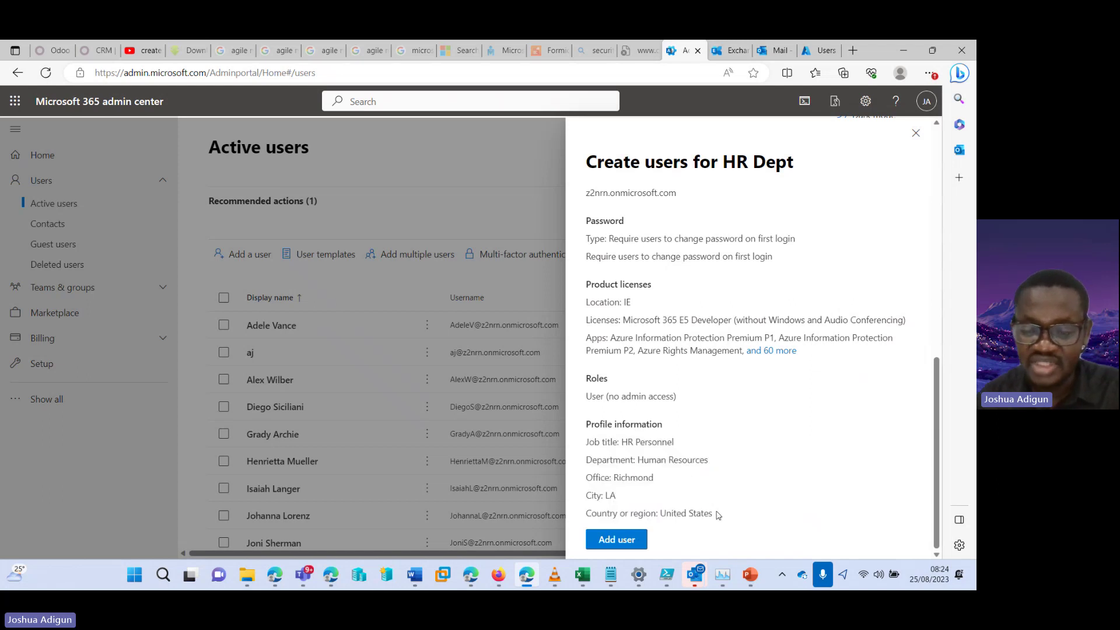
scroll(939, 417, up, 2)
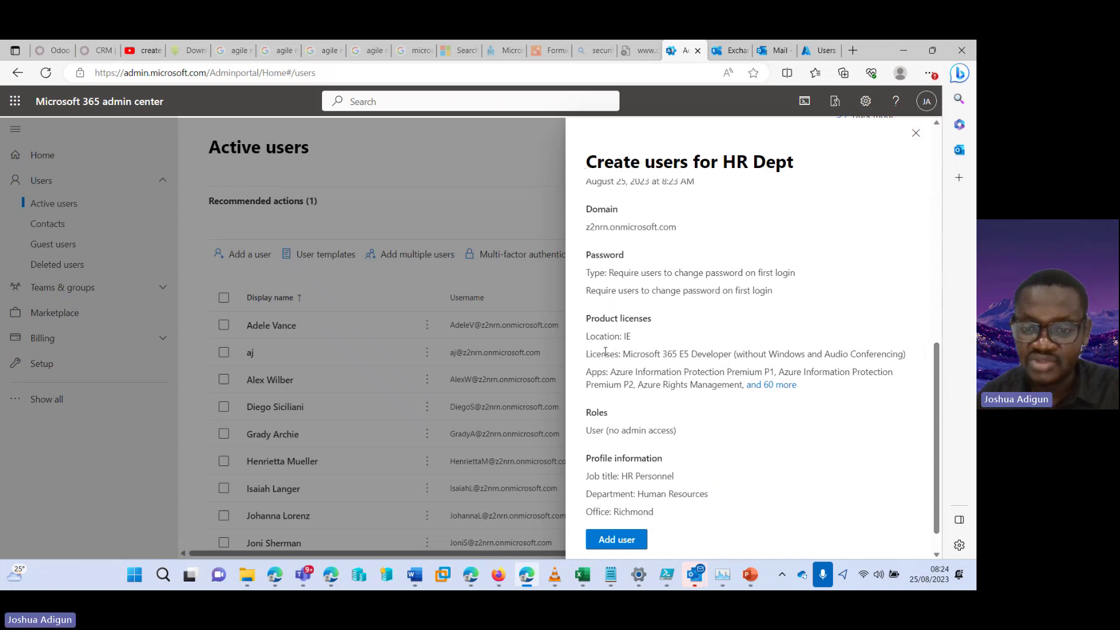
drag(629, 355, 784, 355)
scroll(939, 365, up, 2)
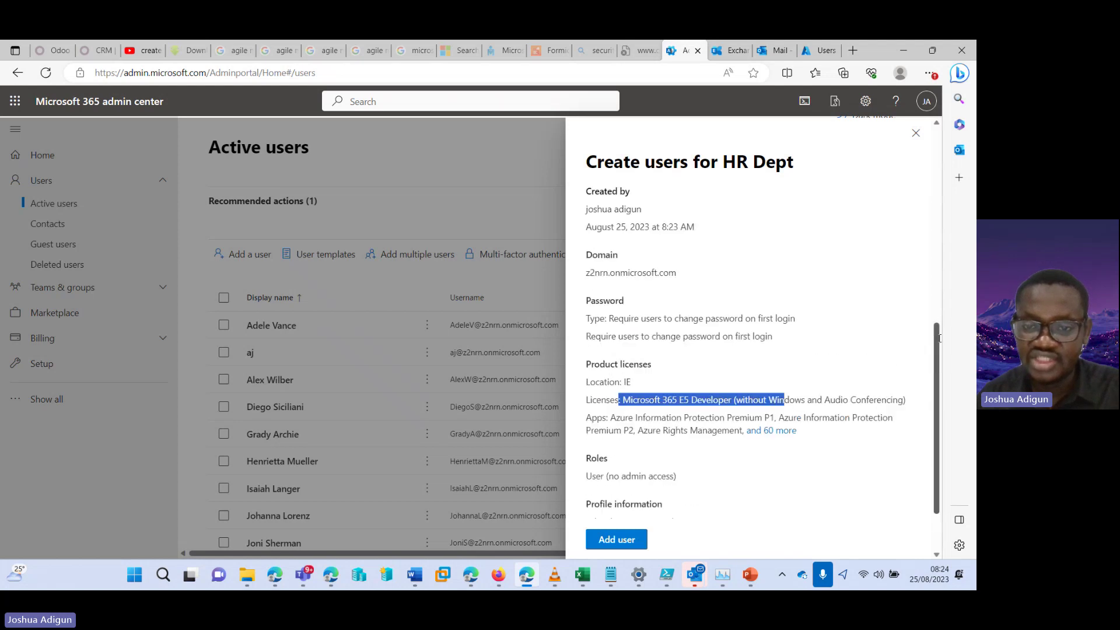
drag(623, 322, 729, 322)
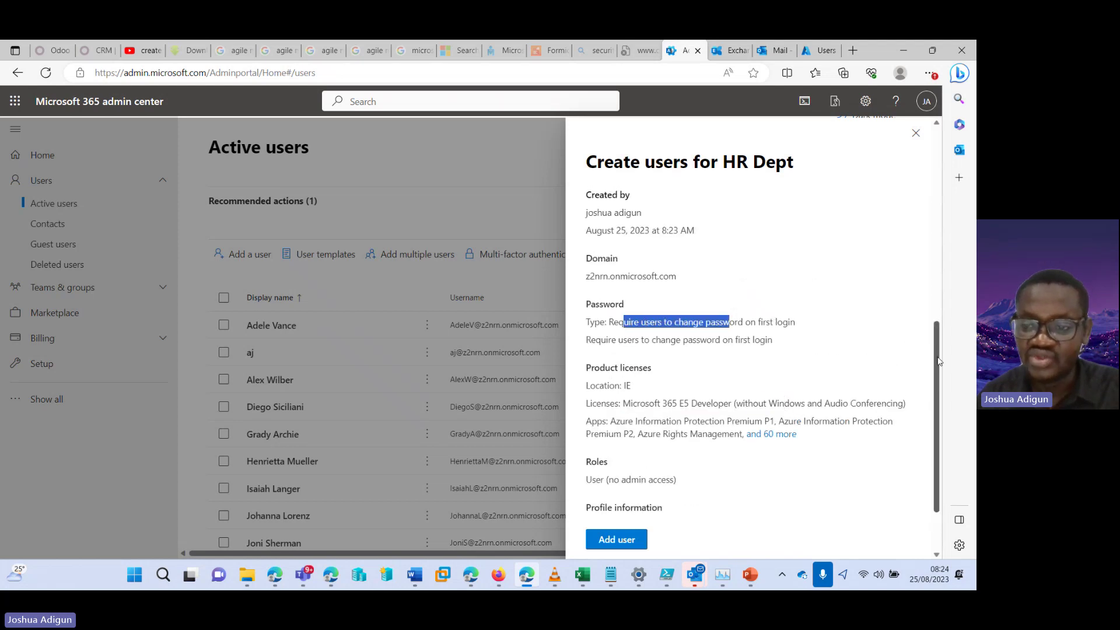
scroll(916, 233, up, 5)
scroll(926, 184, down, 5)
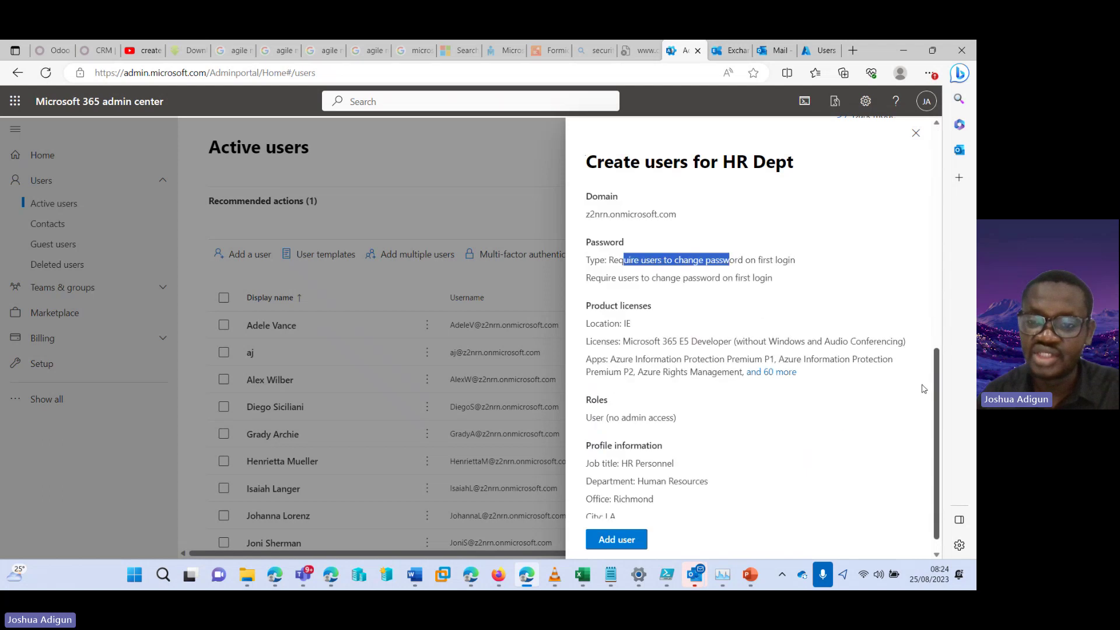
click(617, 538)
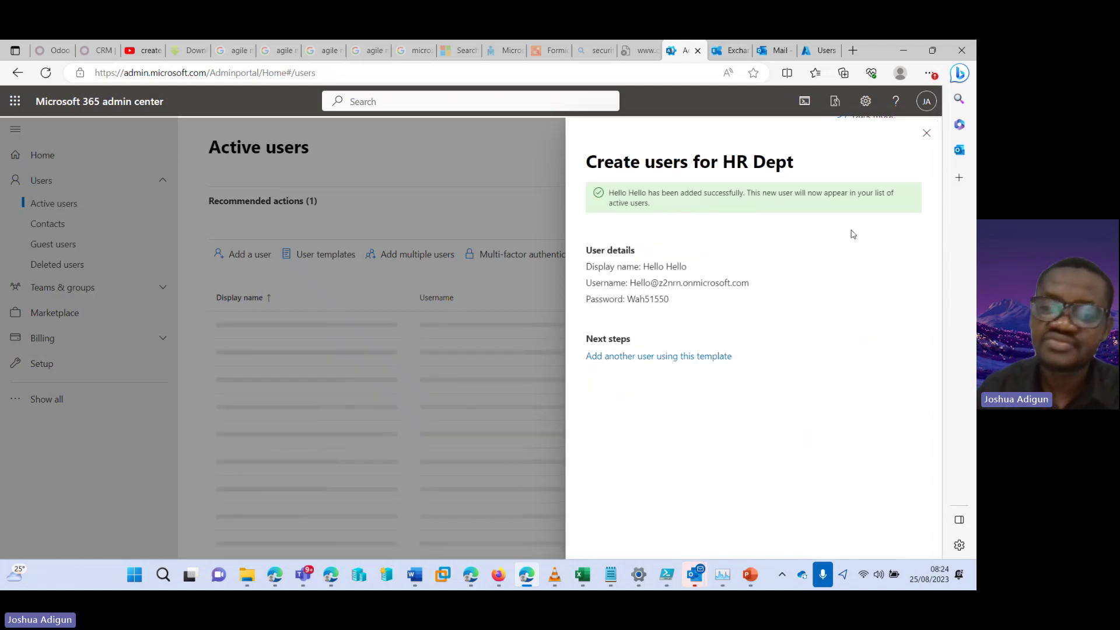
Close the creation panel and open the new HR user's details from Active users
click(927, 133)
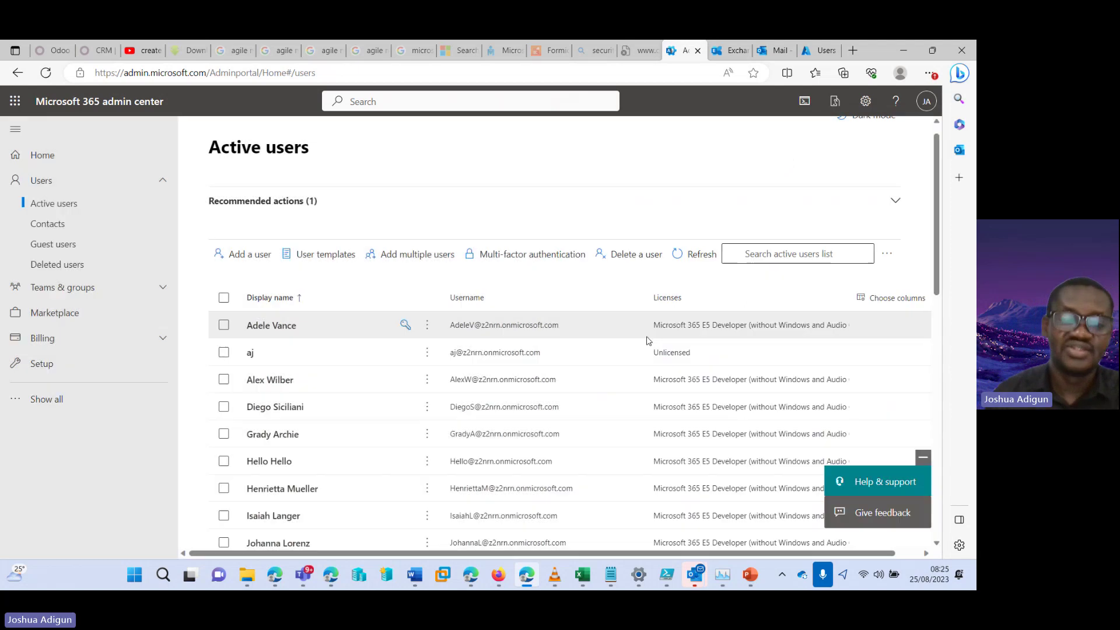
scroll(525, 292, down, 3)
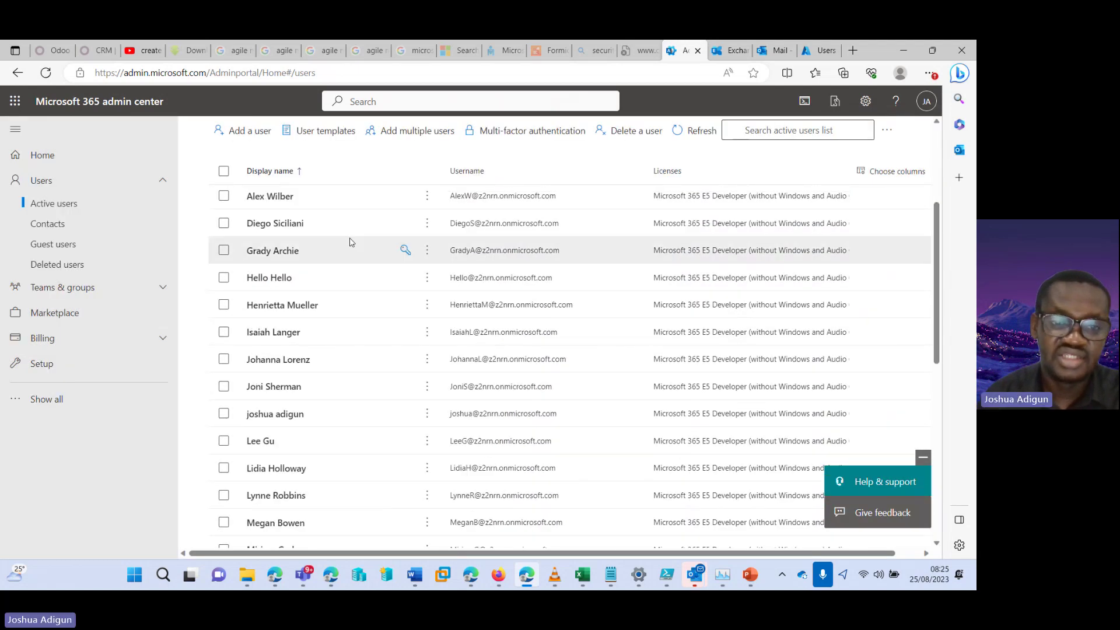
click(266, 279)
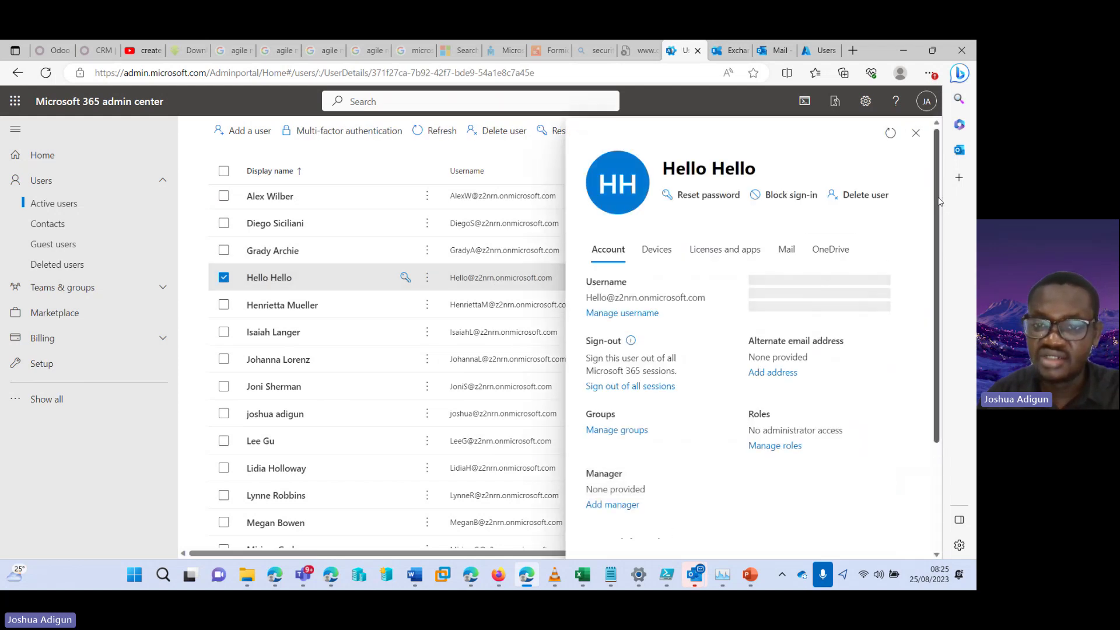
drag(938, 199, 940, 310)
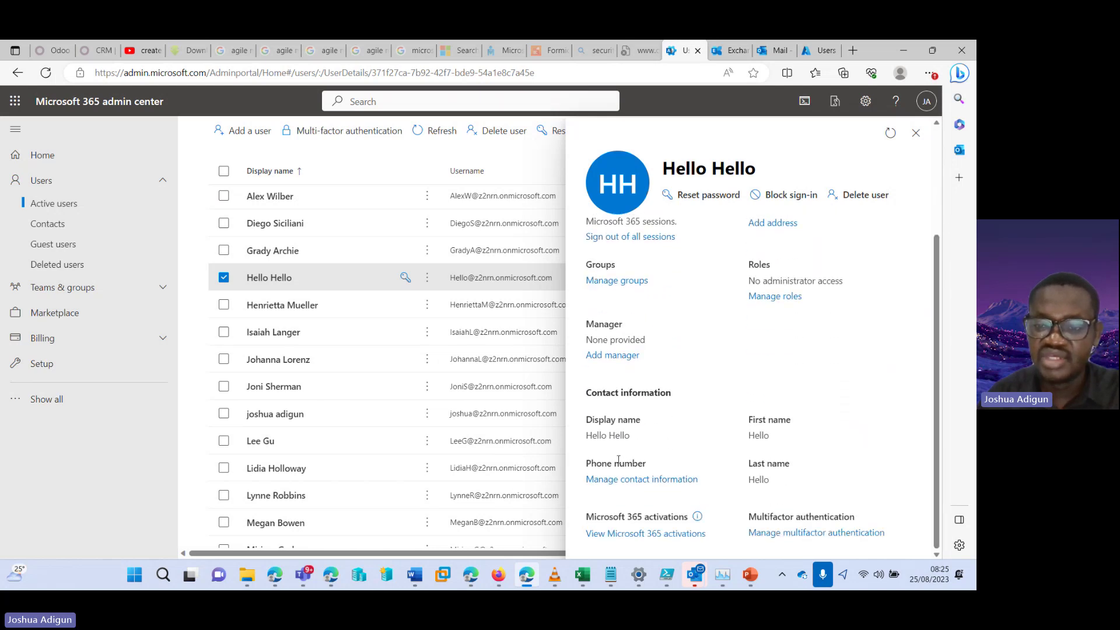
drag(940, 331, 934, 281)
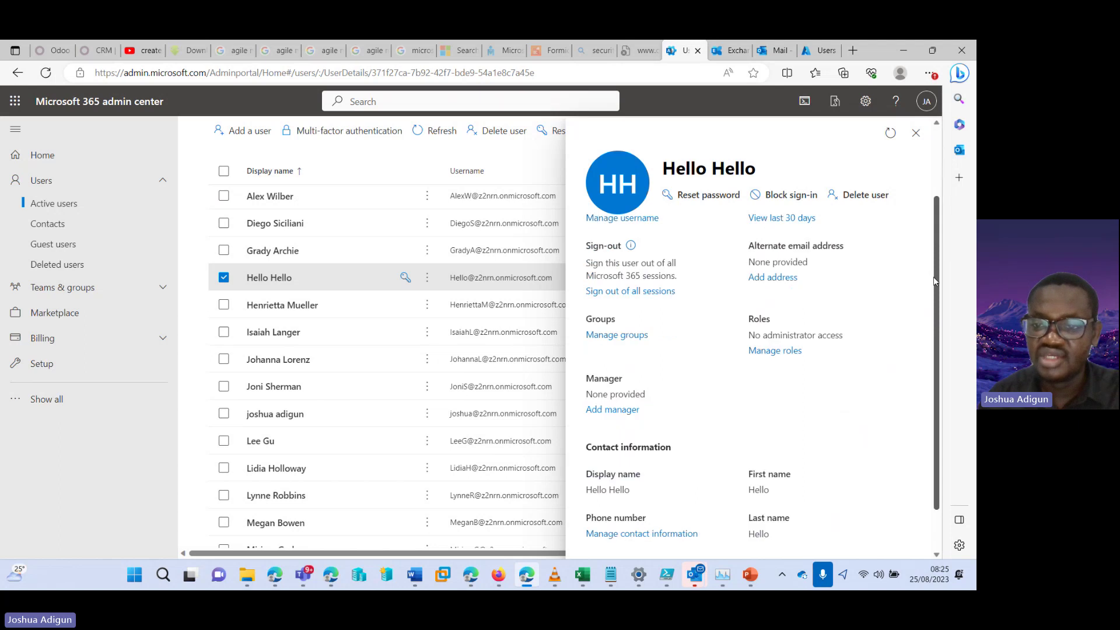
scroll(761, 382, up, 1)
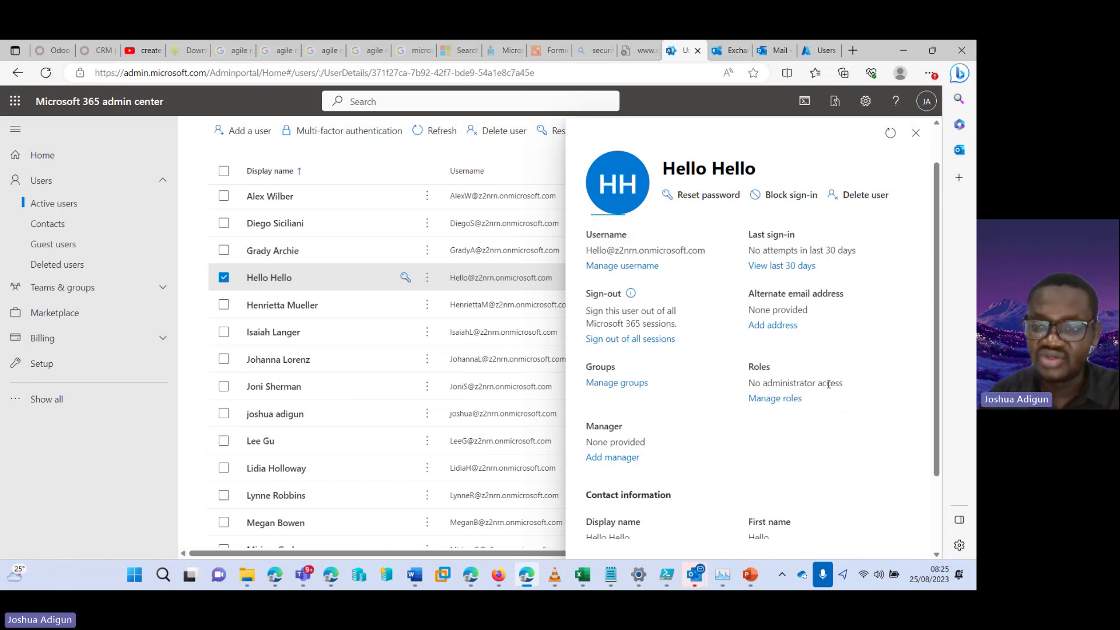
scroll(930, 229, up, 1)
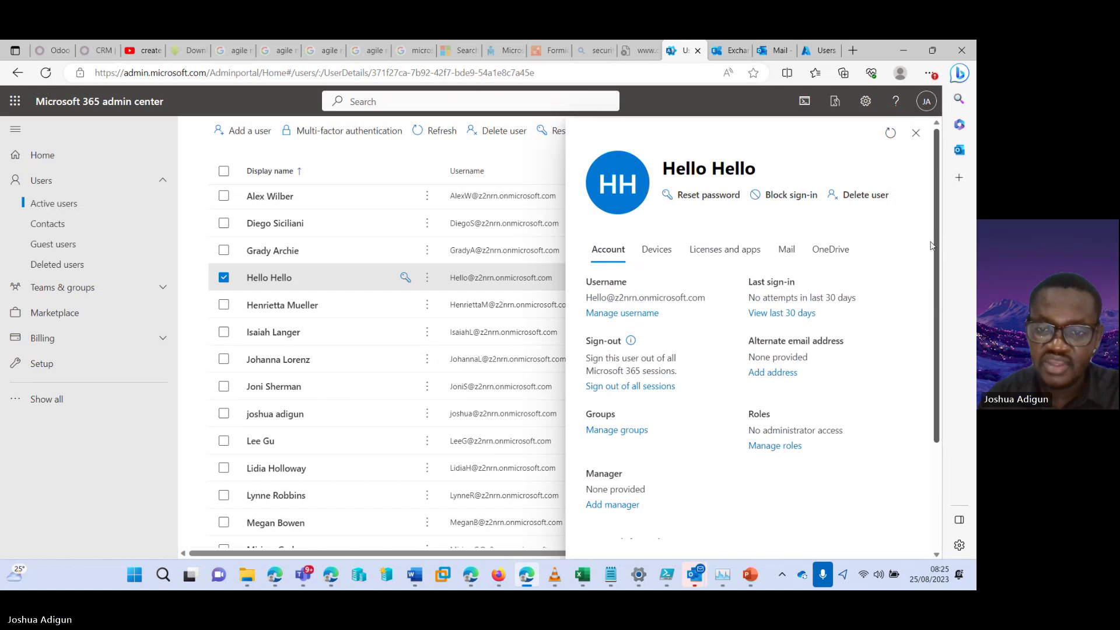
scroll(932, 244, down, 2)
scroll(929, 304, down, 2)
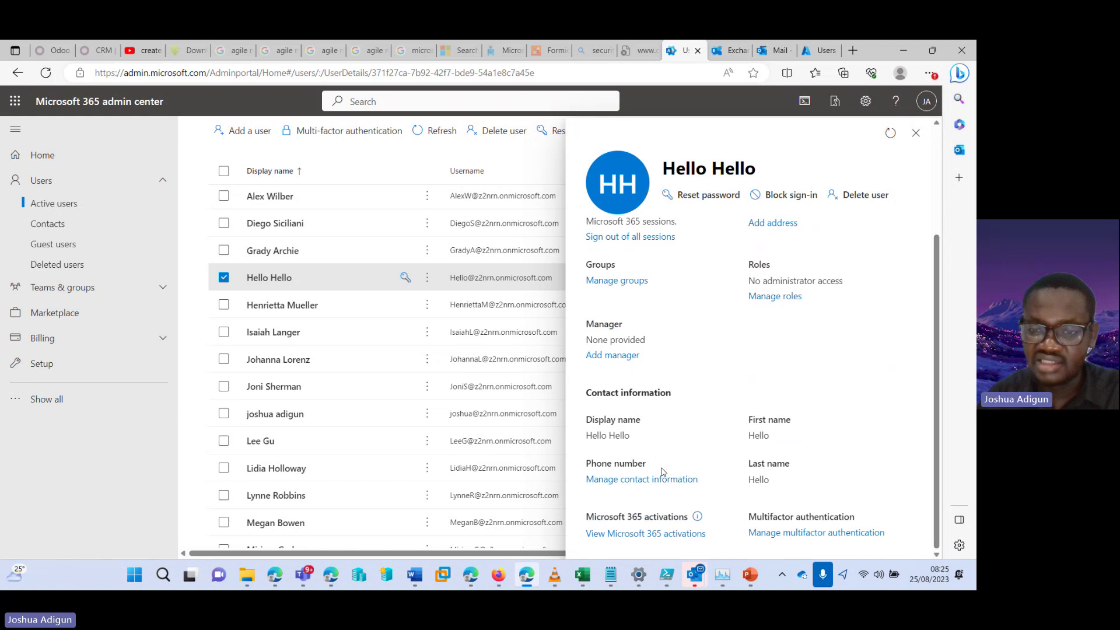
scroll(933, 233, up, 4)
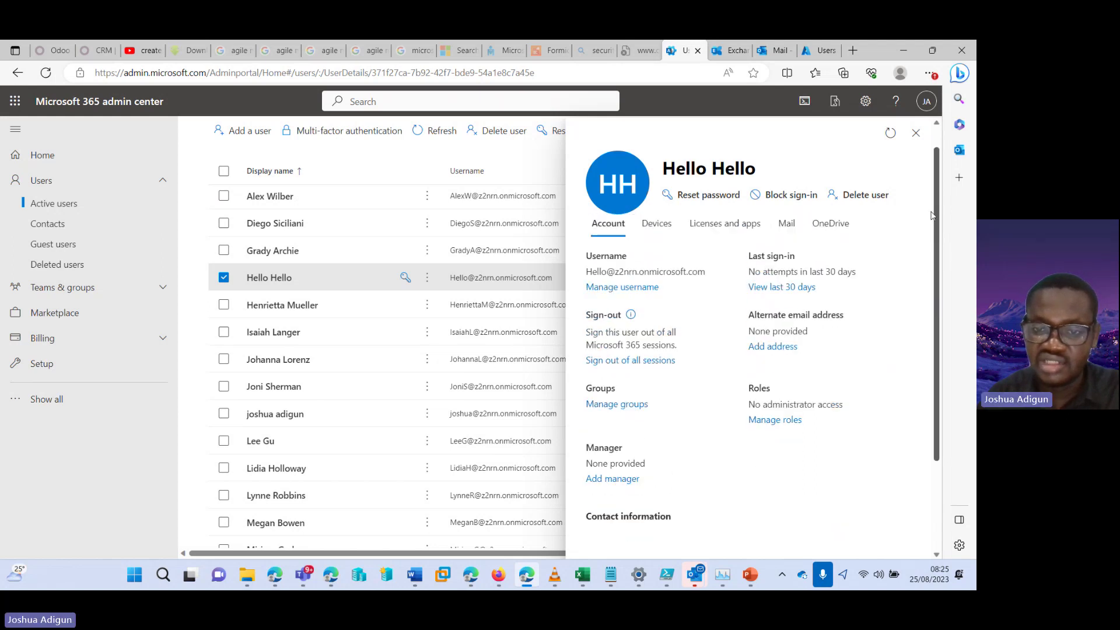
Check the user's Devices, Licenses and apps, Mail and OneDrive tabs, then return to Account
click(668, 251)
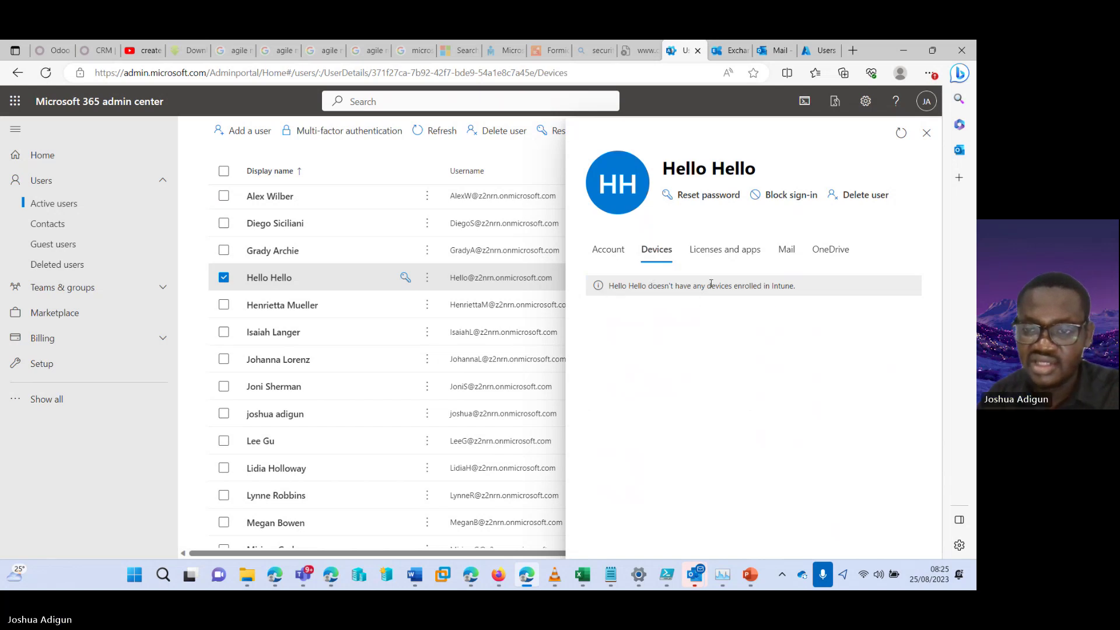
click(726, 251)
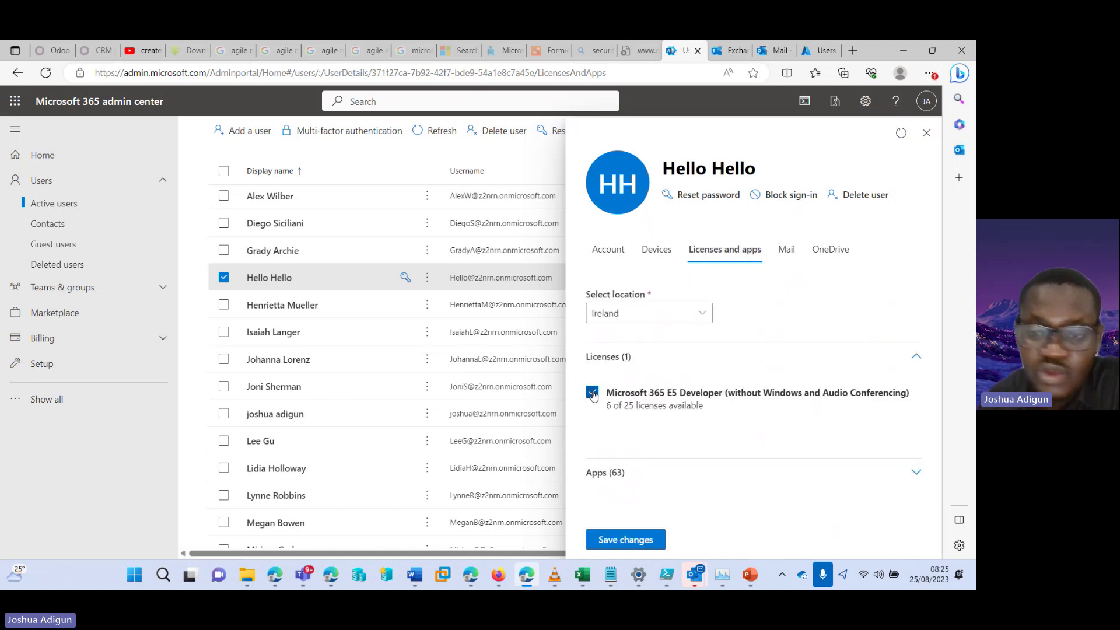
click(787, 250)
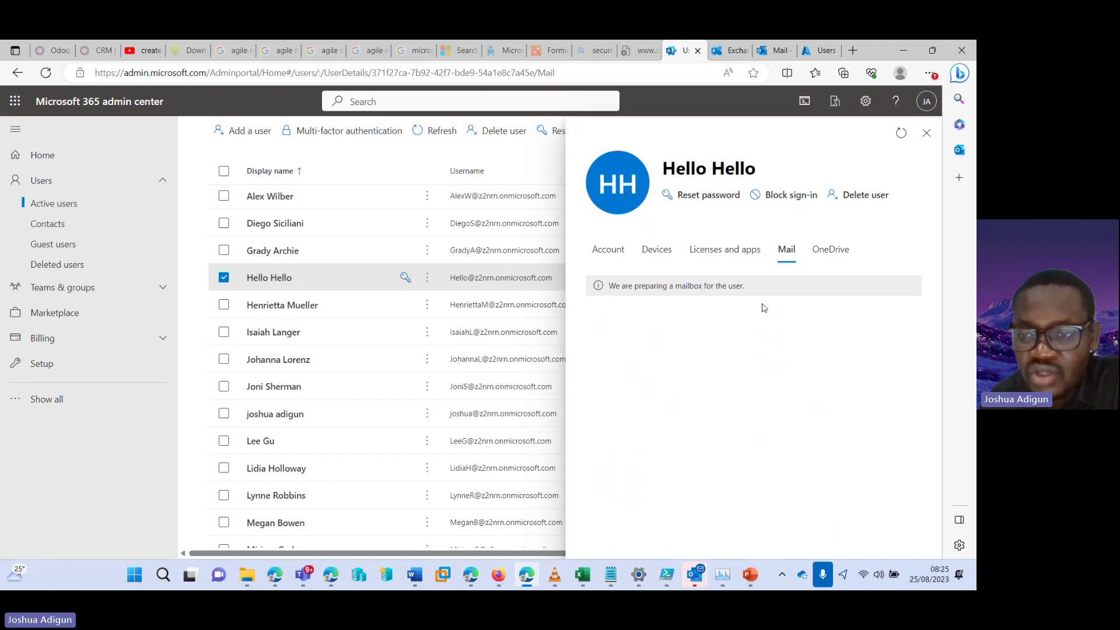
click(831, 249)
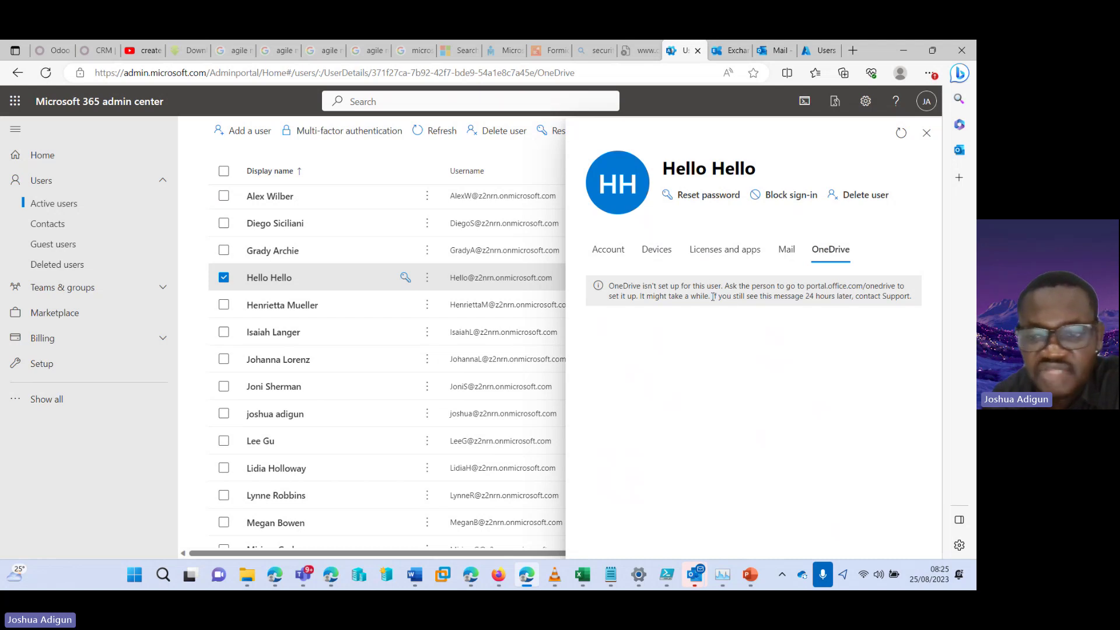
click(607, 249)
scroll(927, 315, down, 5)
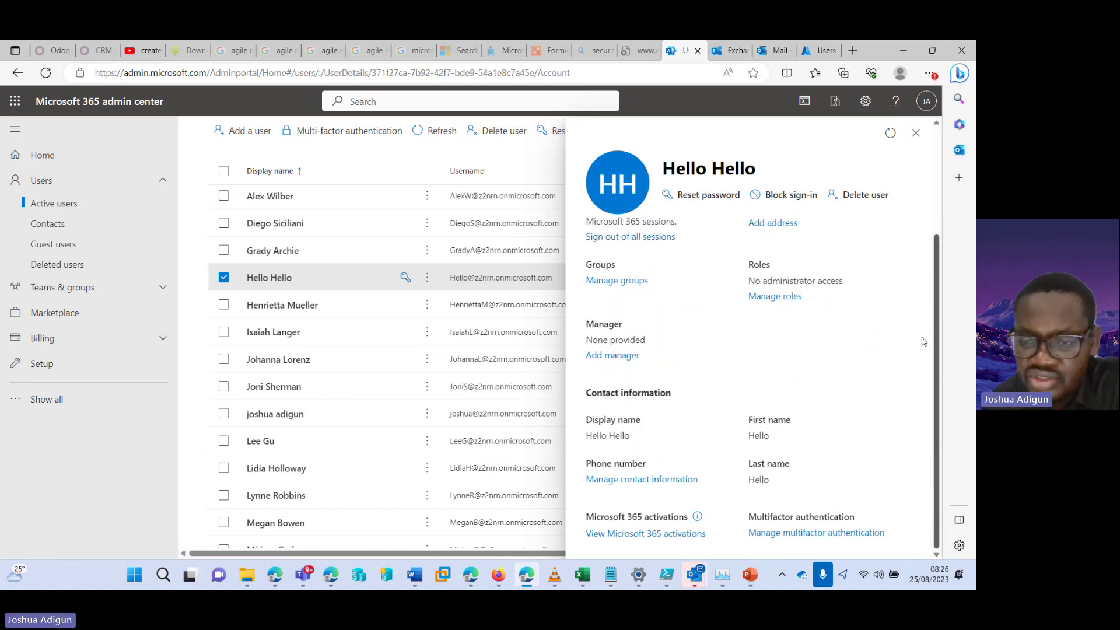
scroll(924, 341, up, 5)
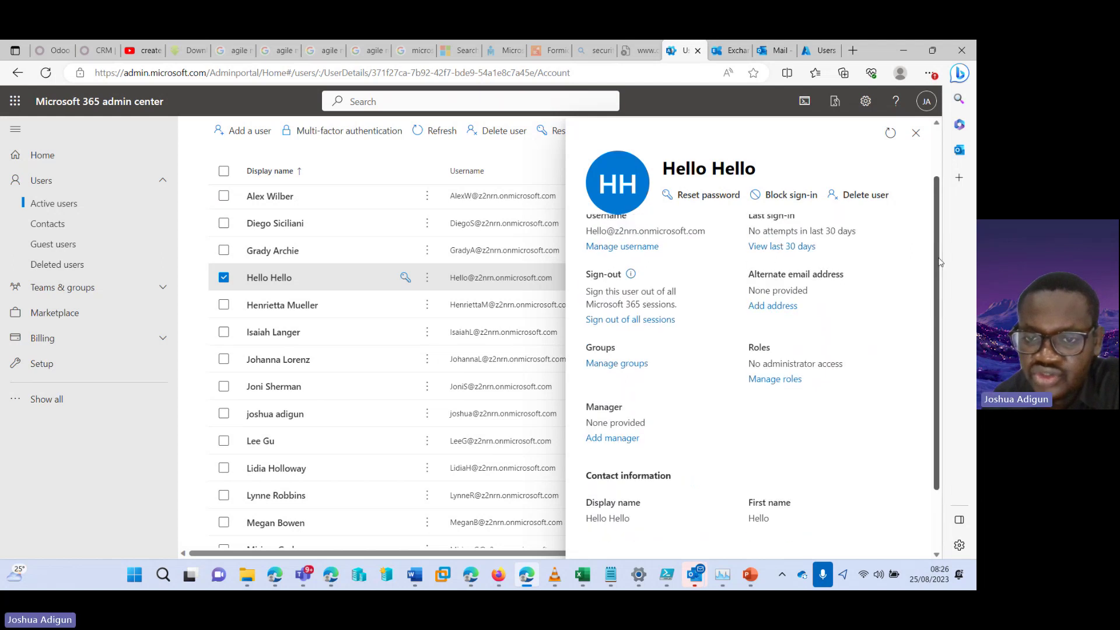
scroll(940, 219, up, 1)
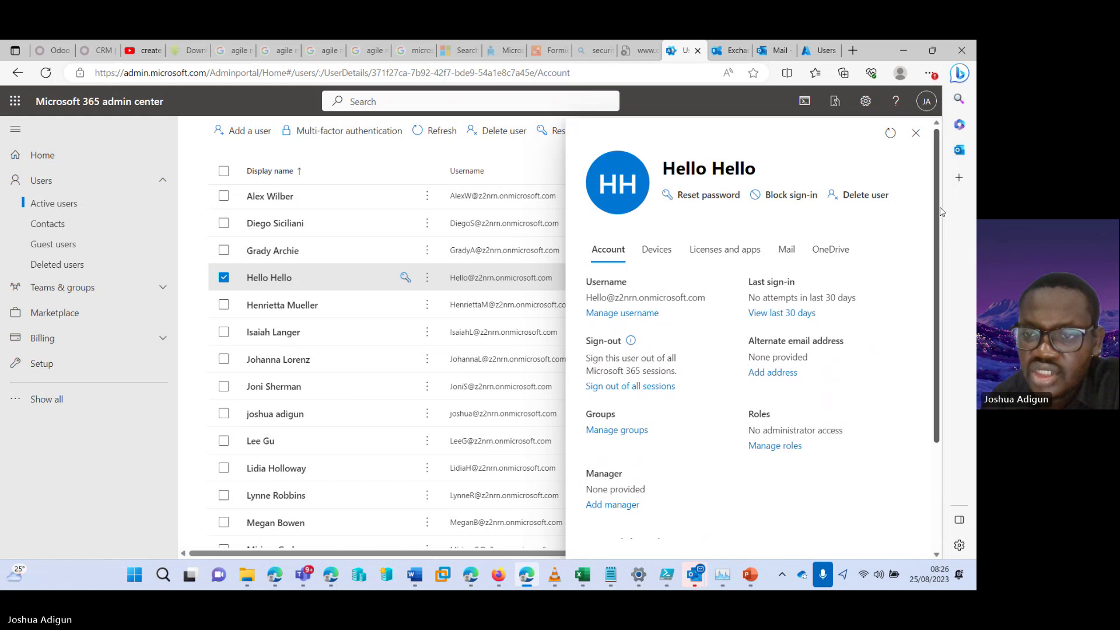
Close the user details panel and glance at the Azure portal users list before returning
click(917, 135)
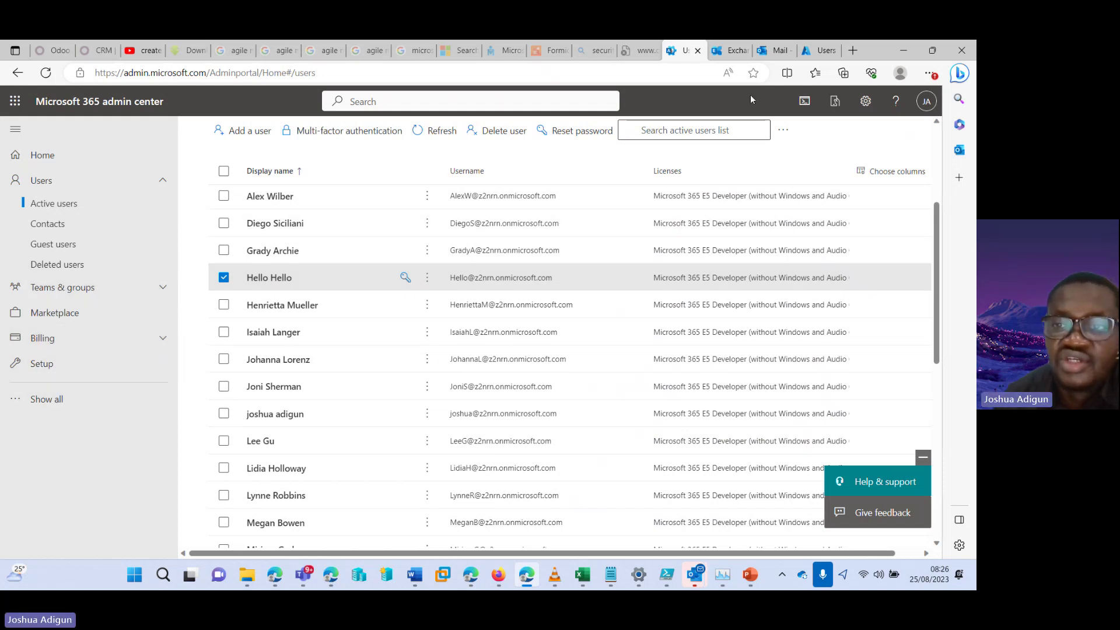
click(814, 52)
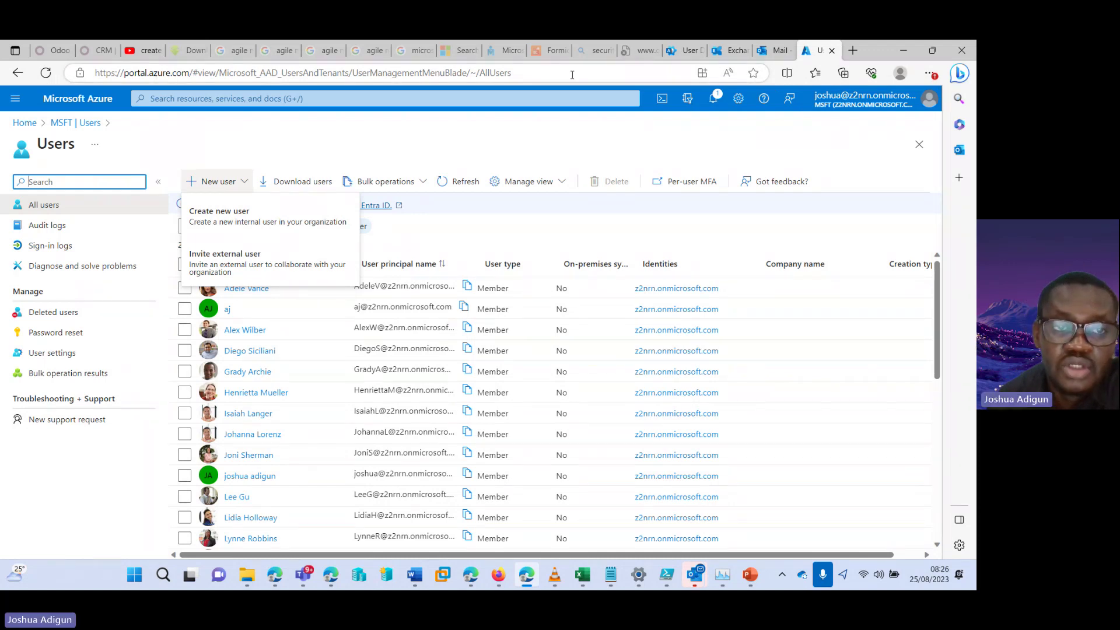
click(684, 50)
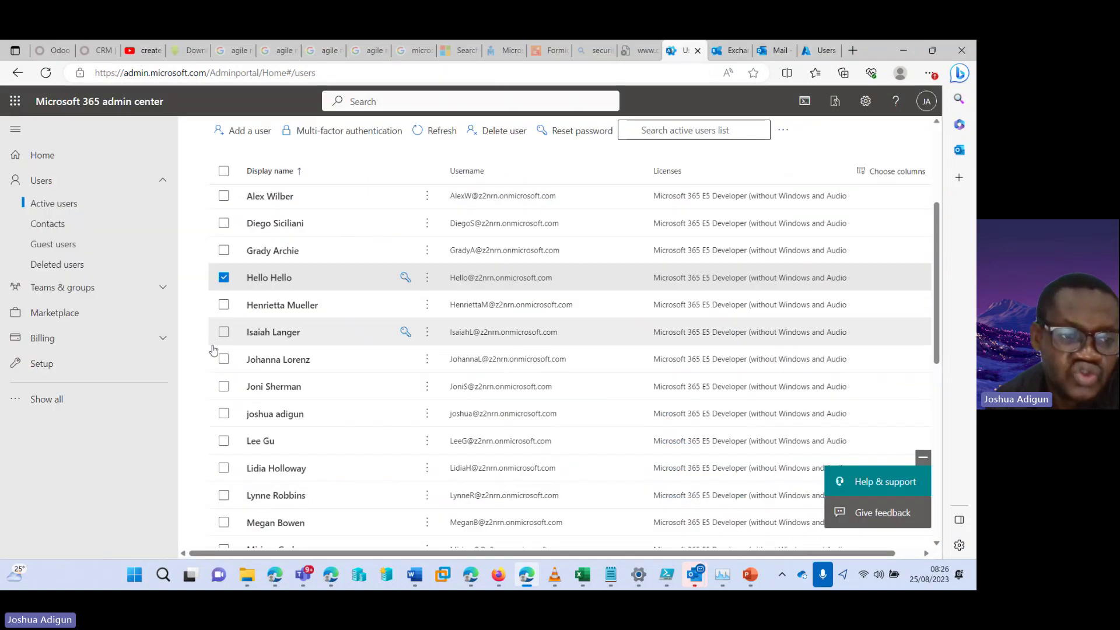
Expand the full navigation and open the All admin centers page
click(93, 399)
scroll(182, 350, down, 2)
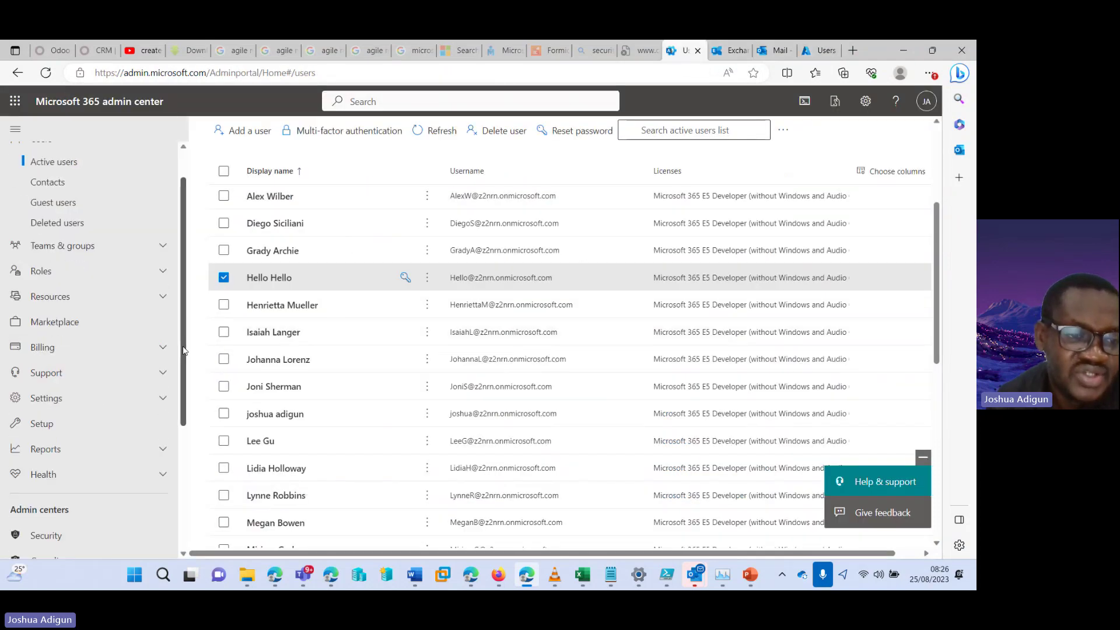
drag(183, 350, 181, 367)
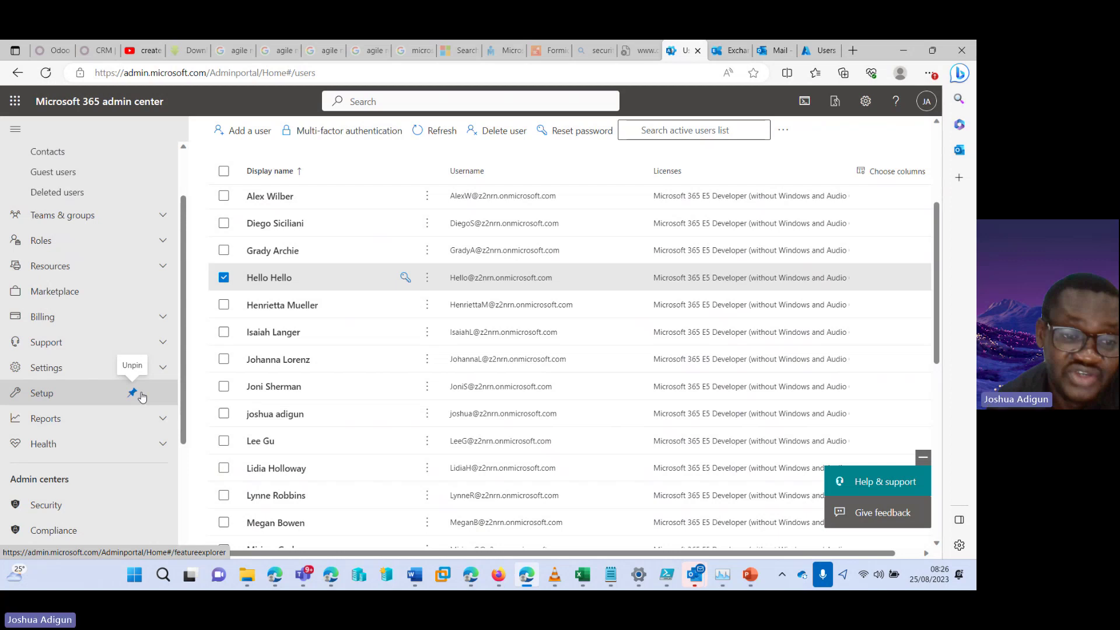
scroll(142, 396, down, 2)
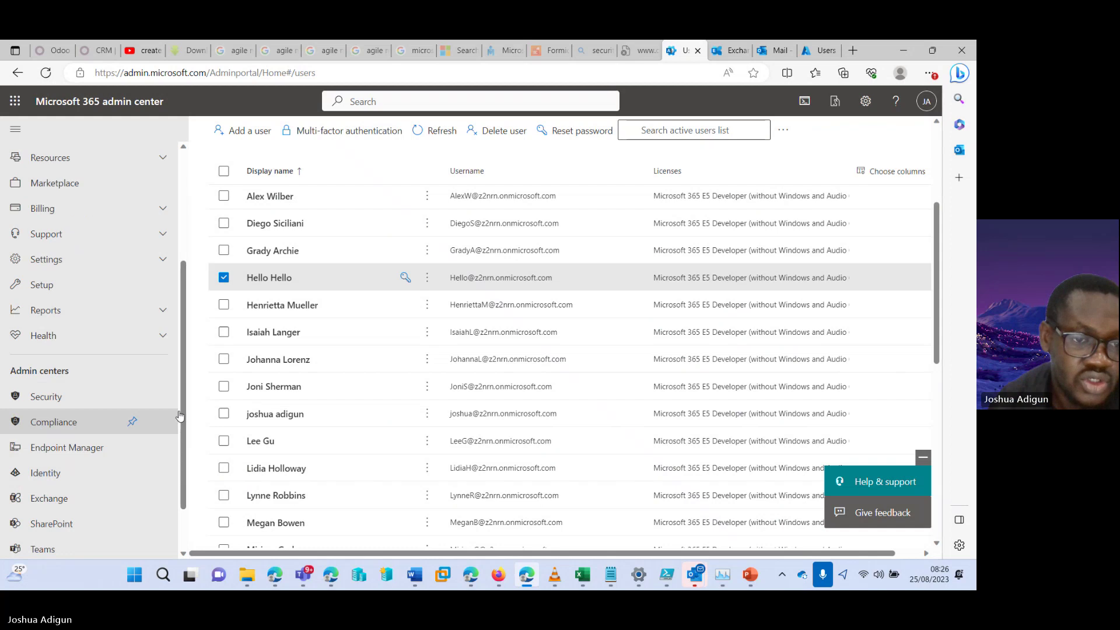
scroll(146, 444, down, 1)
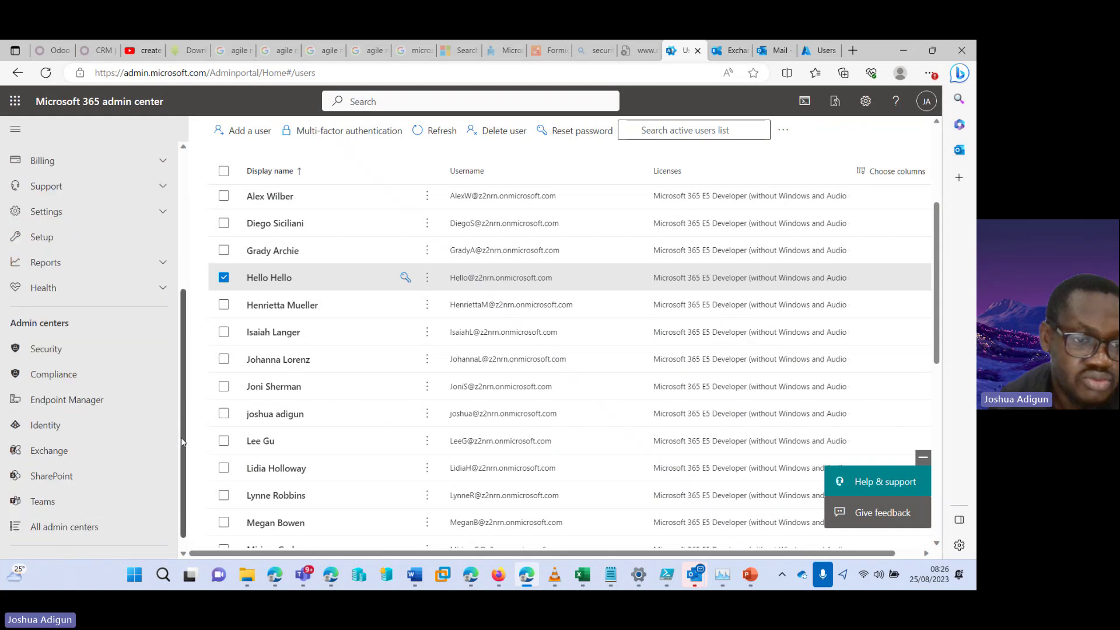
click(73, 516)
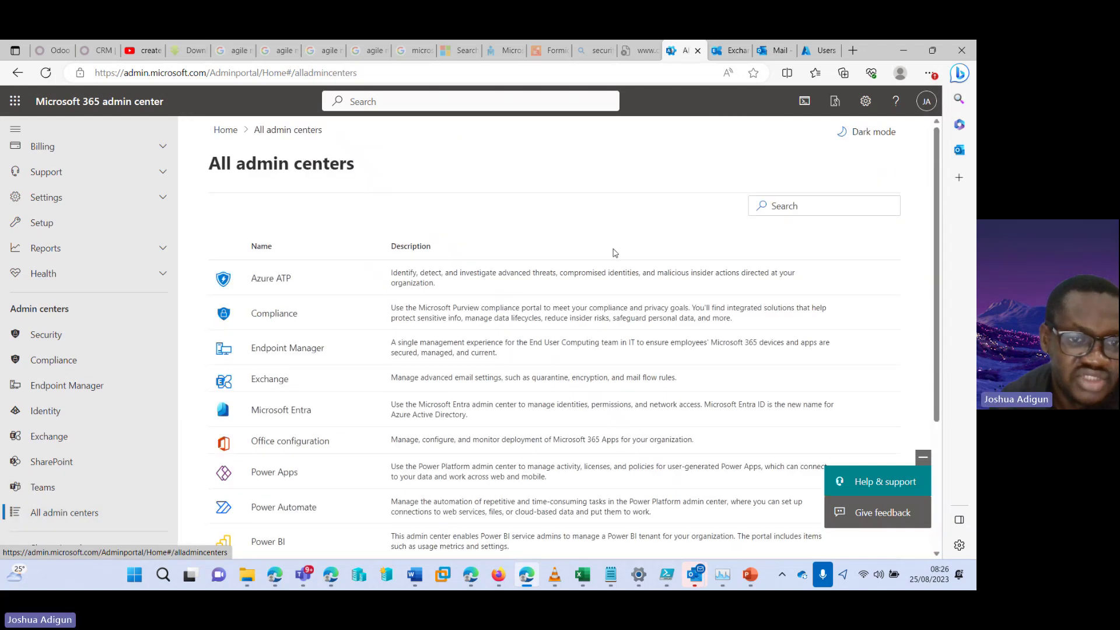
Open Microsoft Entra in a new browser tab and go to Users > All users
right_click(269, 413)
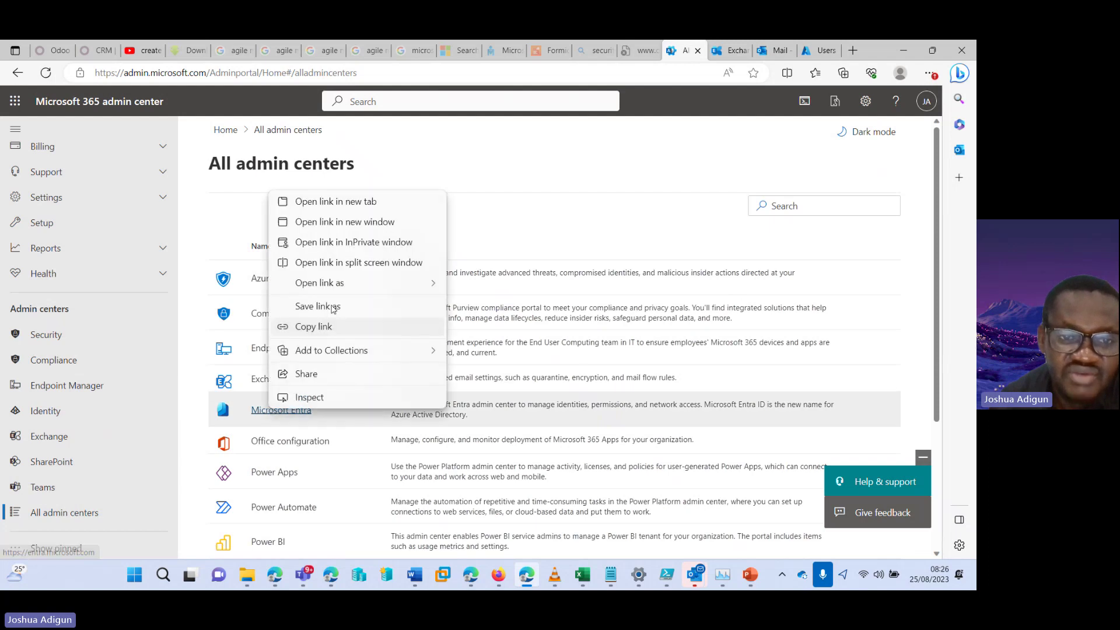
click(329, 203)
click(689, 52)
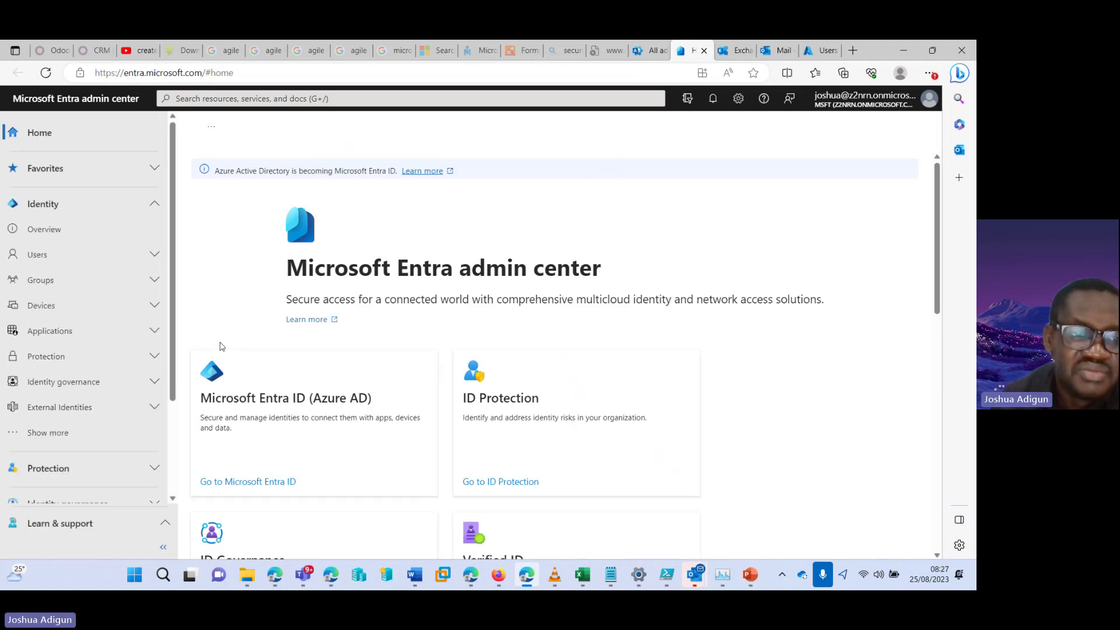
click(146, 255)
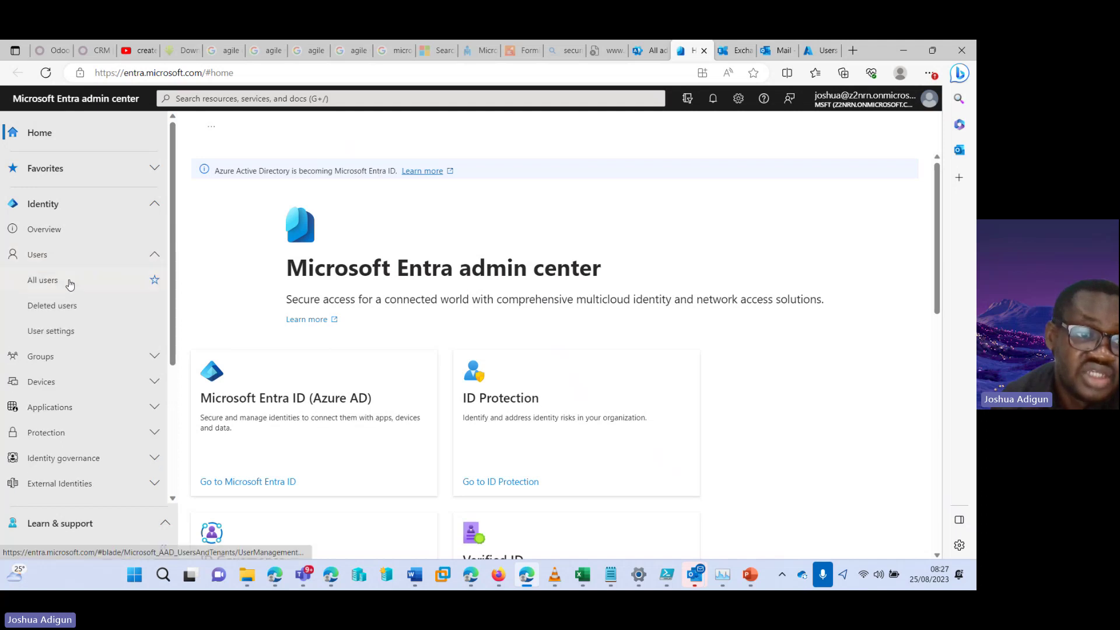
click(69, 283)
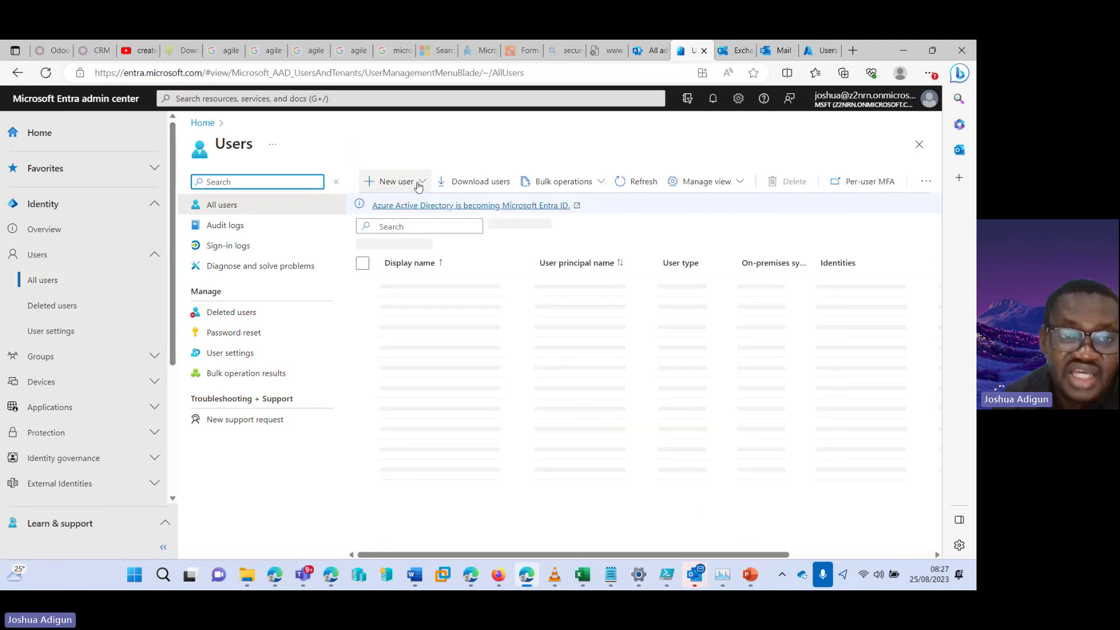
click(418, 183)
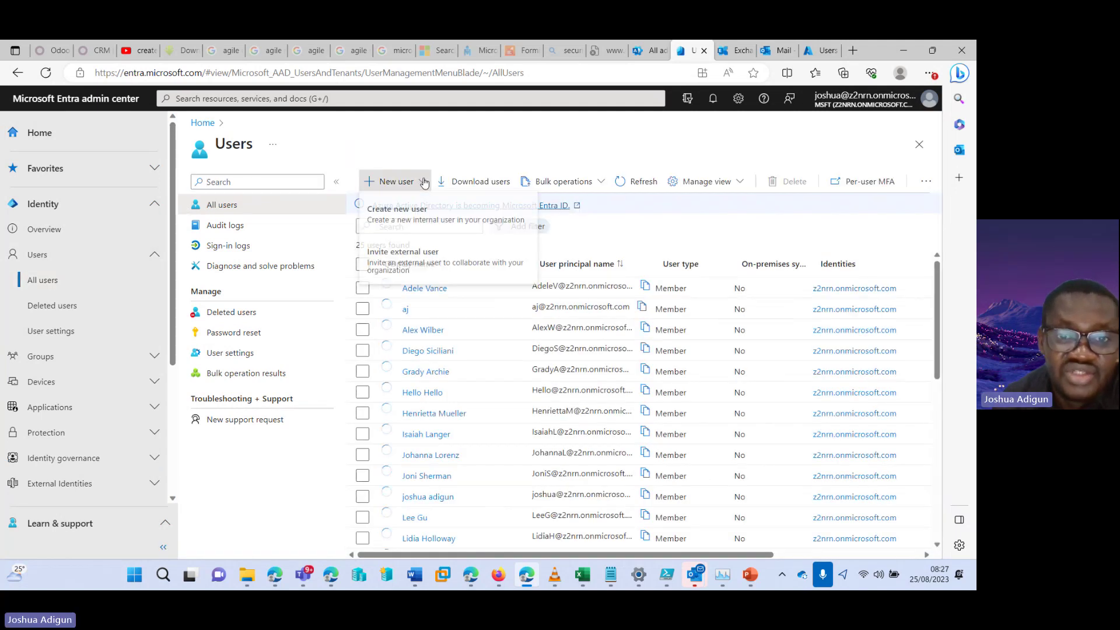
Through New user > Create new user, enter principal and display names, then Review + create
click(398, 210)
click(377, 264)
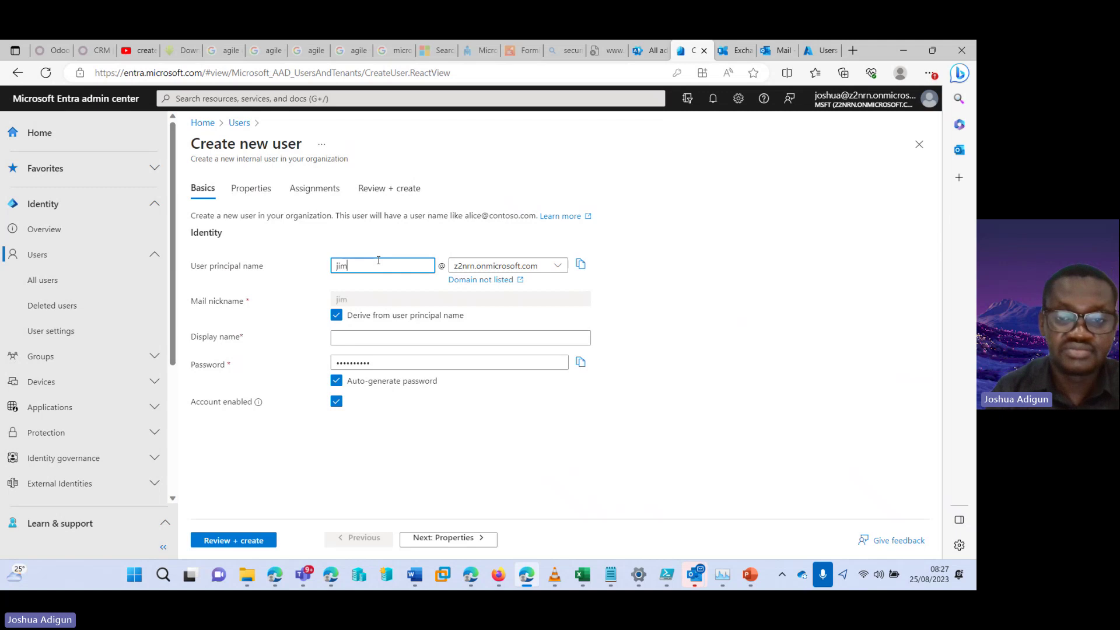
click(407, 336)
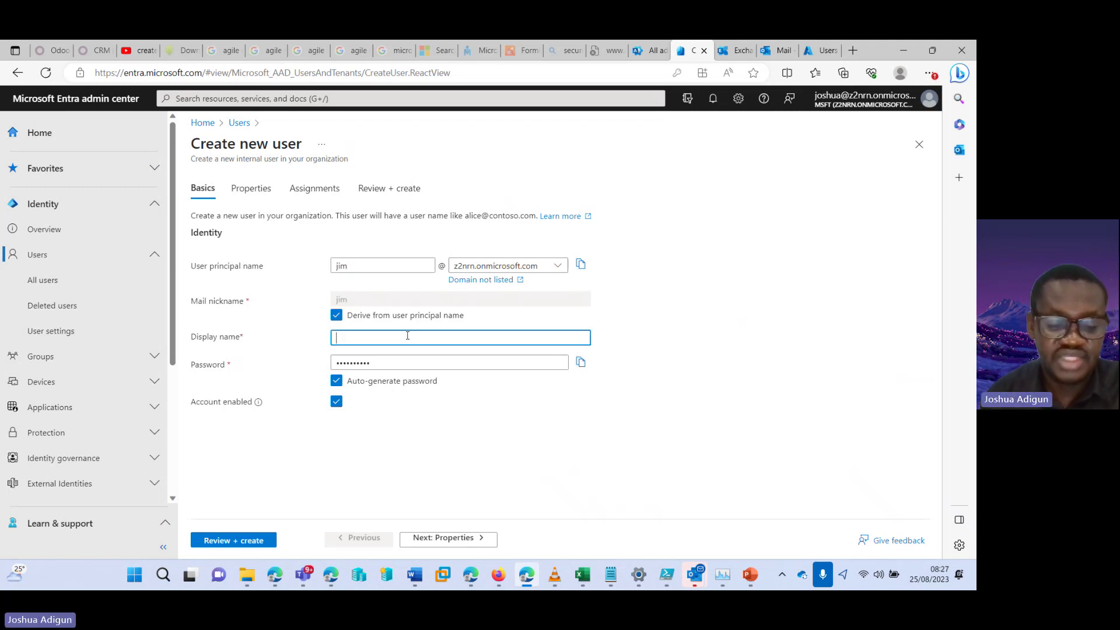
text(jim)
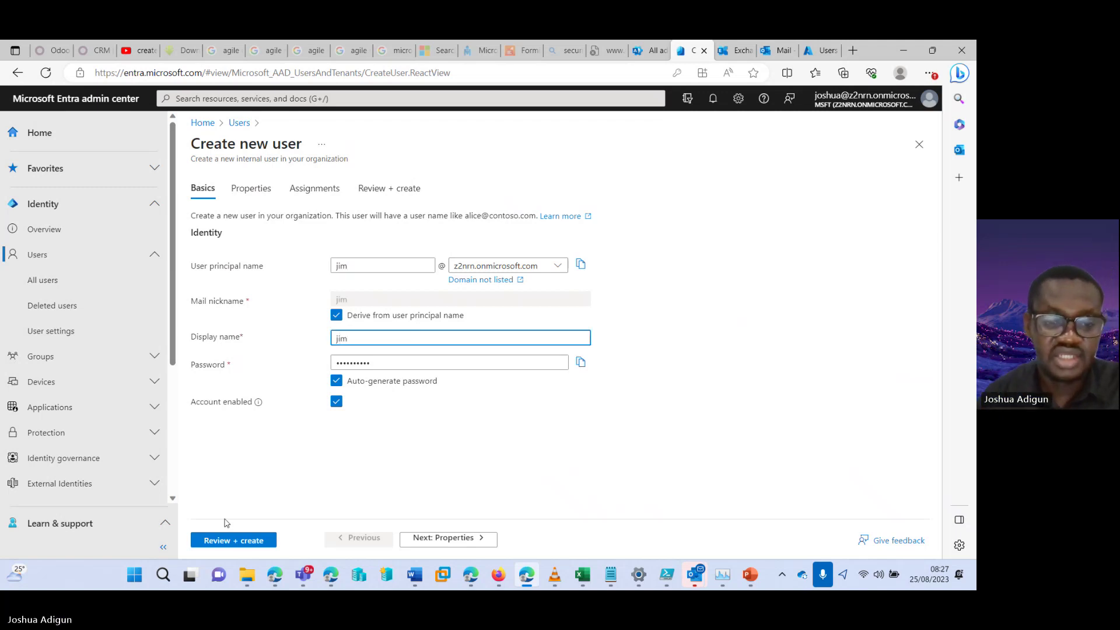
click(216, 540)
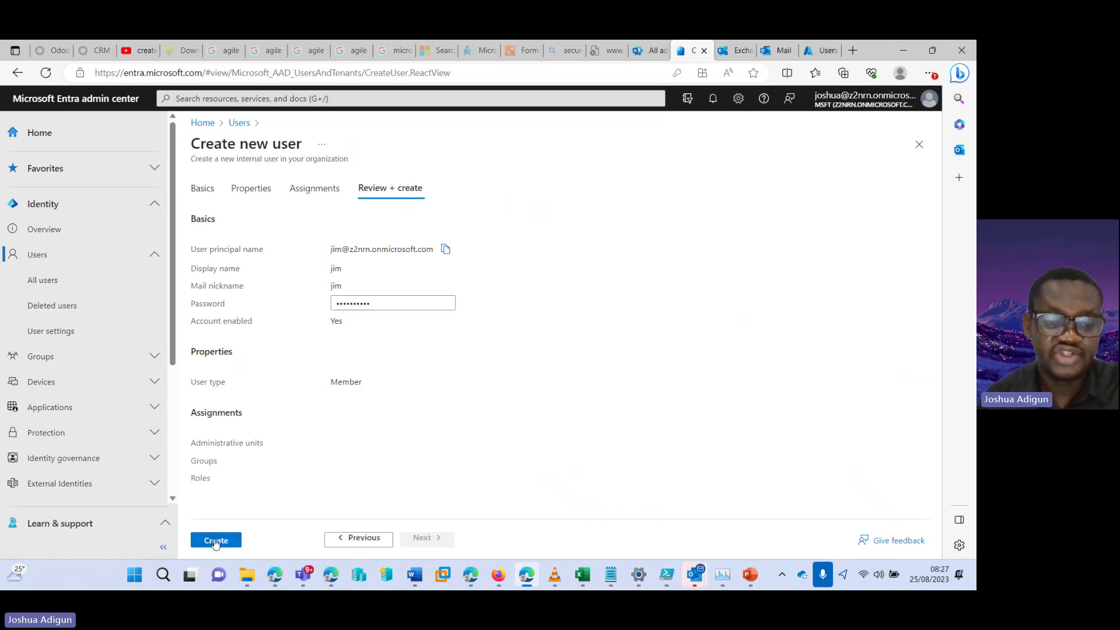
click(216, 541)
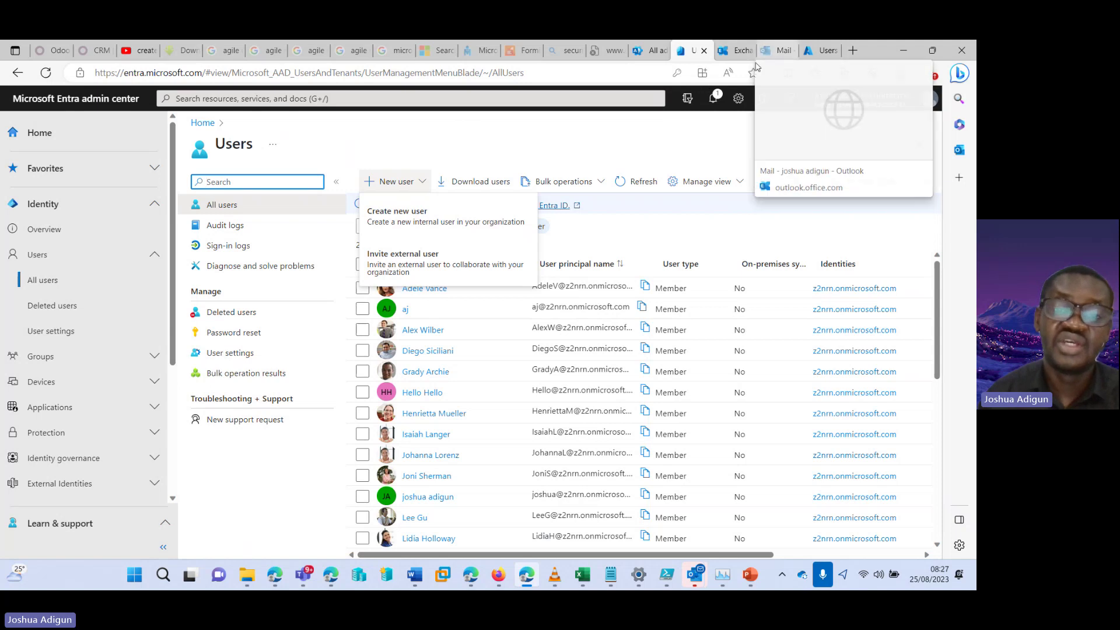
In the Azure portal, open Azure Active Directory > Users showing the 26 directory users
click(818, 56)
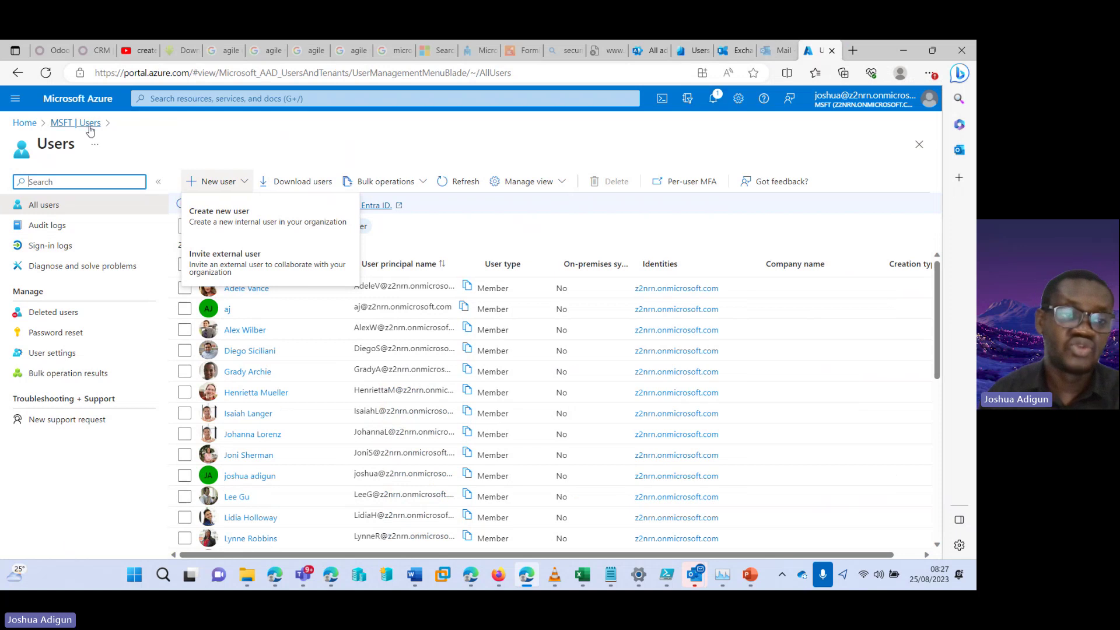
click(27, 124)
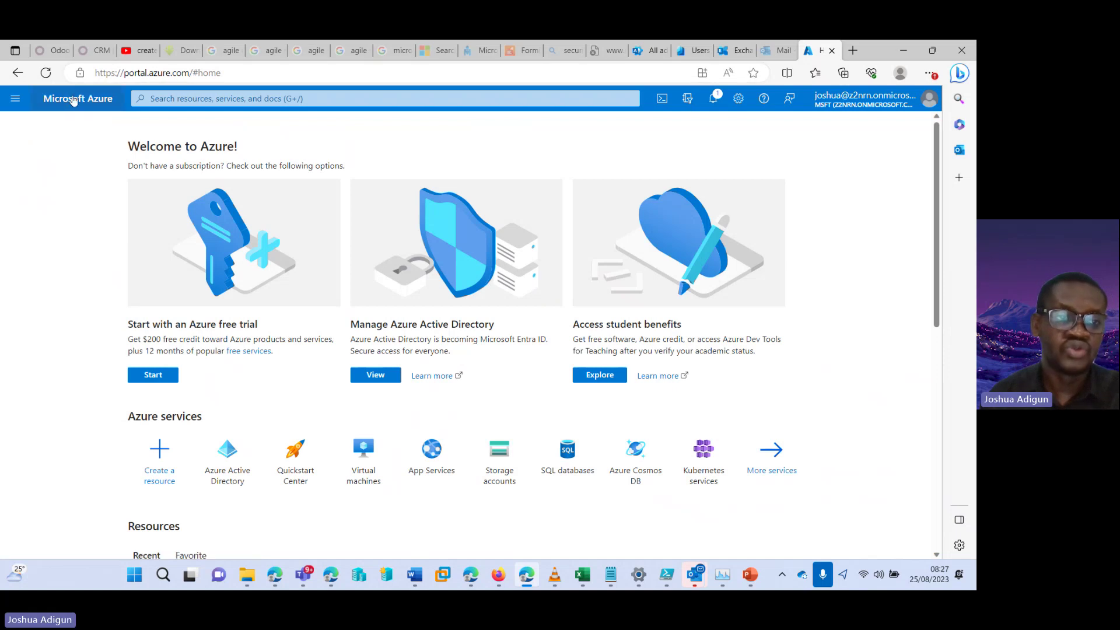
click(16, 99)
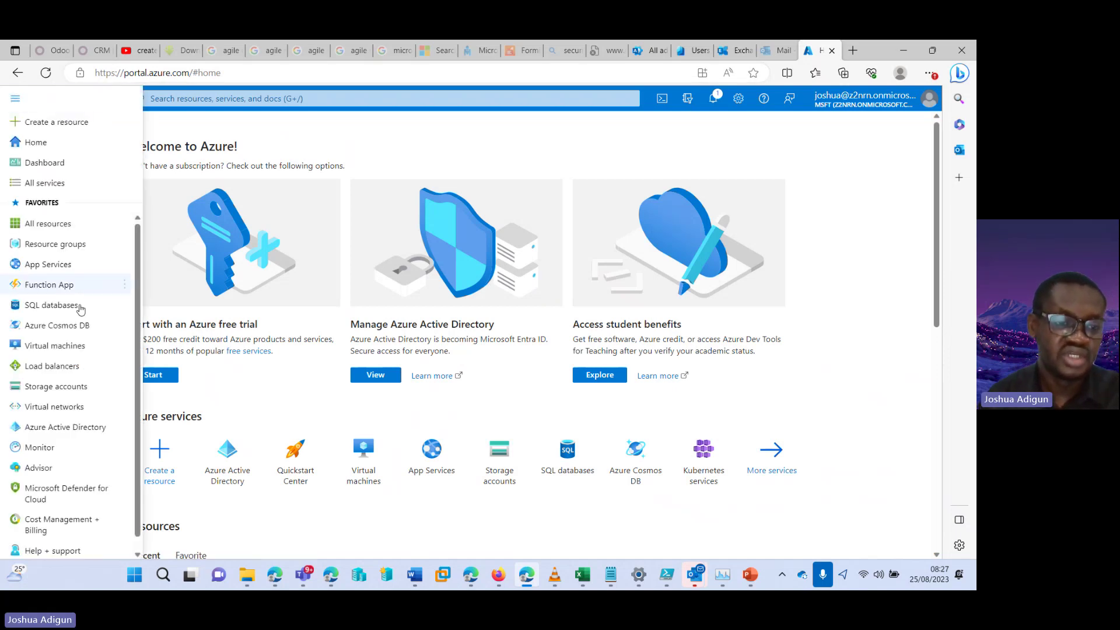
click(66, 428)
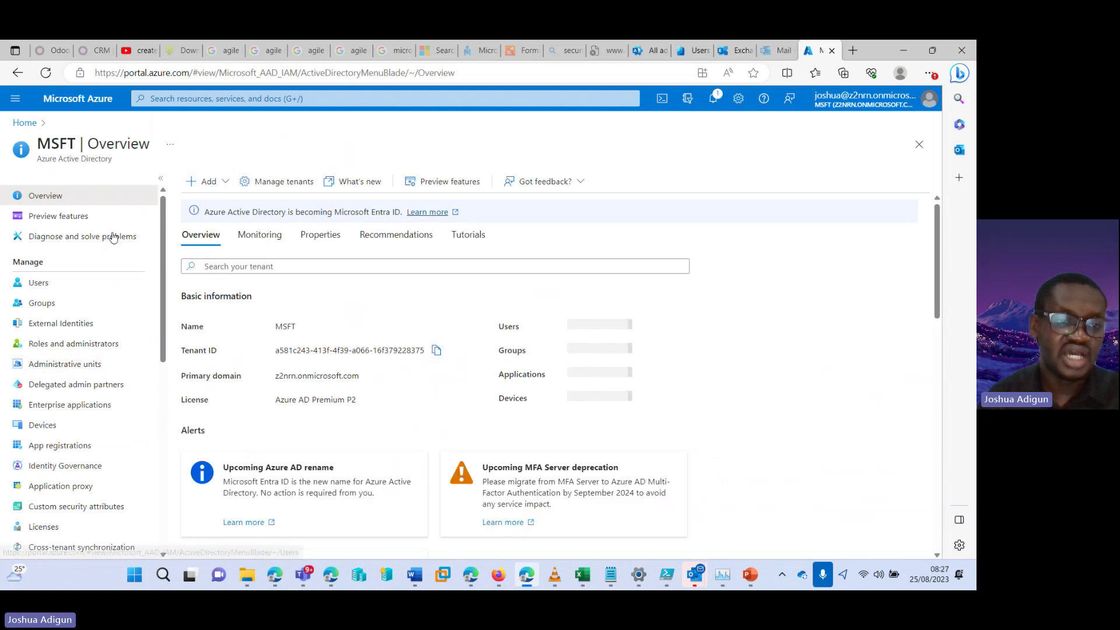
click(56, 290)
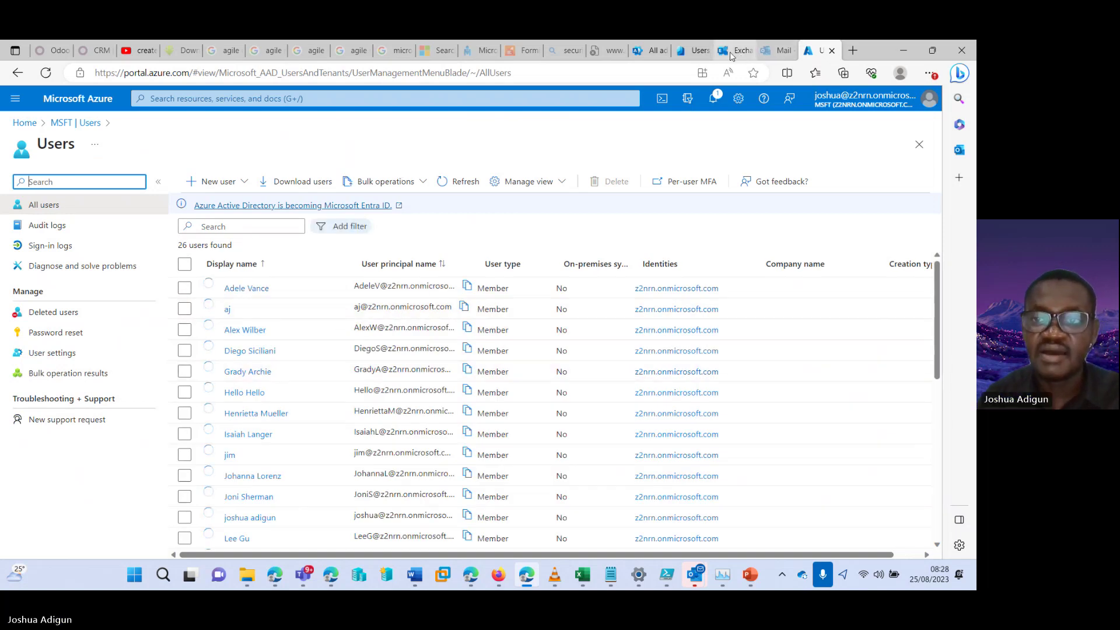
click(694, 51)
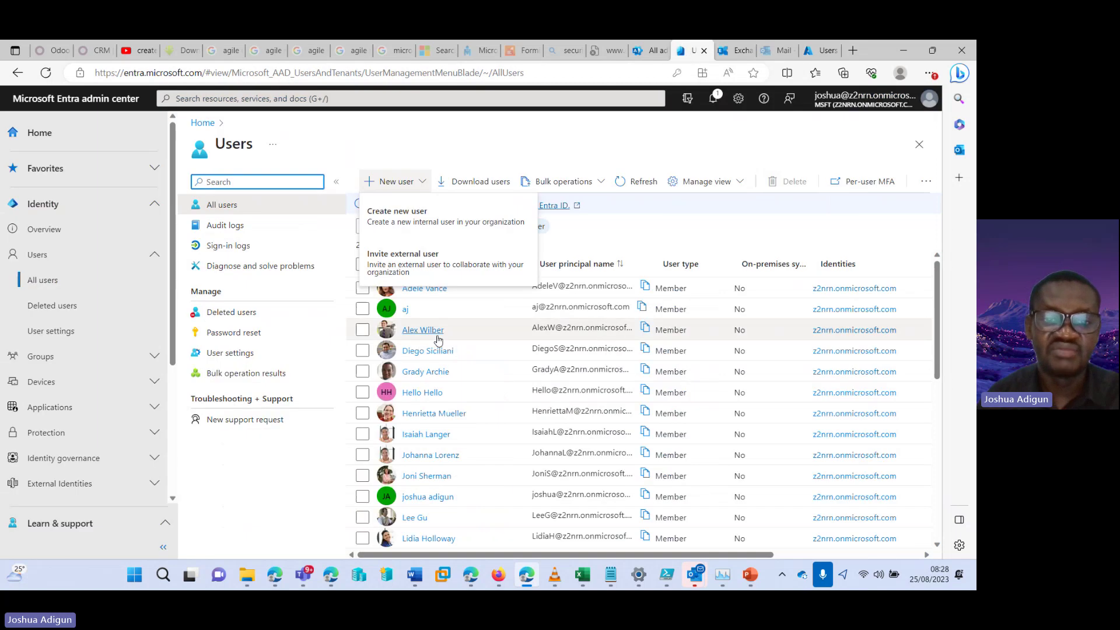
click(820, 51)
click(220, 182)
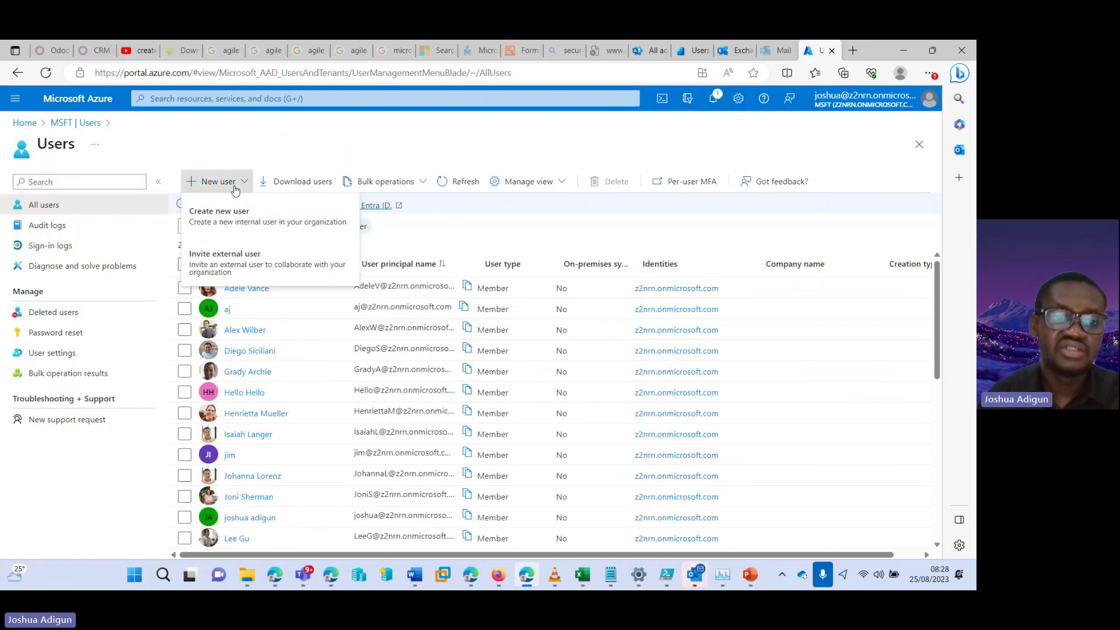
Create a member user in z2nrn.onmicrosoft.com with an auto-generated password via Review + create
click(219, 213)
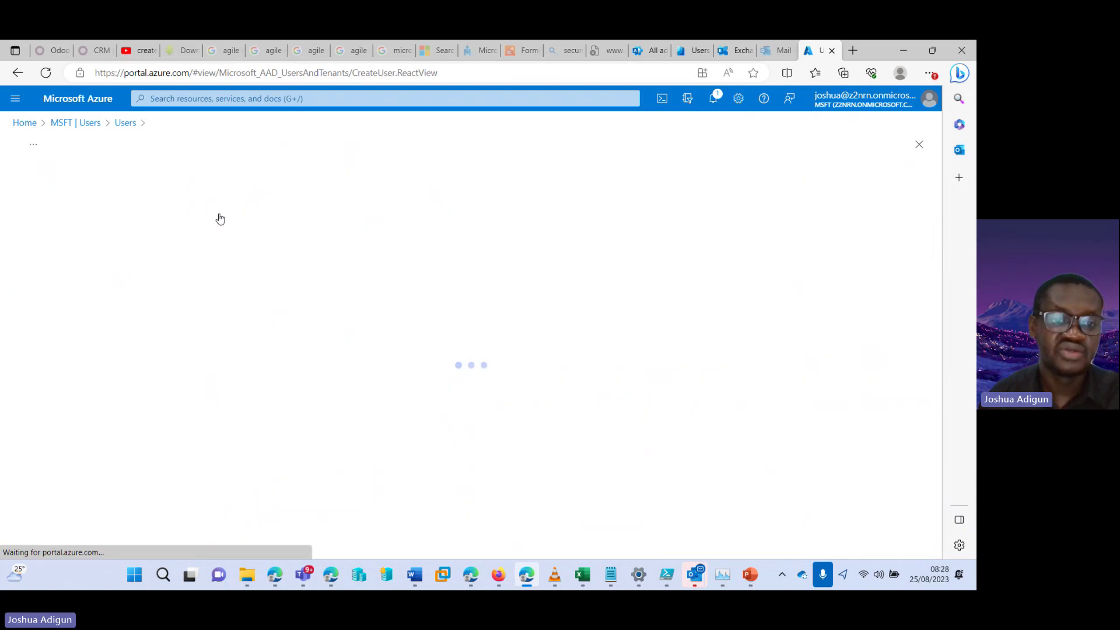
click(228, 266)
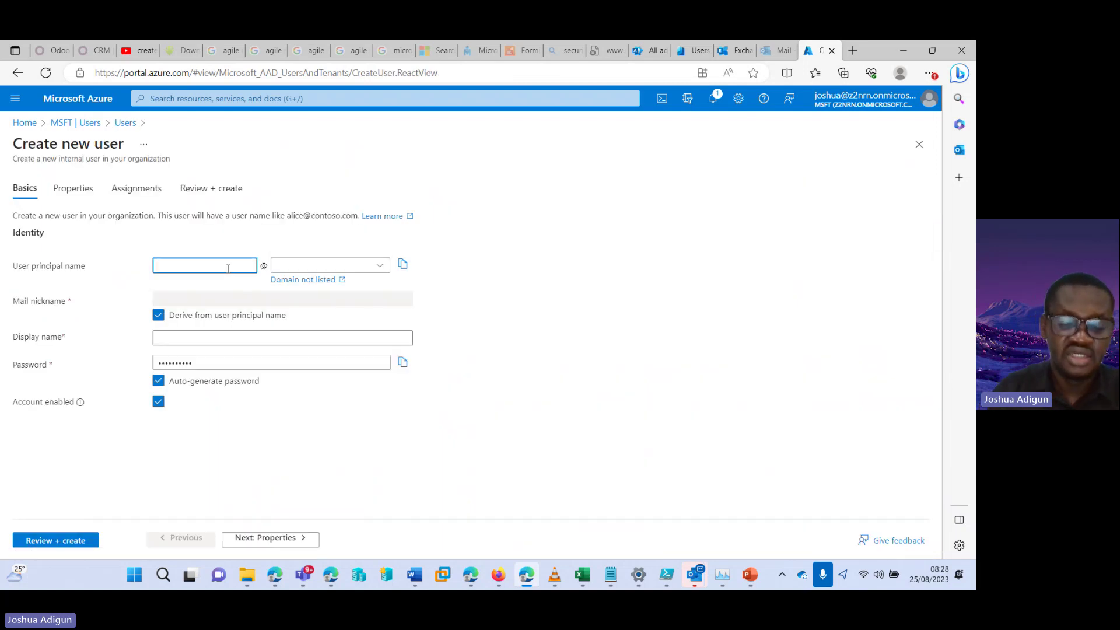
text(ike)
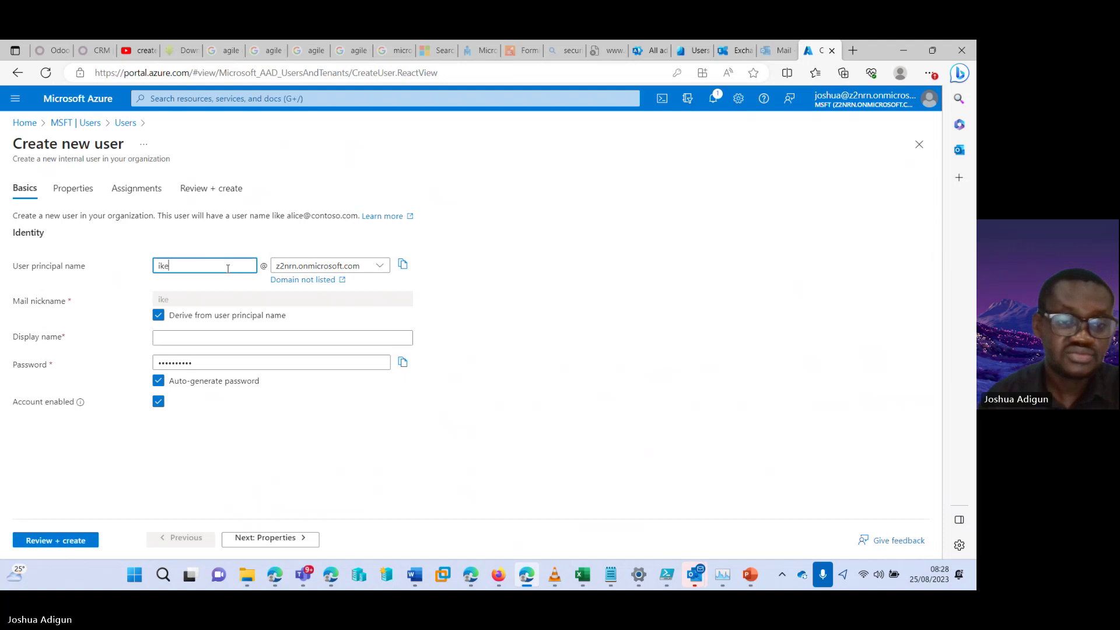
click(221, 338)
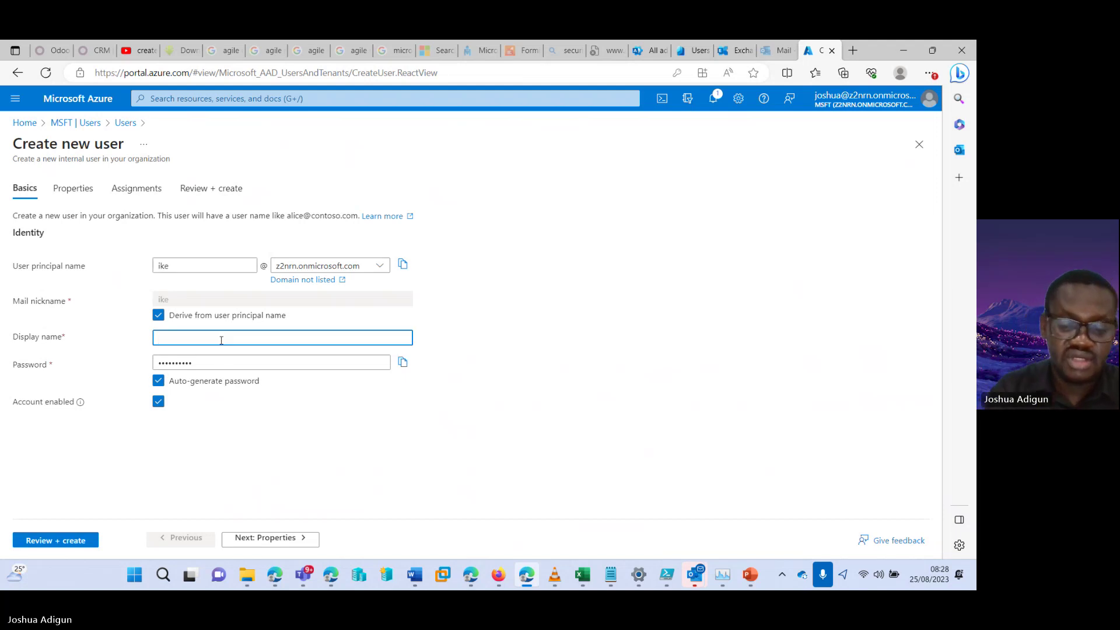
text(ike)
click(65, 539)
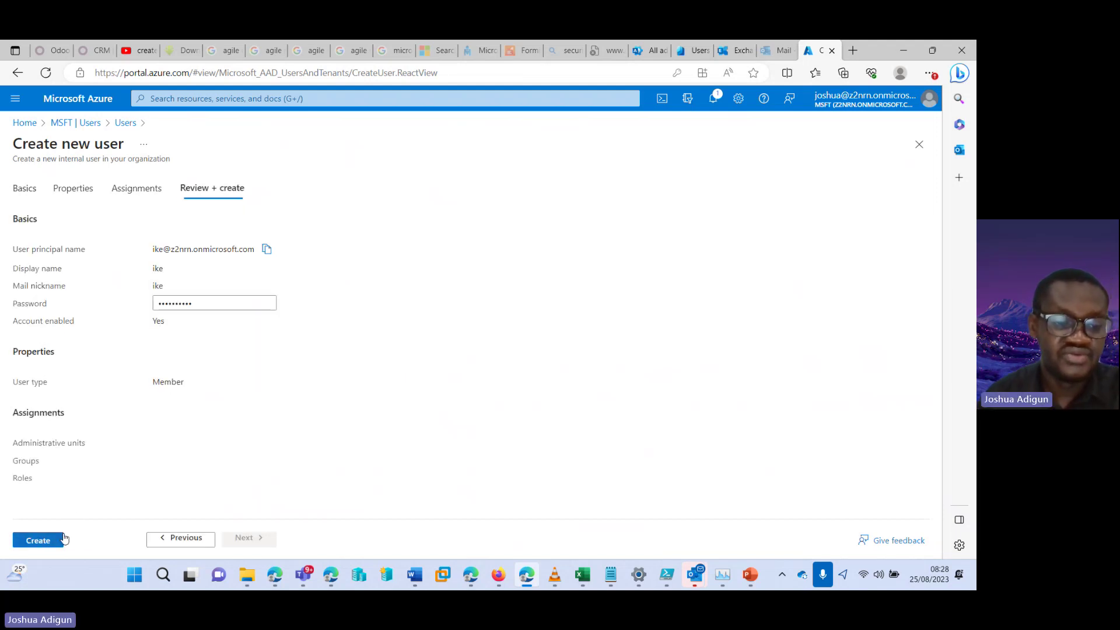
click(59, 541)
click(231, 183)
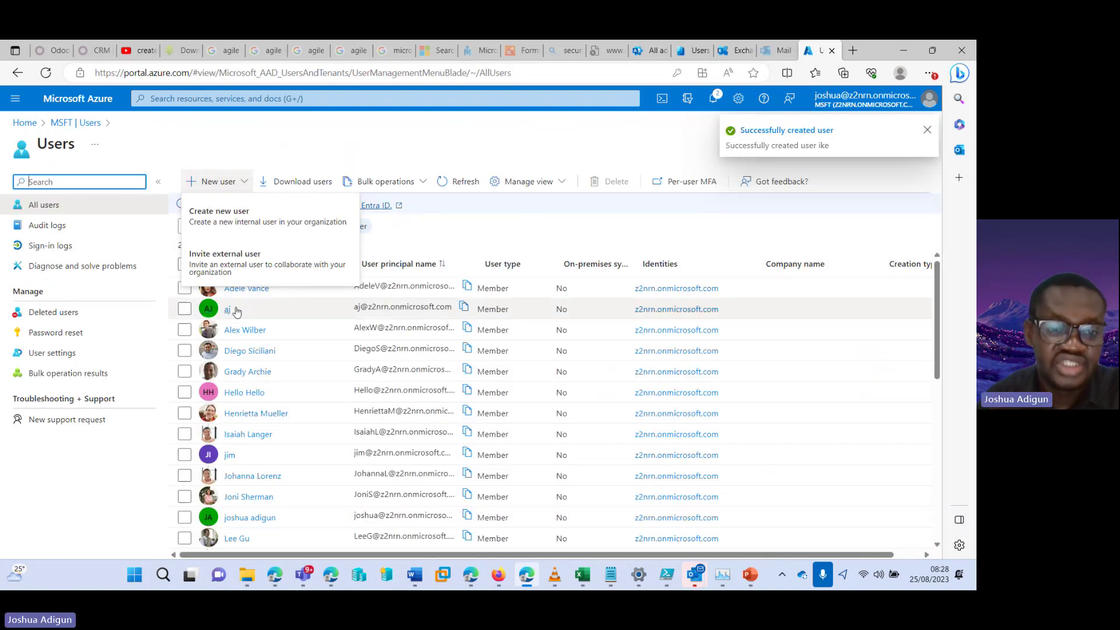
Reload the Azure portal All users list and confirm it shows 27 users including ike
drag(937, 303, 933, 324)
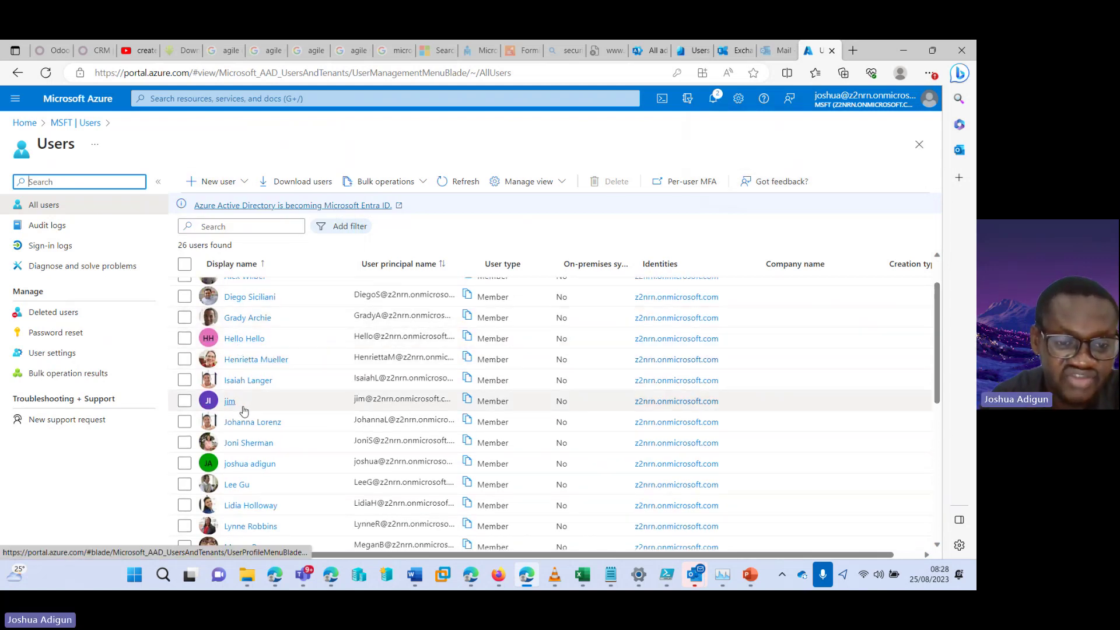
drag(938, 307, 940, 425)
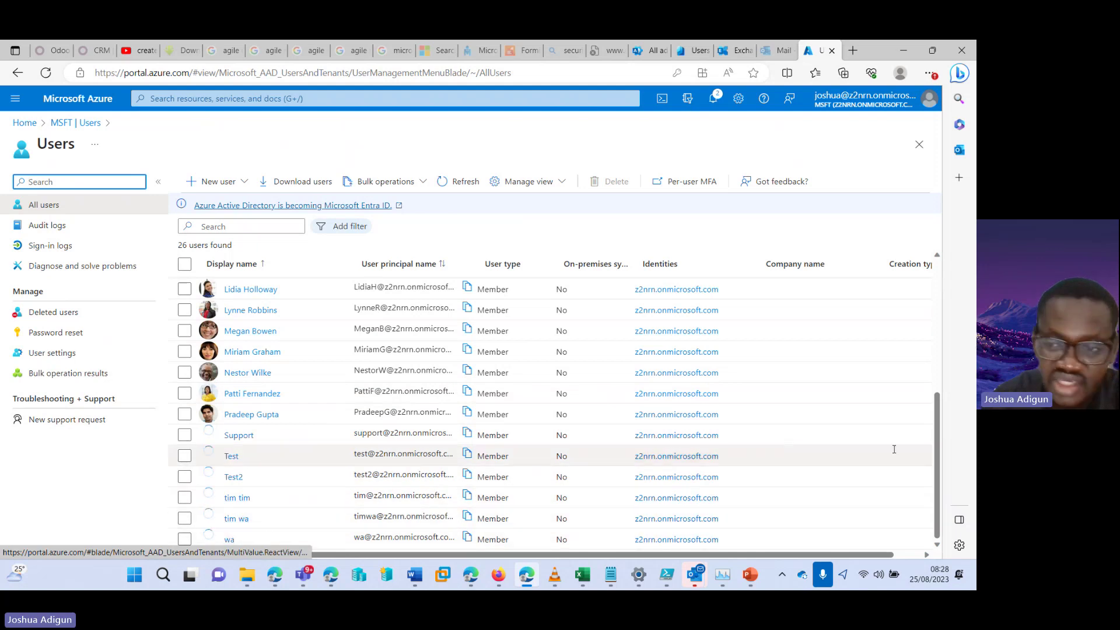
drag(938, 420, 942, 310)
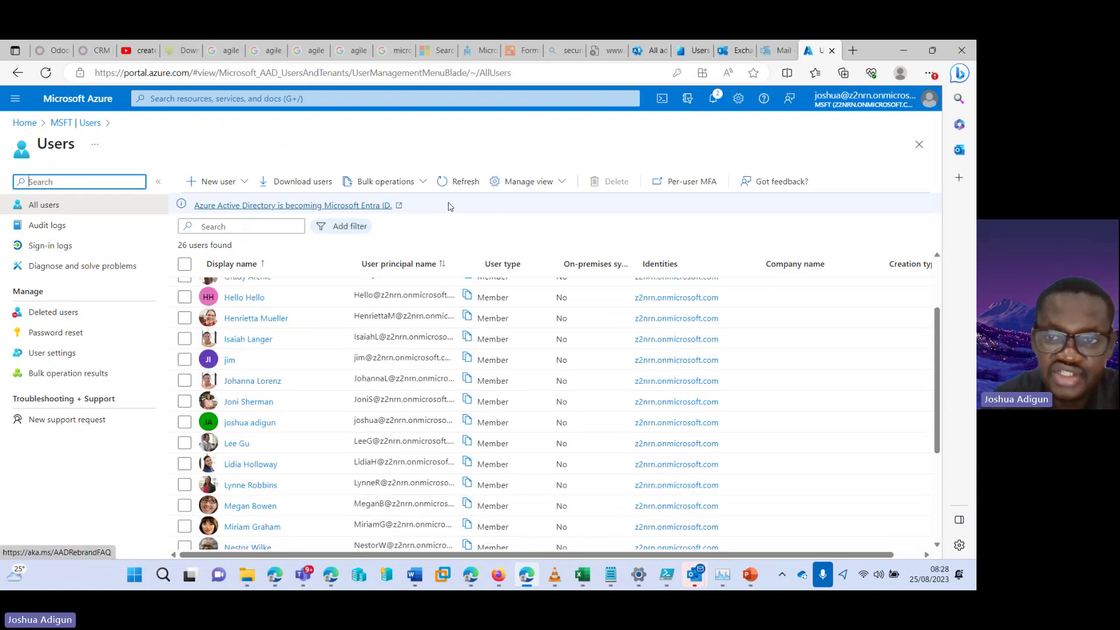
click(18, 75)
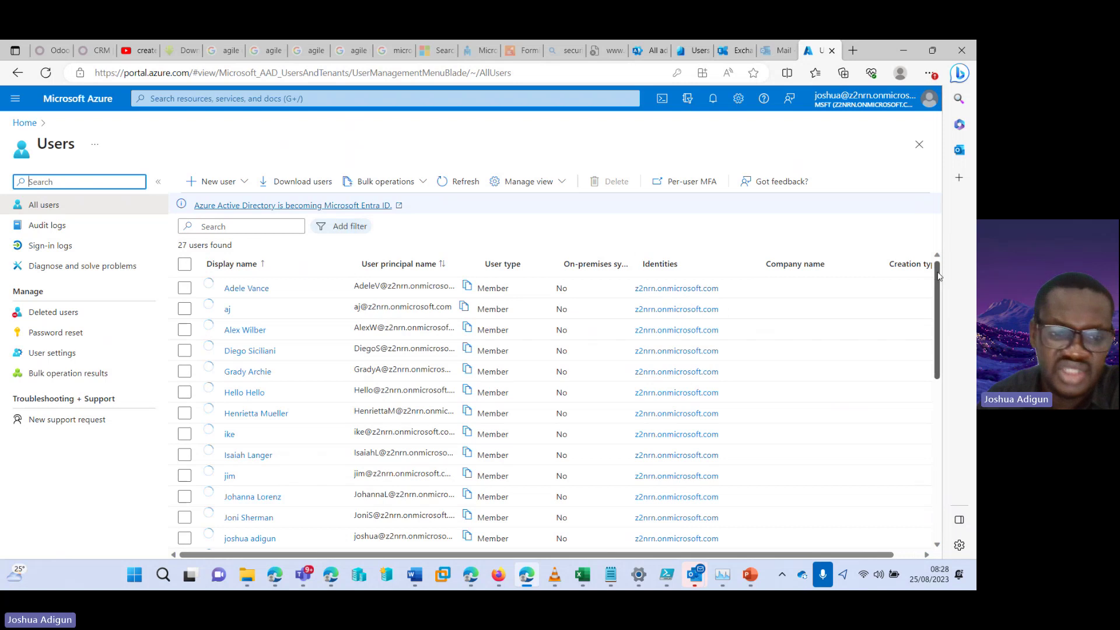
scroll(933, 277, down, 1)
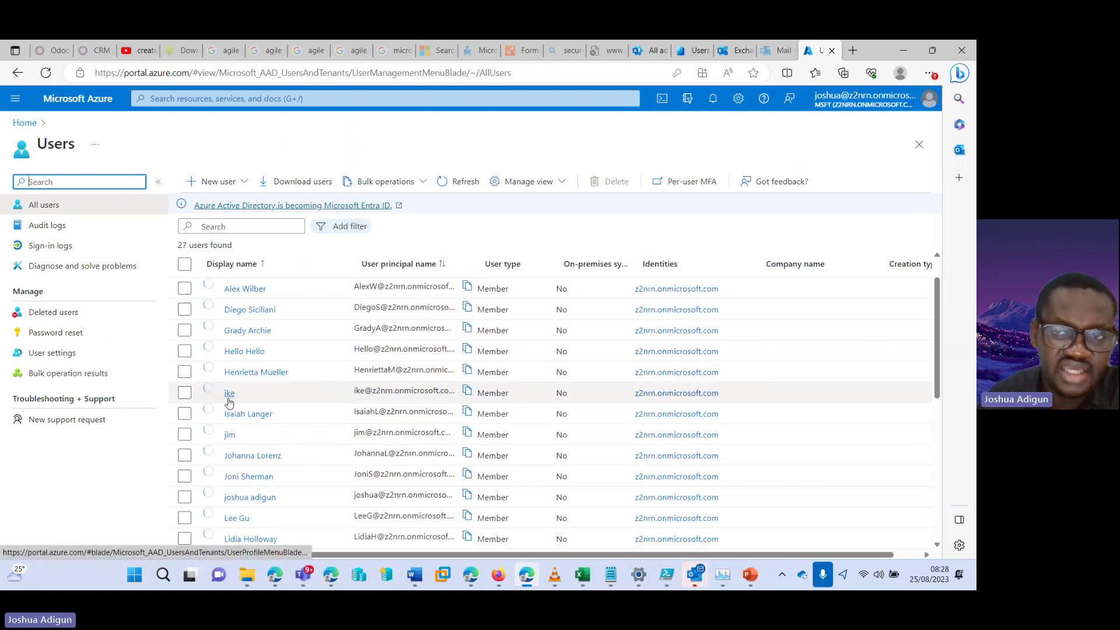
click(691, 50)
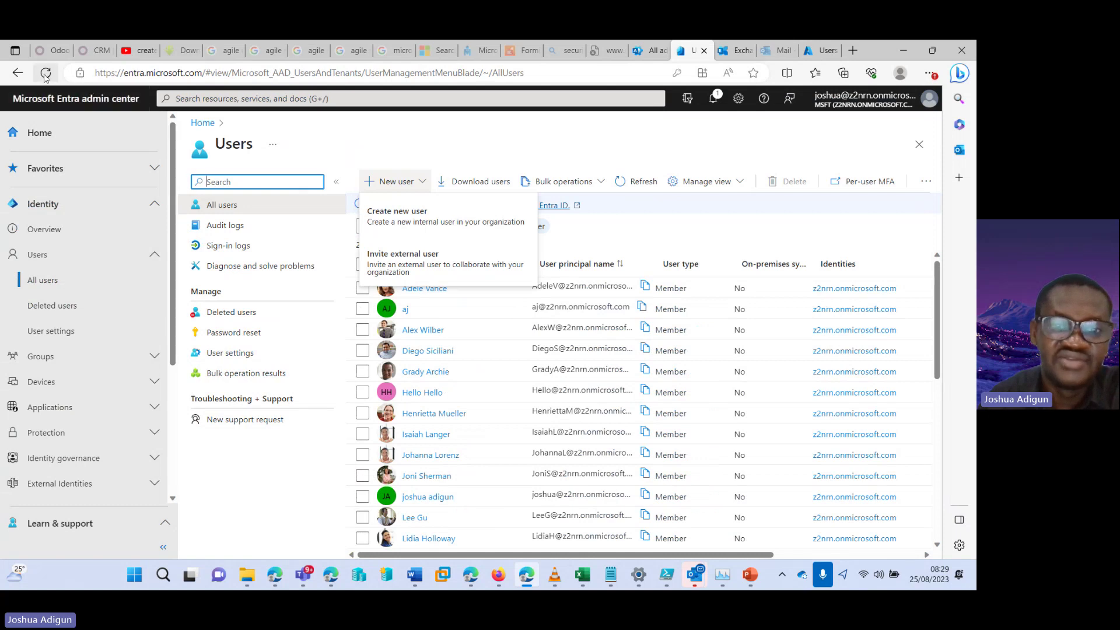
Refresh the Entra admin center Users list and scroll through all 27 users
click(619, 181)
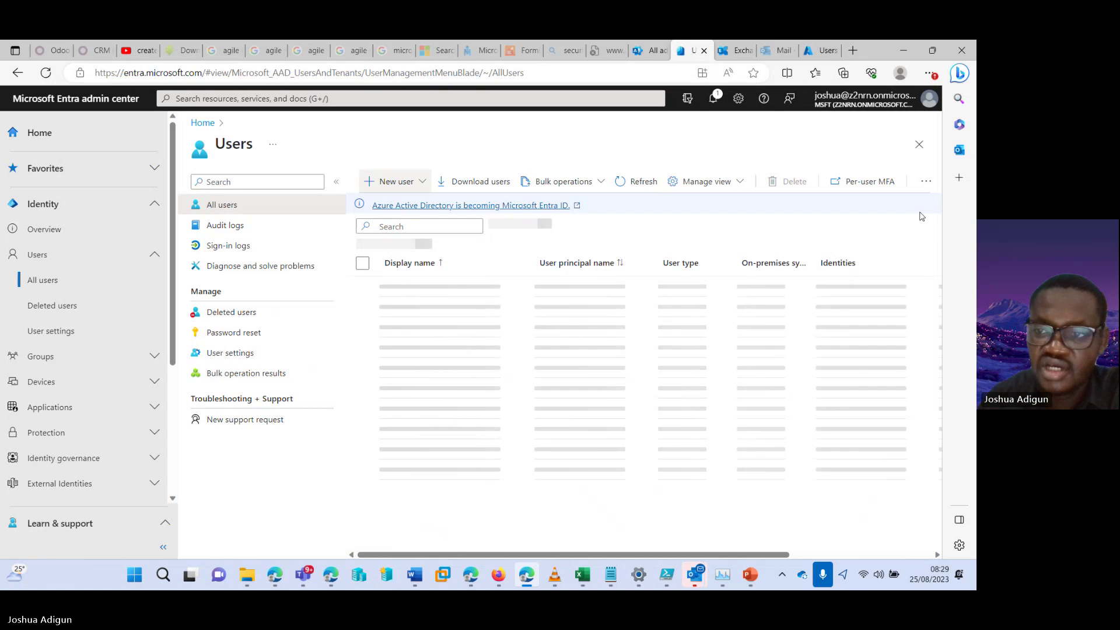
scroll(937, 269, down, 2)
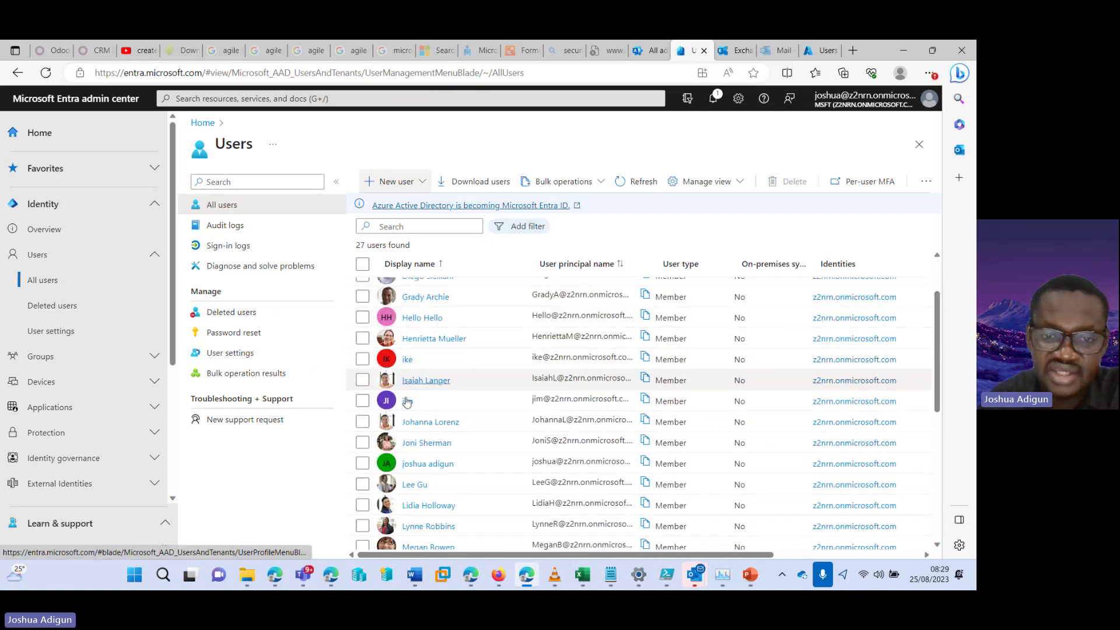
scroll(933, 319, down, 4)
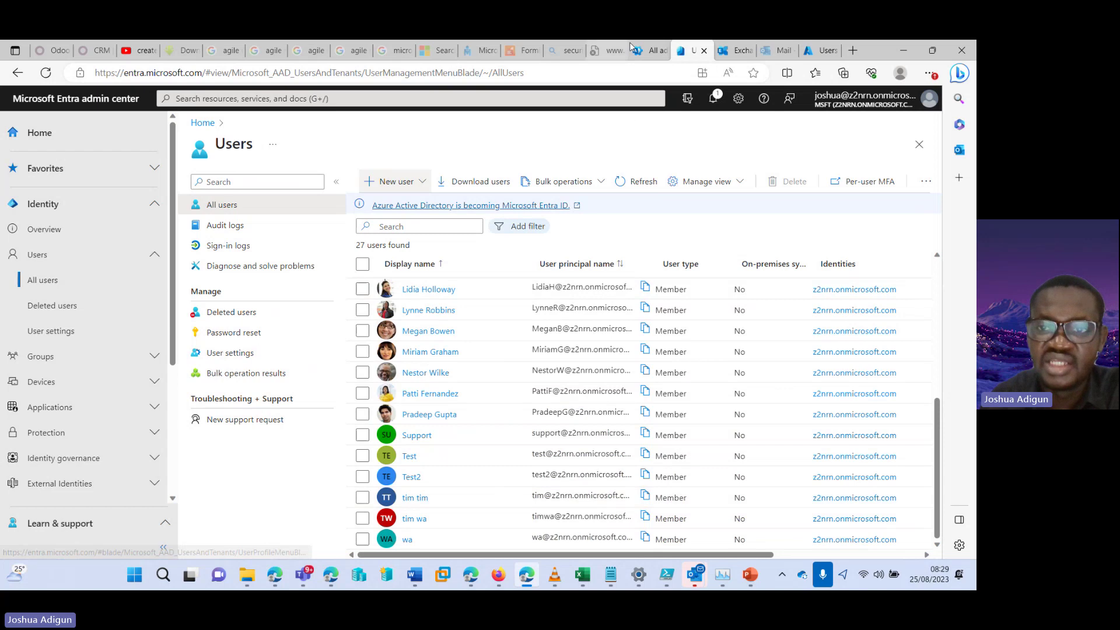
Bring up the Microsoft 365 admin center's Active users page
click(650, 50)
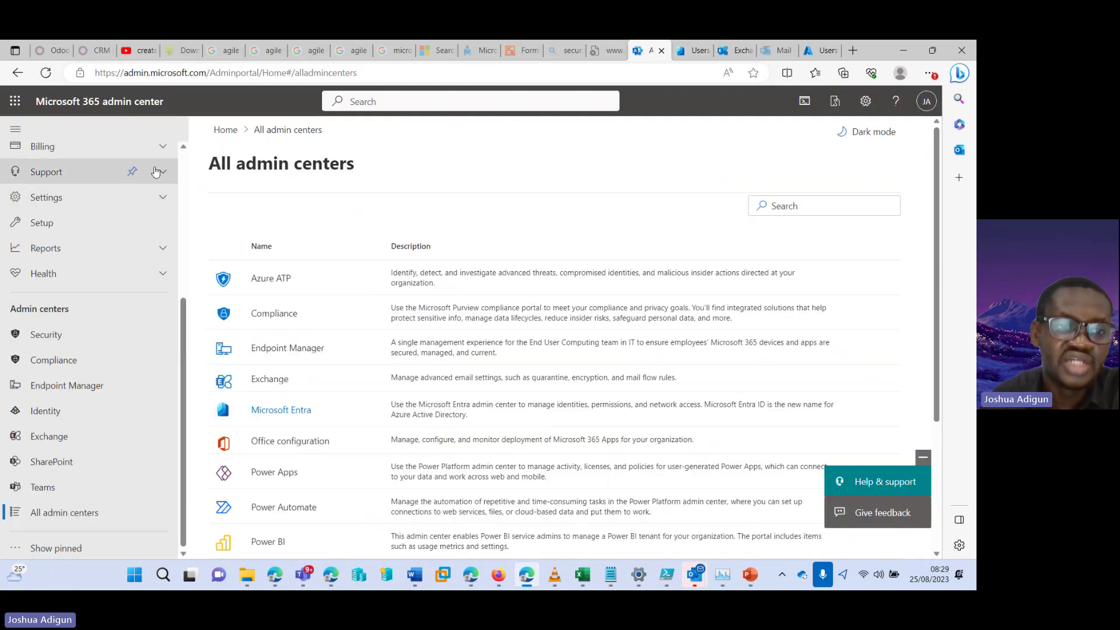
scroll(183, 178, up, 5)
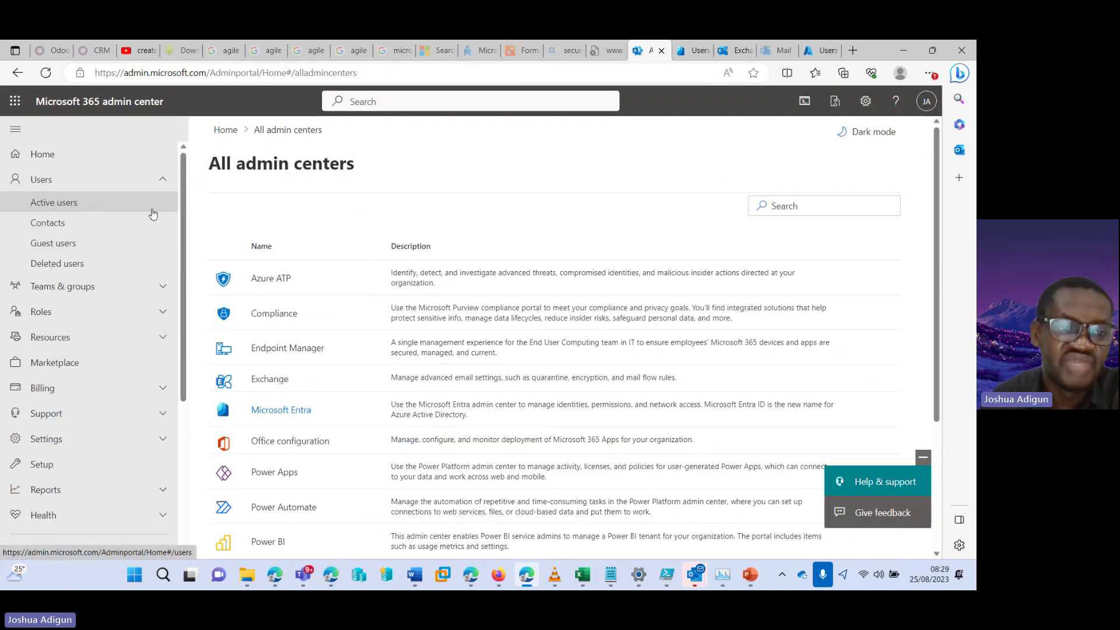
click(53, 203)
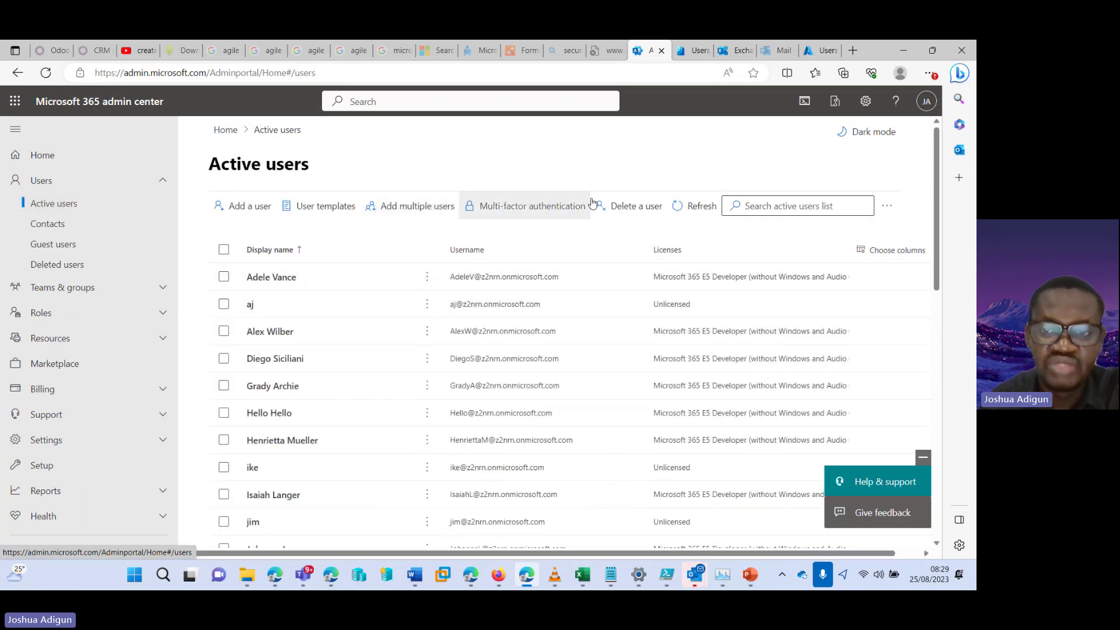
Refresh Active users and scroll to the bottom to check tim tim, tim wa and wa
click(696, 271)
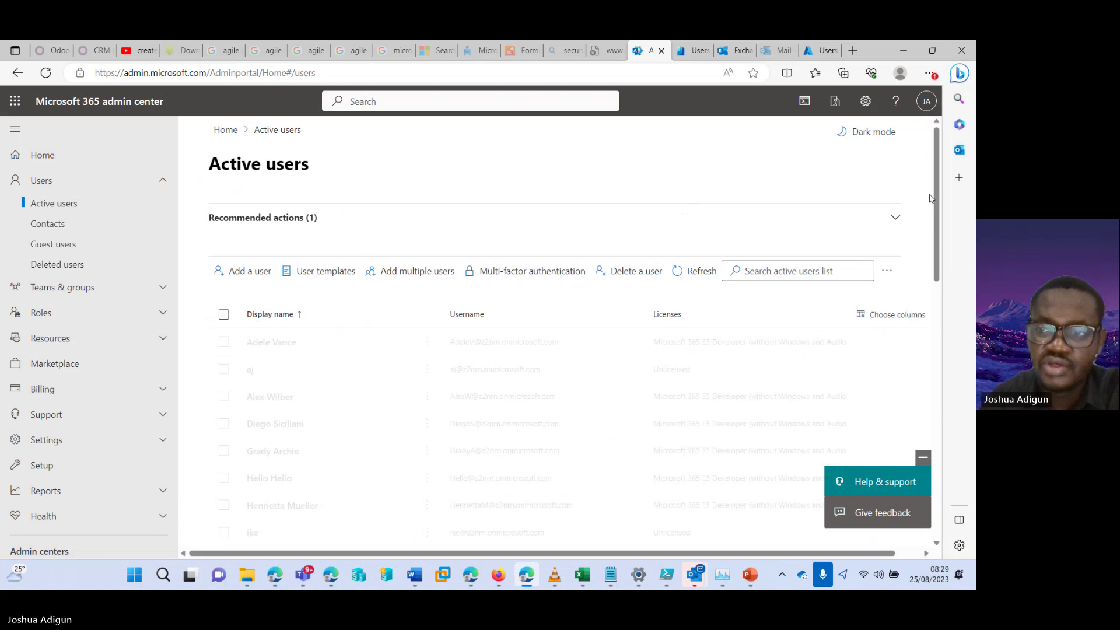
scroll(304, 355, down, 3)
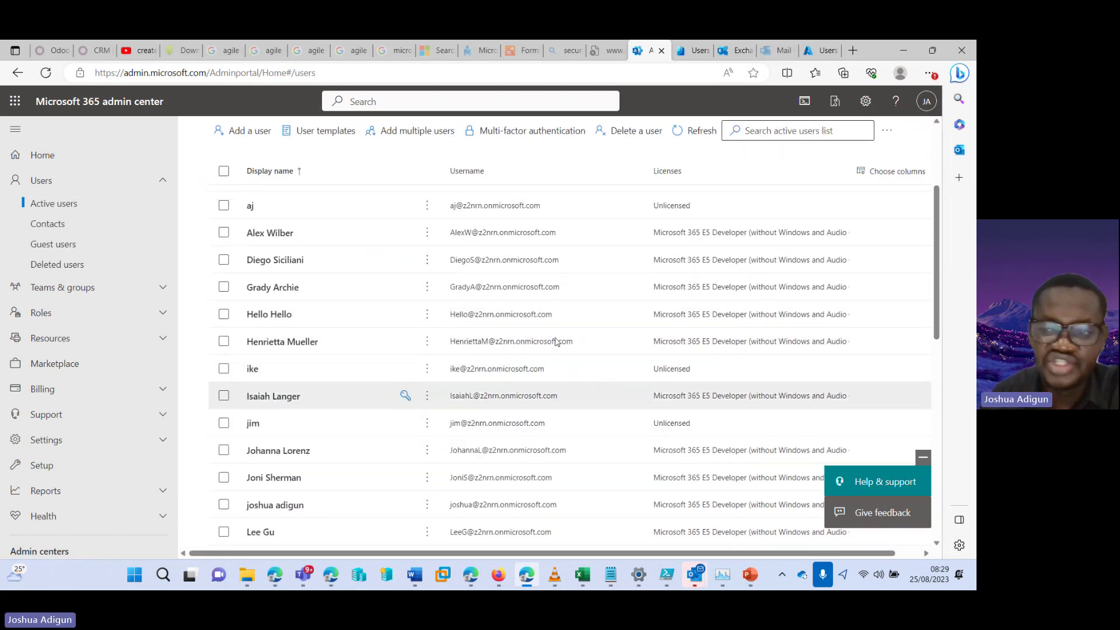
scroll(257, 323, down, 10)
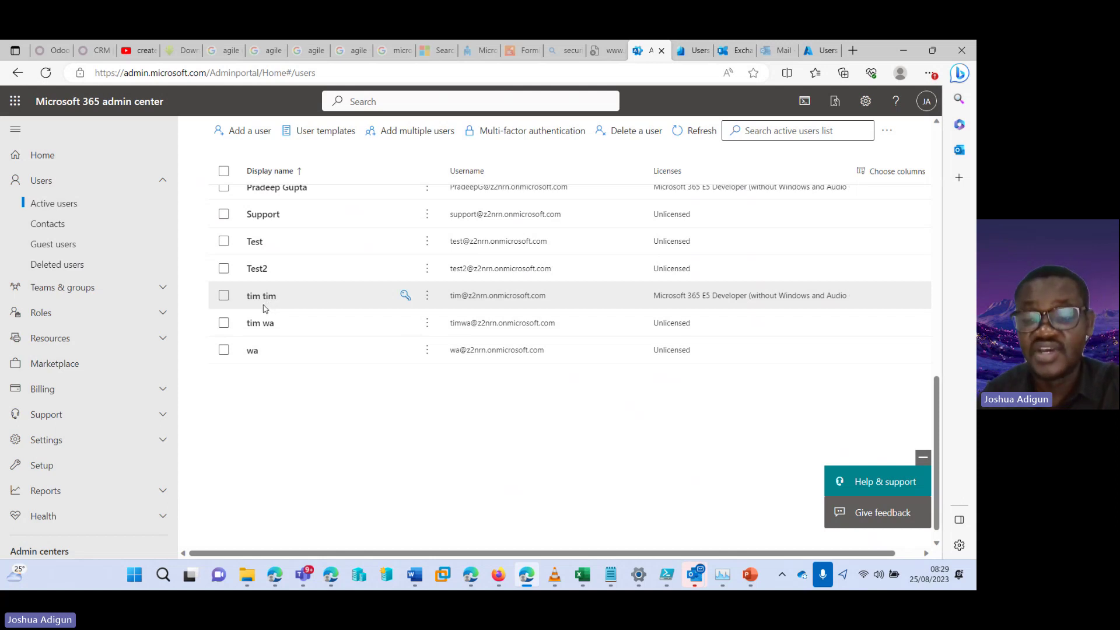
Scroll the EXO.ps1 script in PowerShell ISE to the Create a user commands, lines 40–48
click(667, 578)
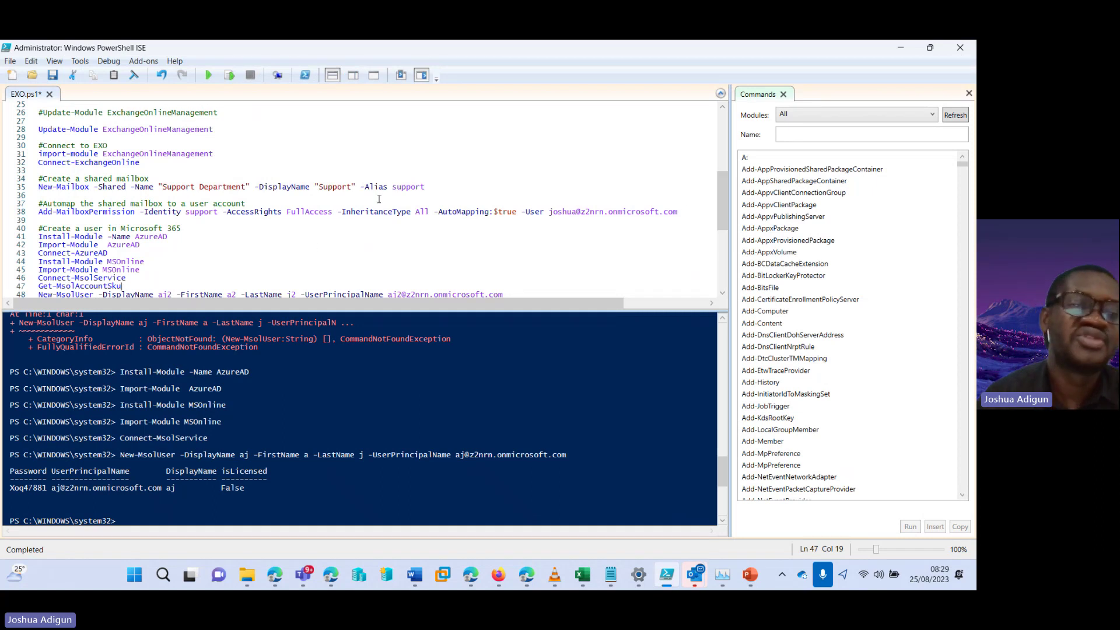
drag(722, 204, 722, 237)
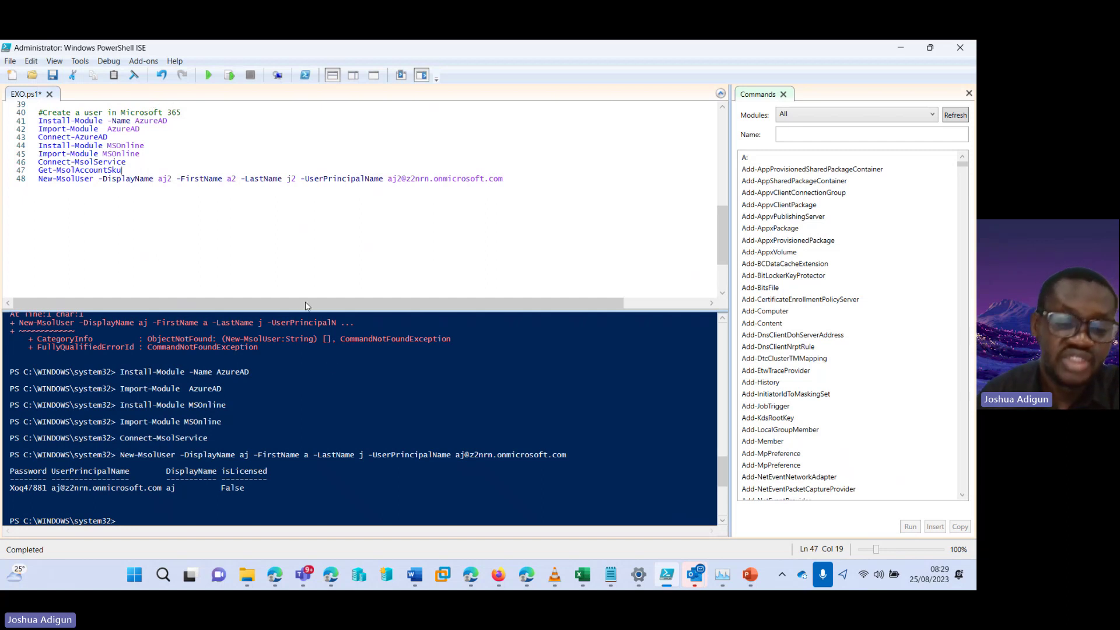
click(275, 574)
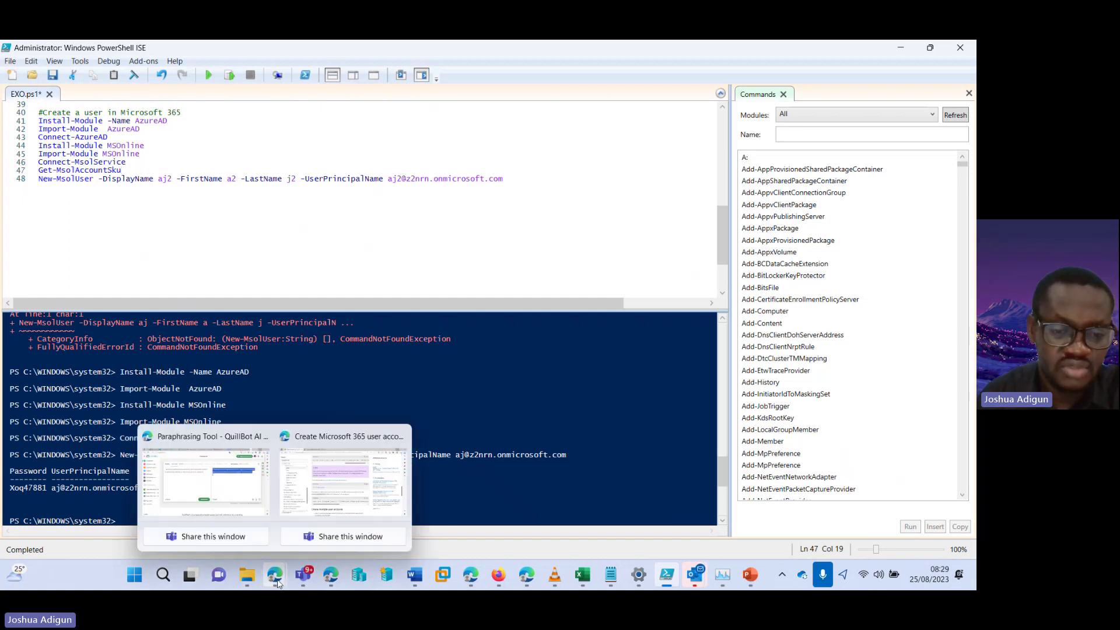
Open the Create Microsoft 365 user accounts with PowerShell article and scroll to its properties table
click(338, 480)
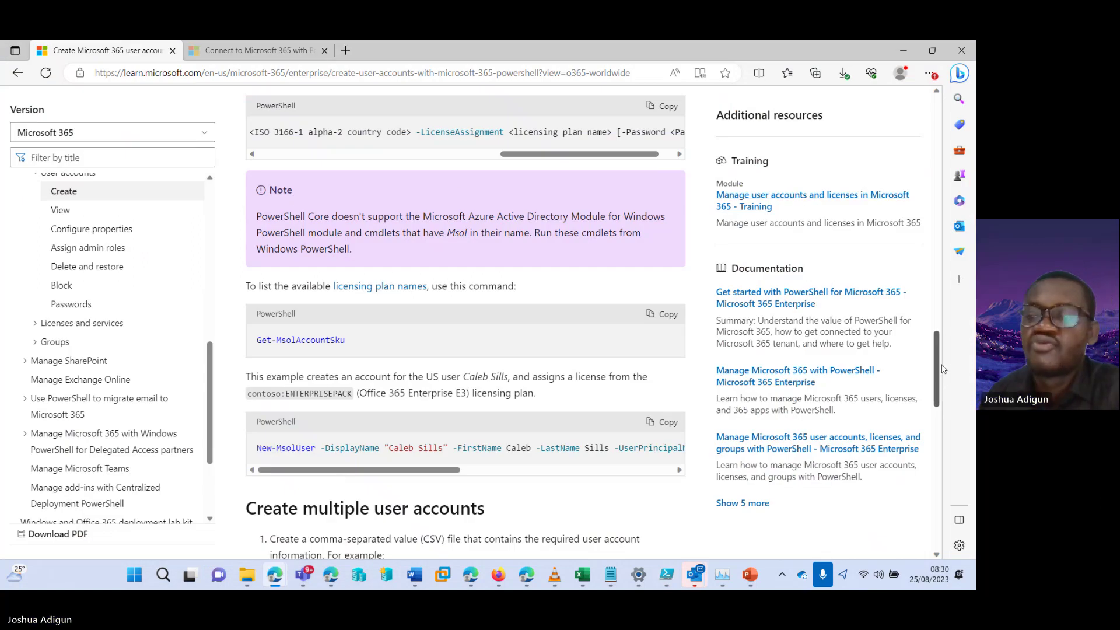
drag(939, 369, 921, 132)
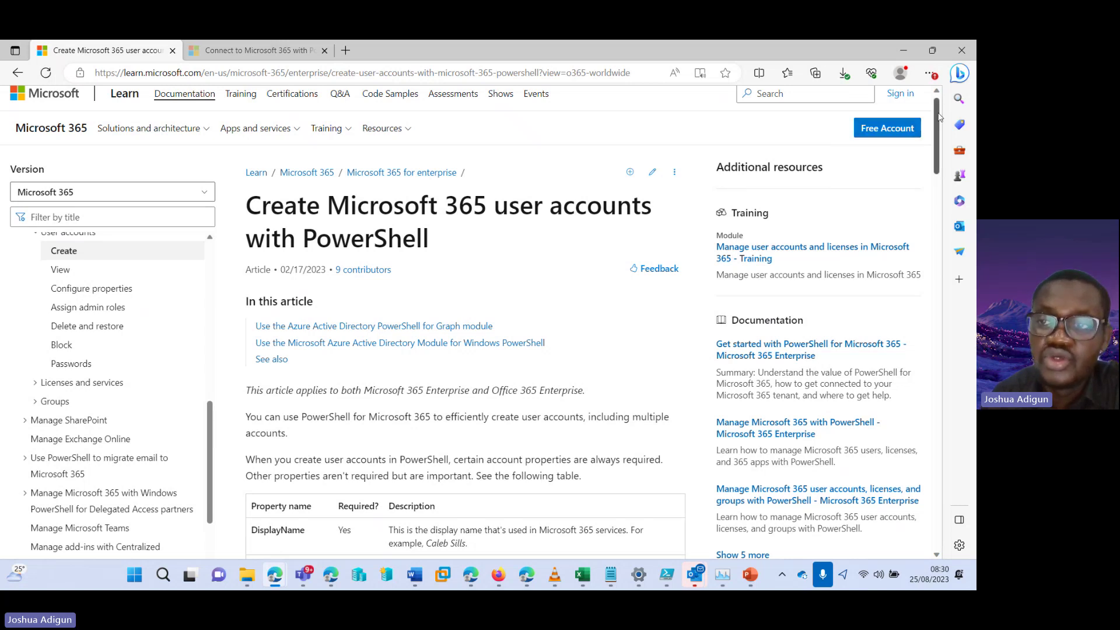
scroll(940, 121, down, 1)
drag(941, 121, 937, 235)
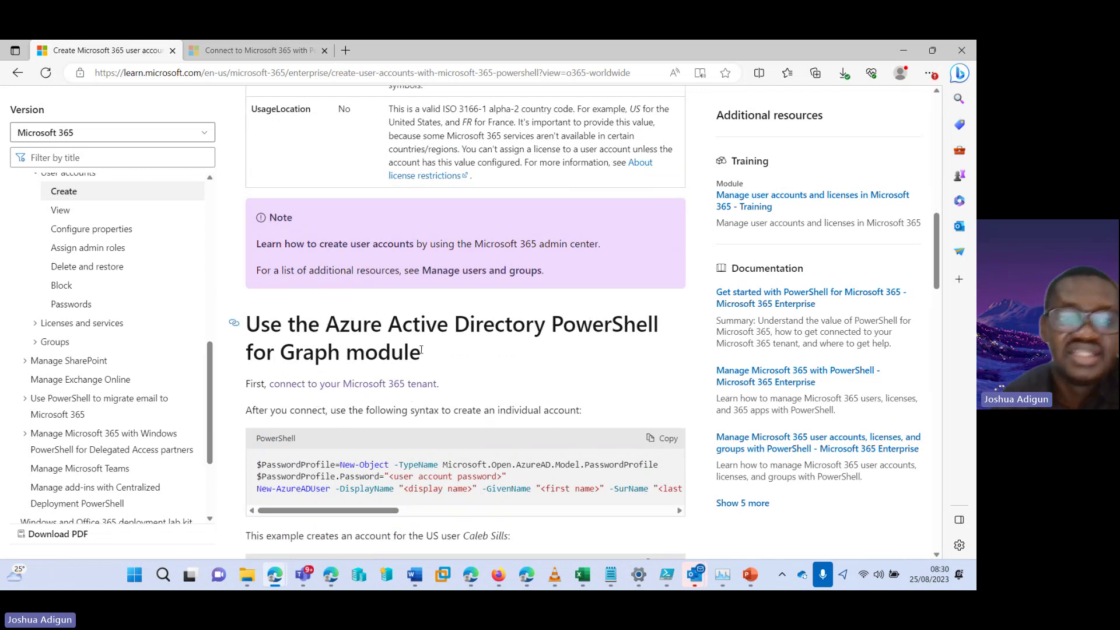
Switch to the Connect to Microsoft 365 with PowerShell article and scroll to Step 1 and Step 2
click(265, 56)
drag(937, 131, 916, 262)
scroll(356, 383, down, 3)
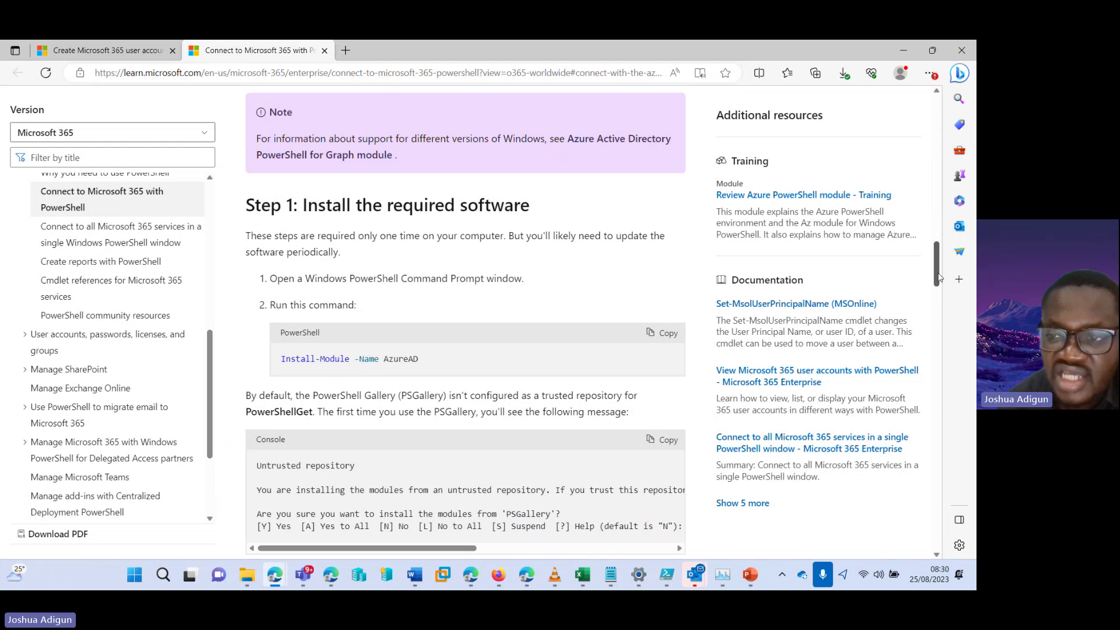
drag(937, 269, 938, 294)
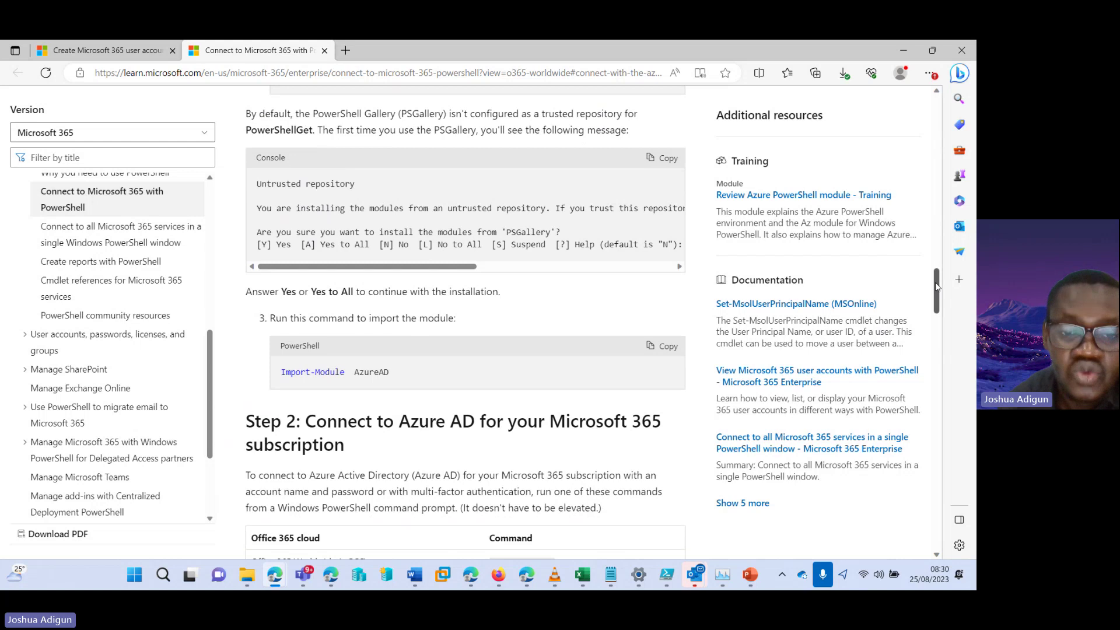
scroll(935, 286, down, 1)
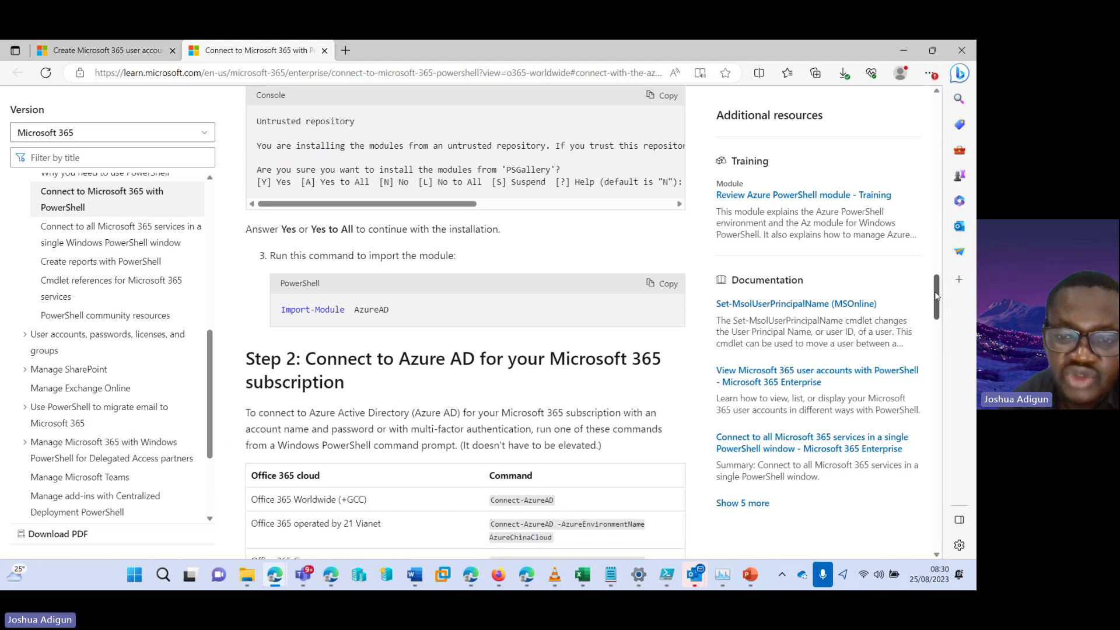
scroll(936, 296, down, 3)
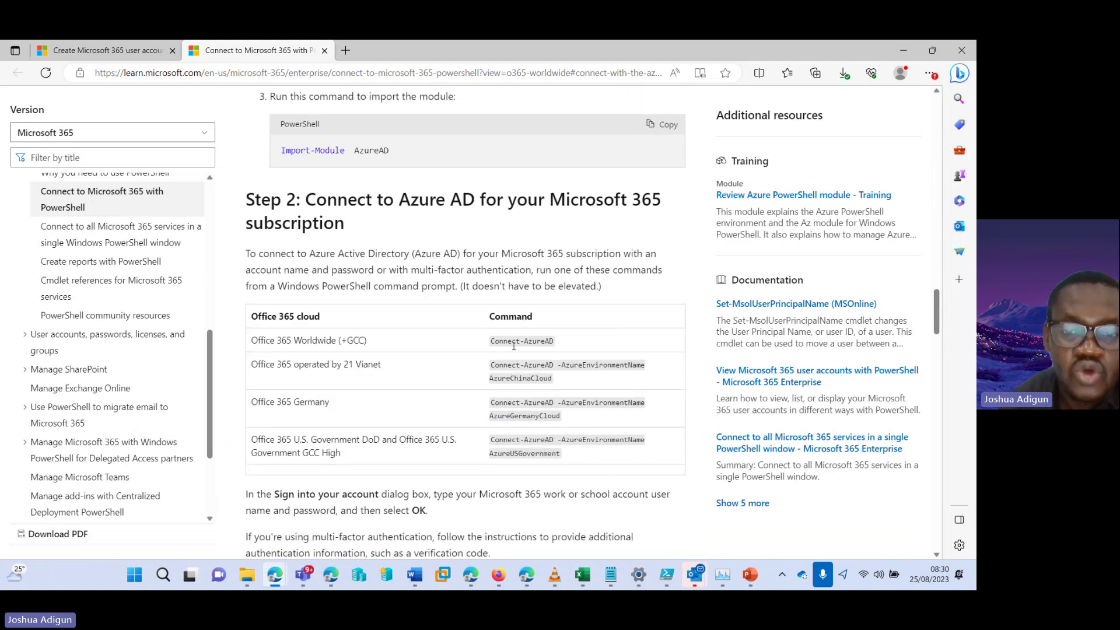
Highlight the Connect-AzureAD, Install-Module MSOnline and Import-Module MSOnline commands
drag(490, 341, 555, 344)
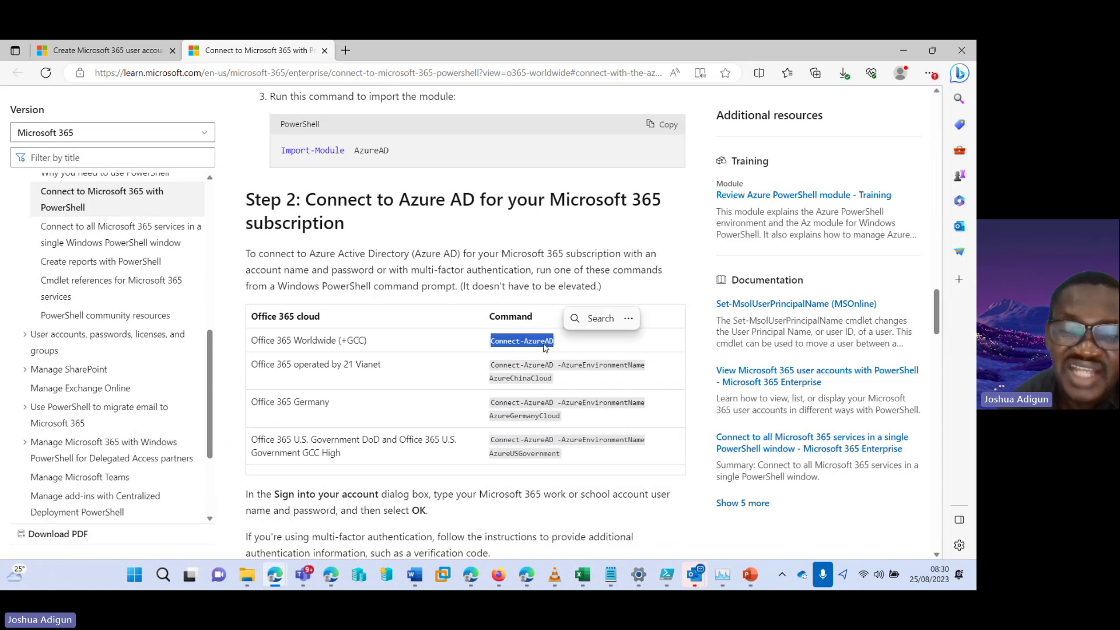
drag(937, 307, 935, 371)
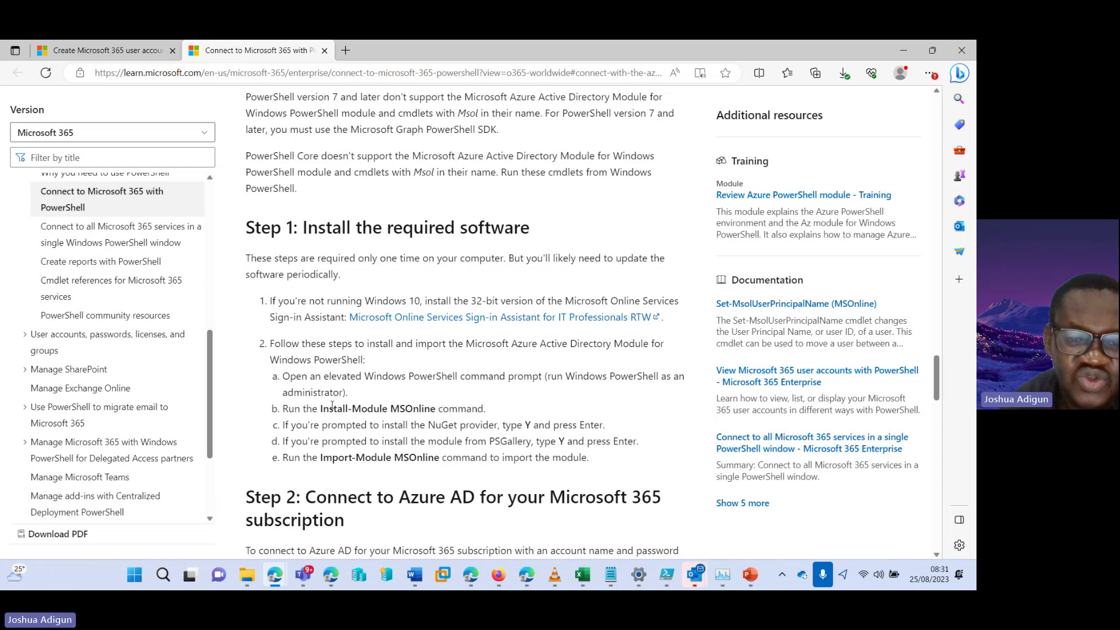
drag(320, 410, 437, 405)
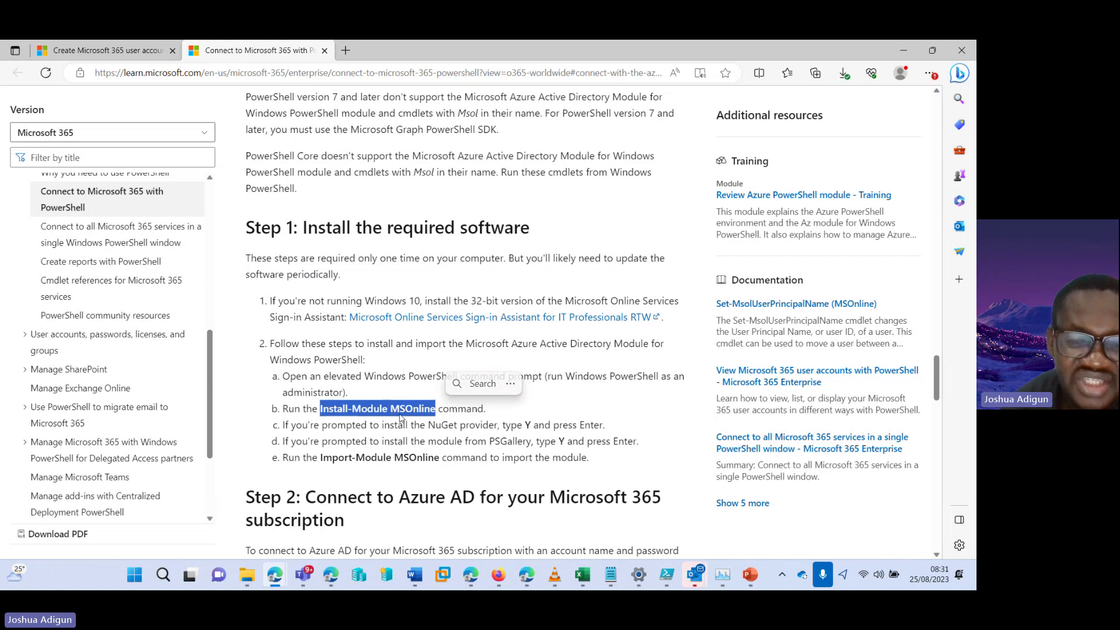
click(378, 411)
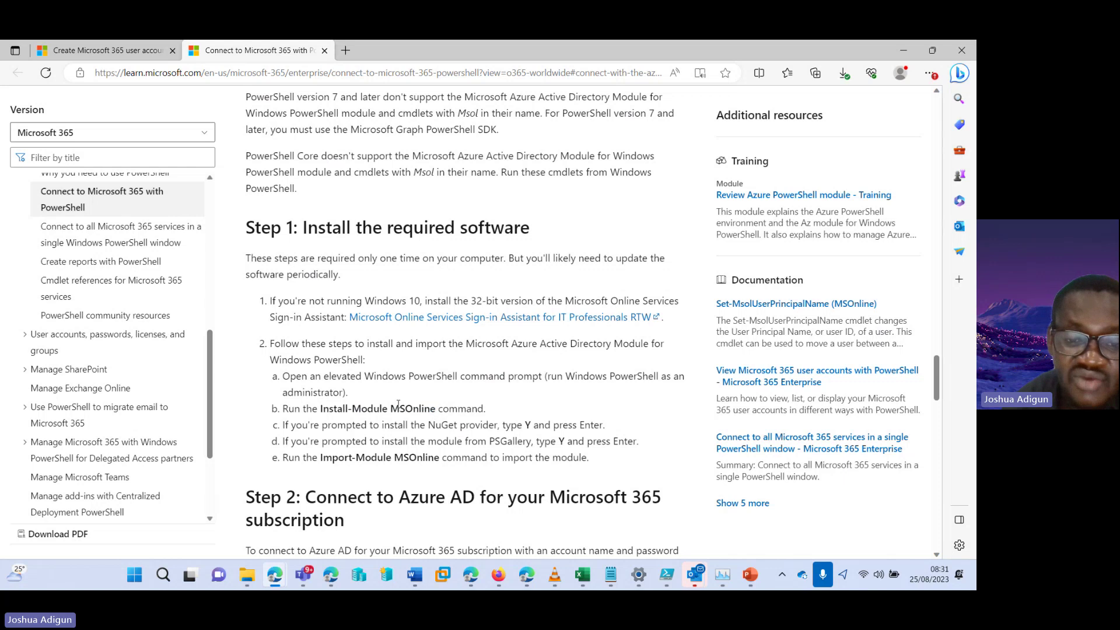
drag(322, 411, 376, 409)
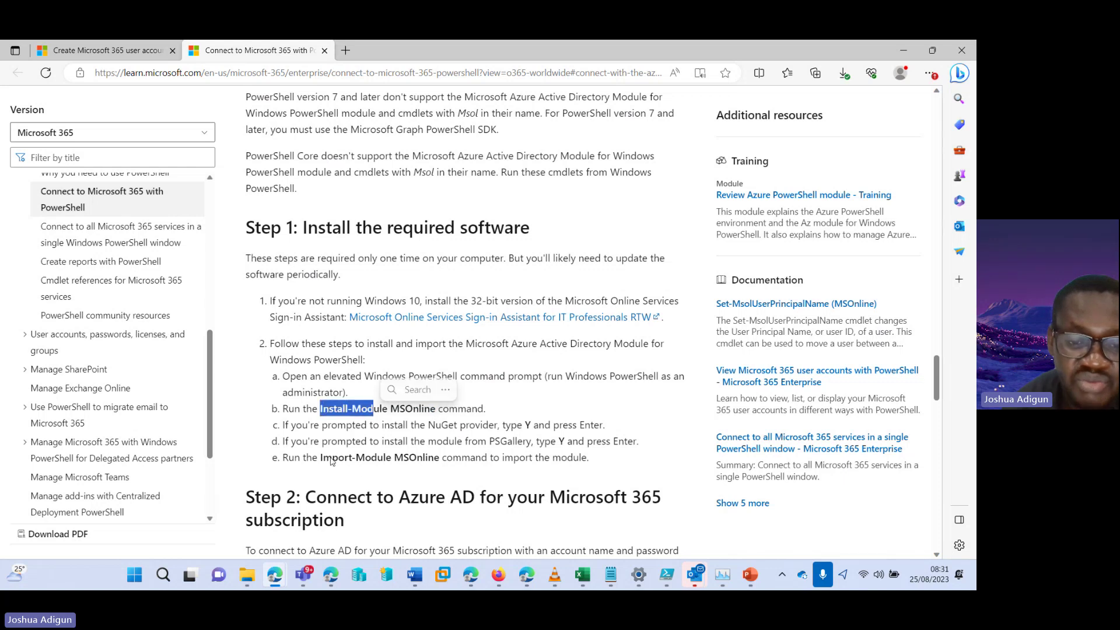
drag(322, 459, 442, 455)
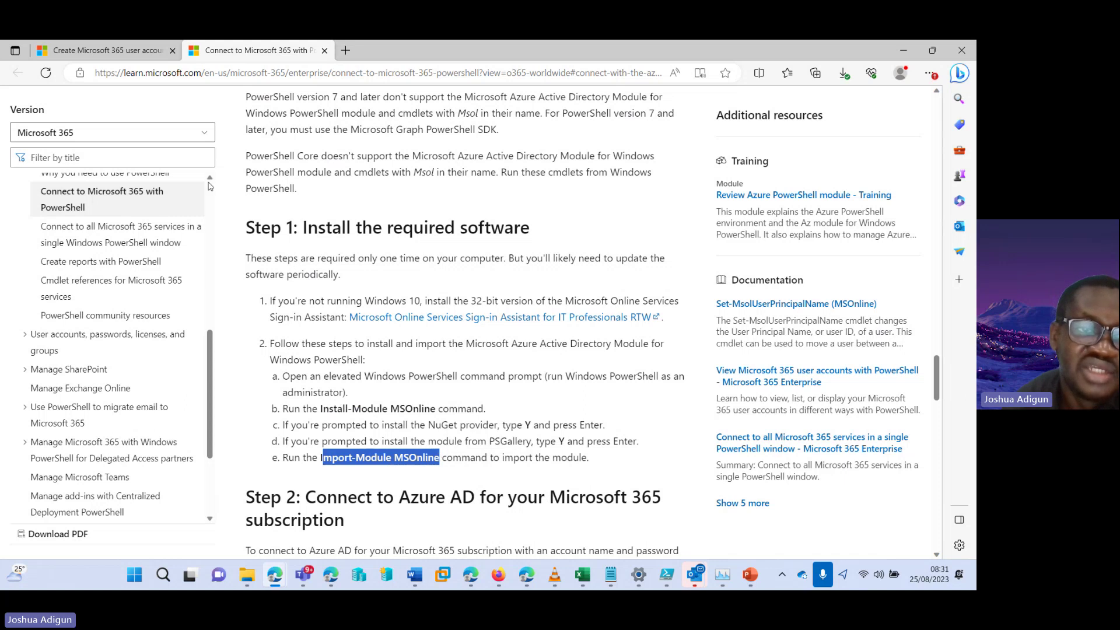
Return to the user accounts article, select the New-MsolUser syntax, and scroll to Create multiple user accounts
click(113, 51)
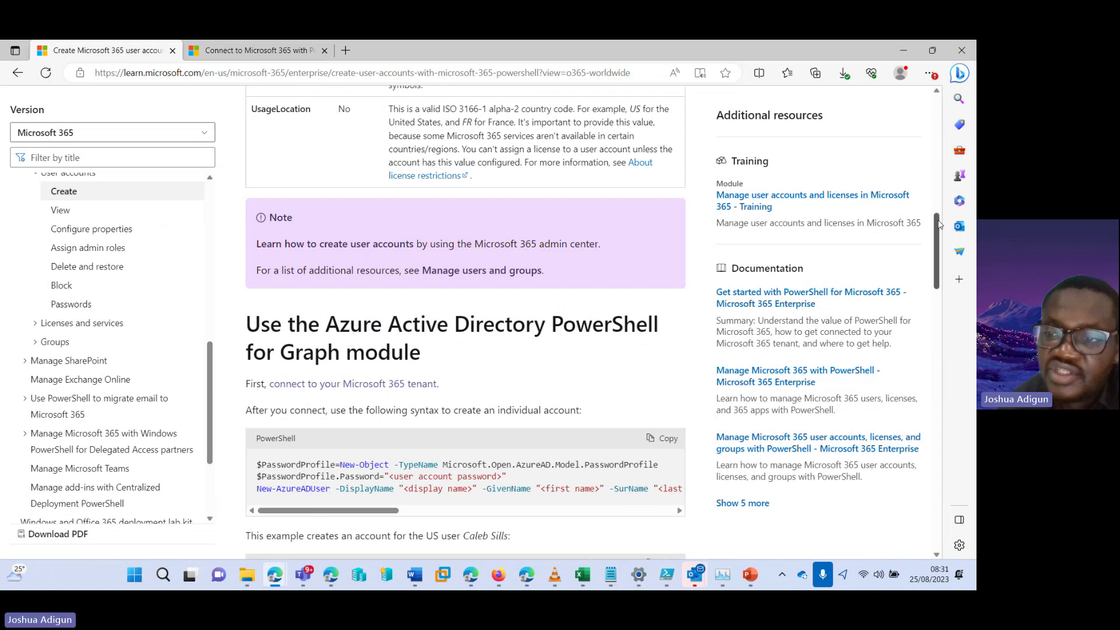
drag(939, 226, 940, 265)
scroll(601, 378, down, 5)
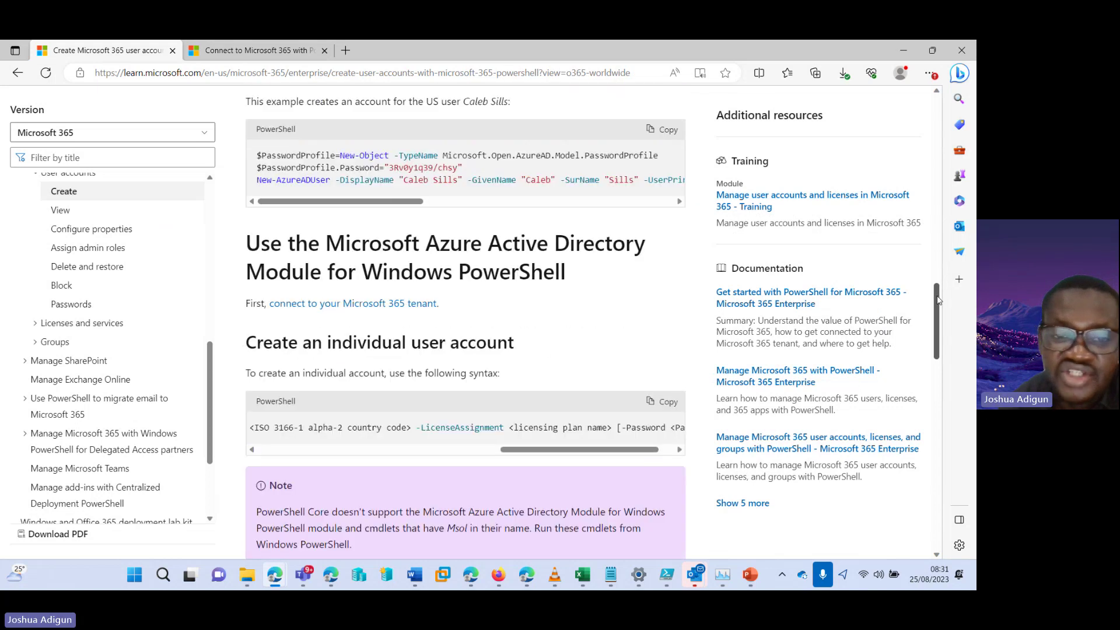
drag(511, 374, 259, 374)
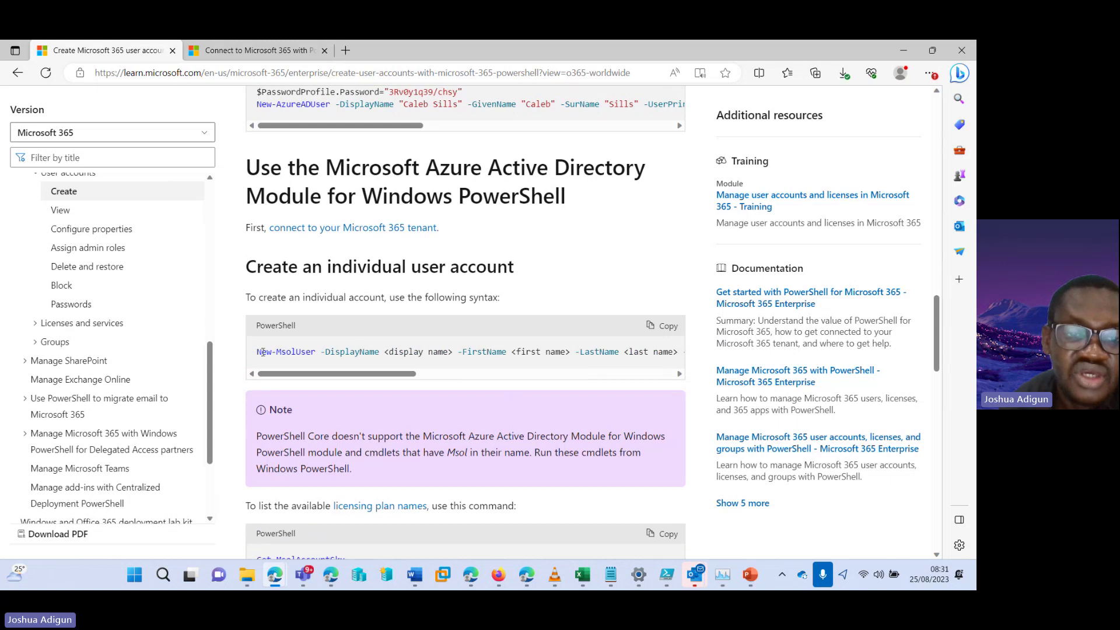
drag(257, 352, 421, 353)
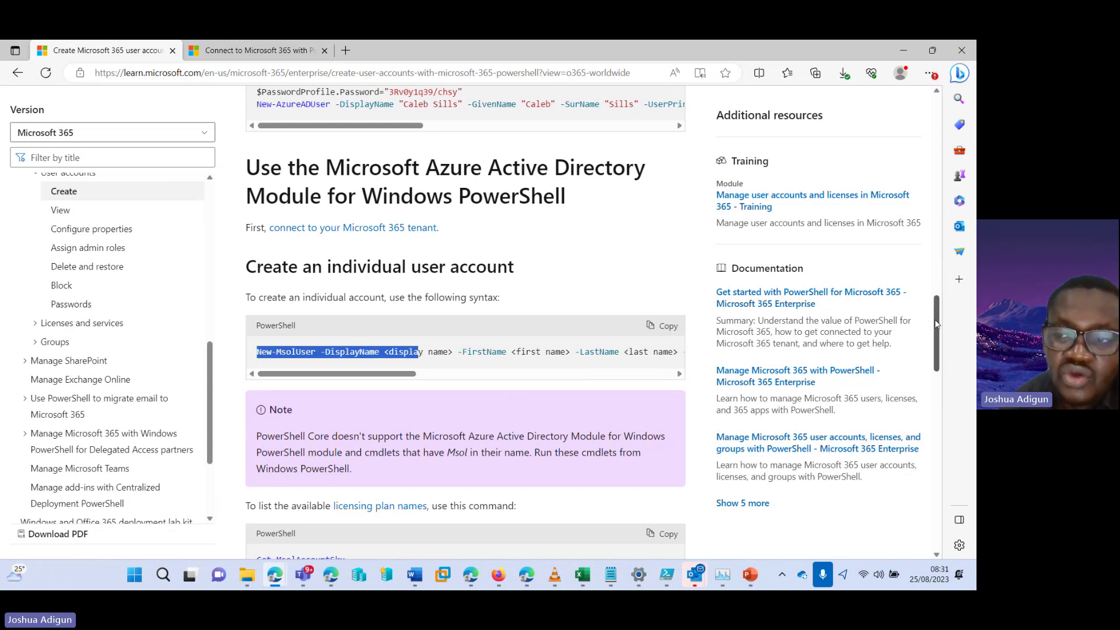
drag(935, 323, 936, 371)
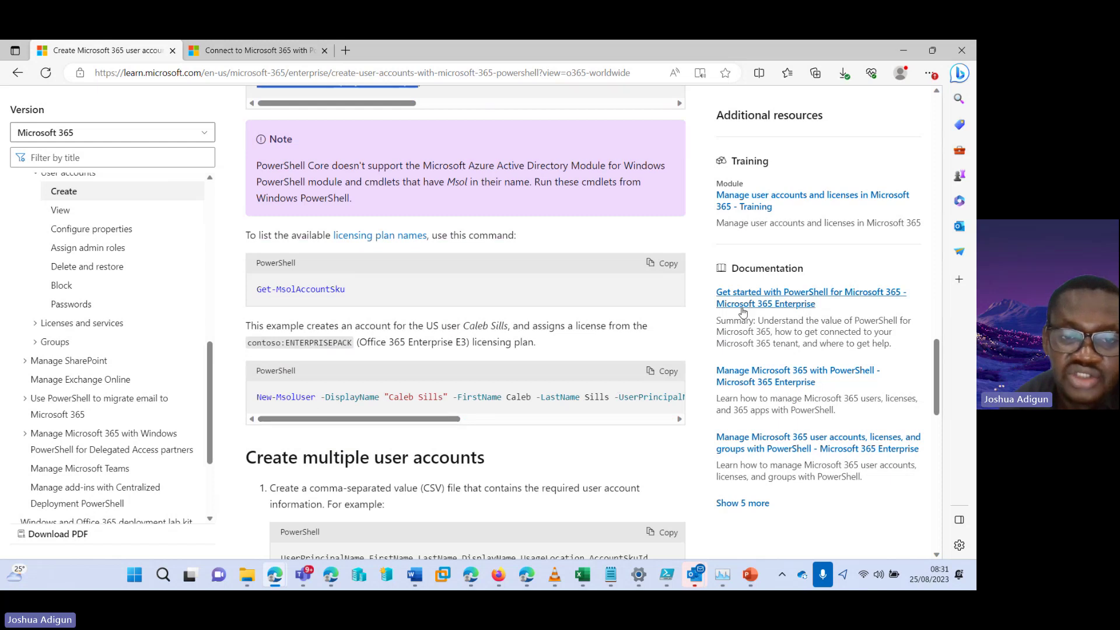
drag(937, 353, 937, 395)
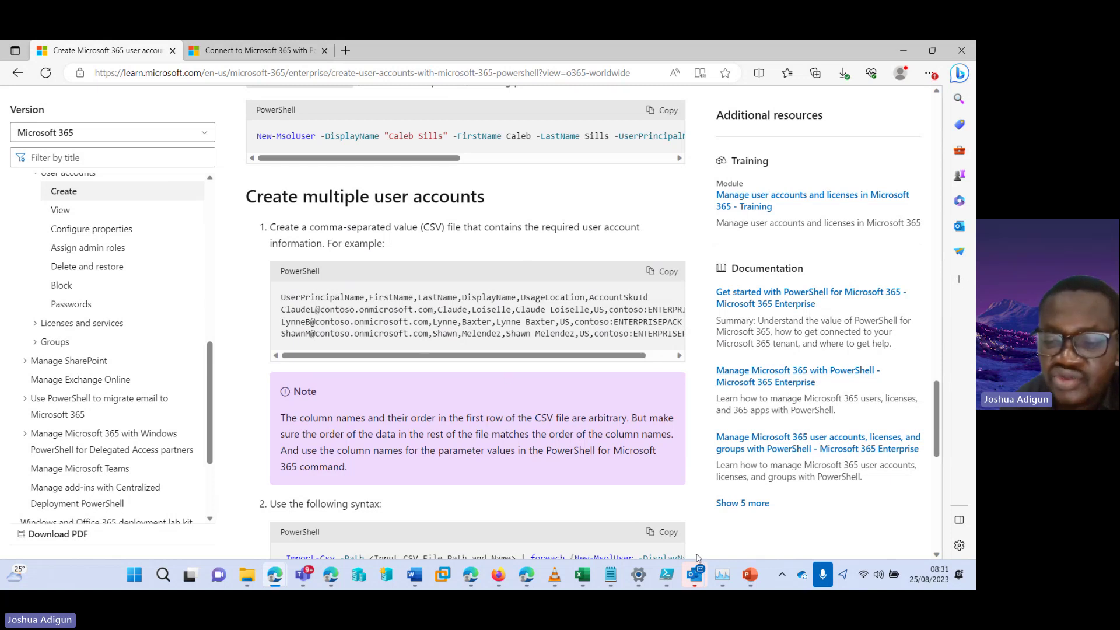
Review the script's Install-Module MSOnline, Connect-MsolService and Get-MsolAccountSku lines in PowerShell ISE
click(662, 581)
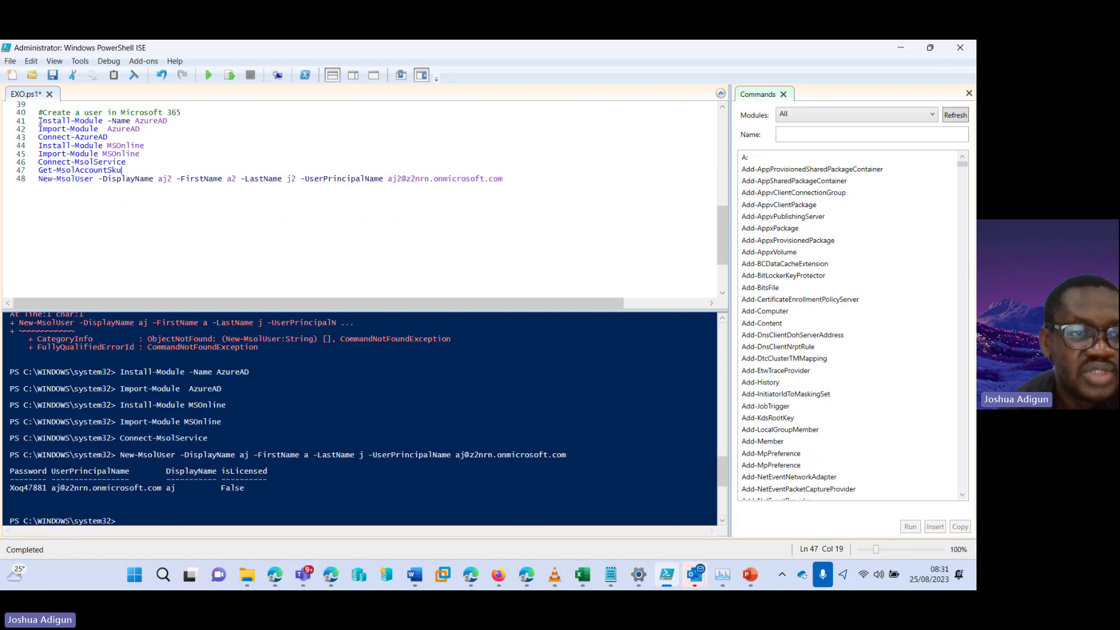
drag(39, 121, 158, 145)
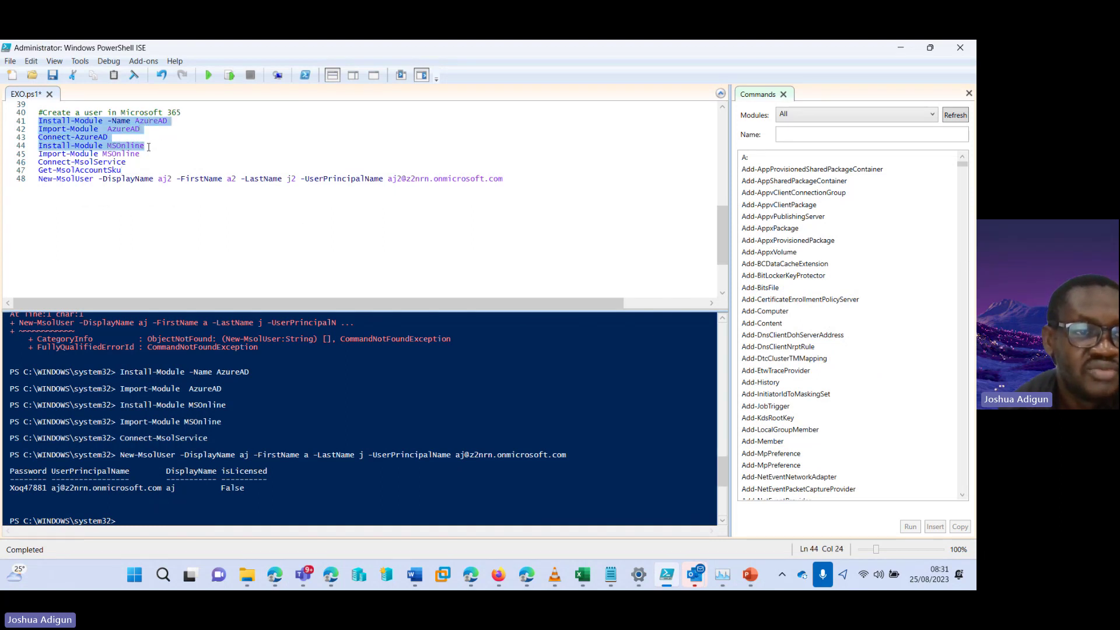
click(53, 121)
drag(72, 137, 109, 153)
click(127, 162)
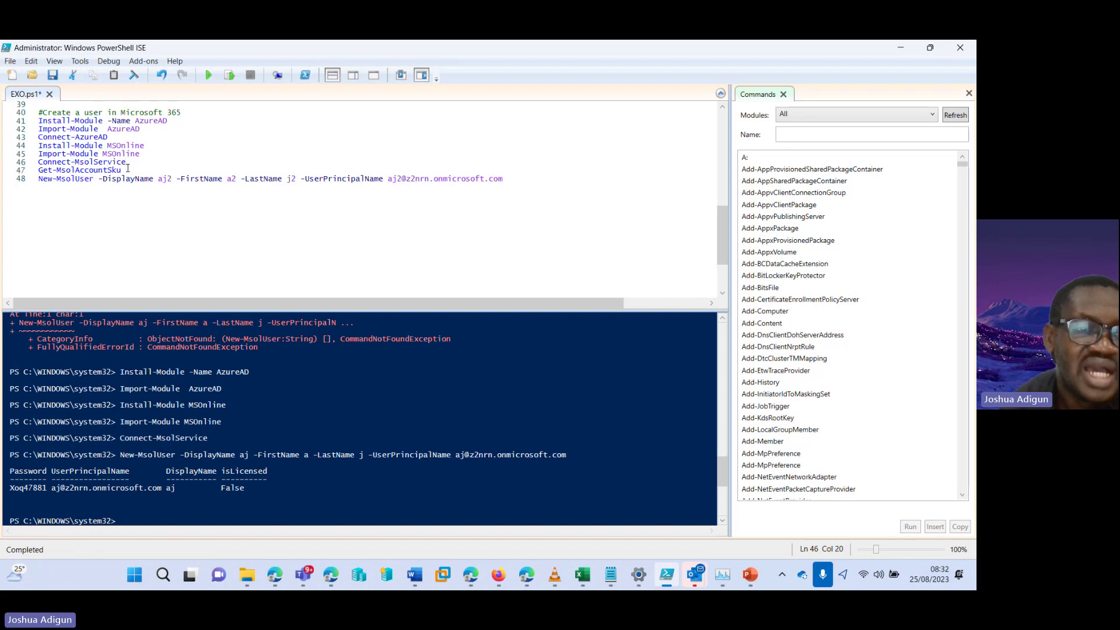
click(127, 169)
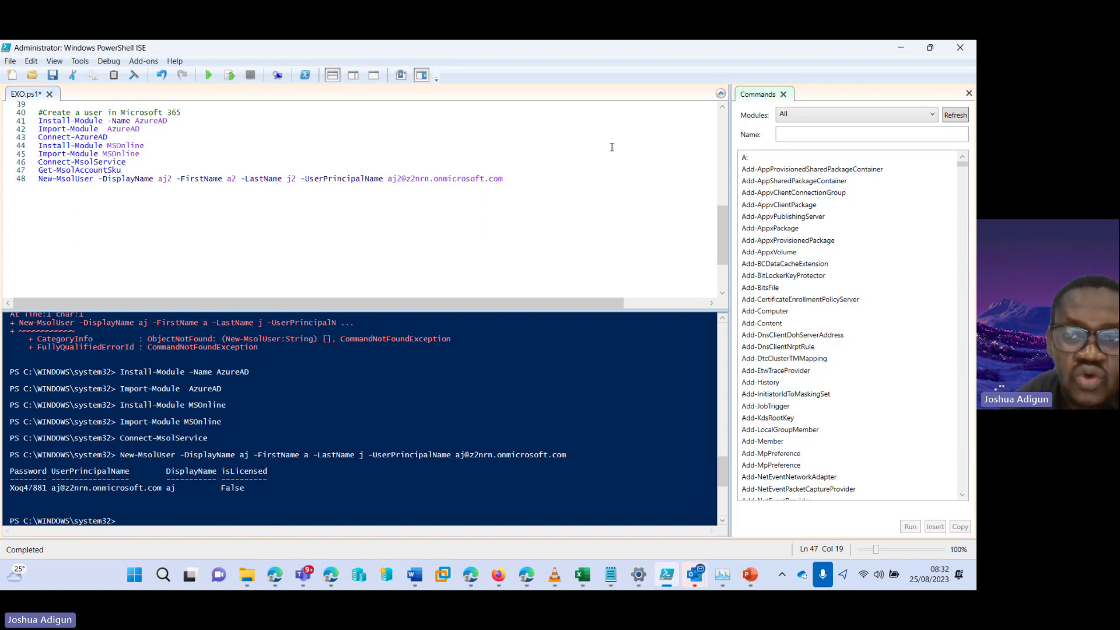
mouse_move(723, 240)
mouse_down()
mouse_move(719, 142)
mouse_move(715, 236)
mouse_up()
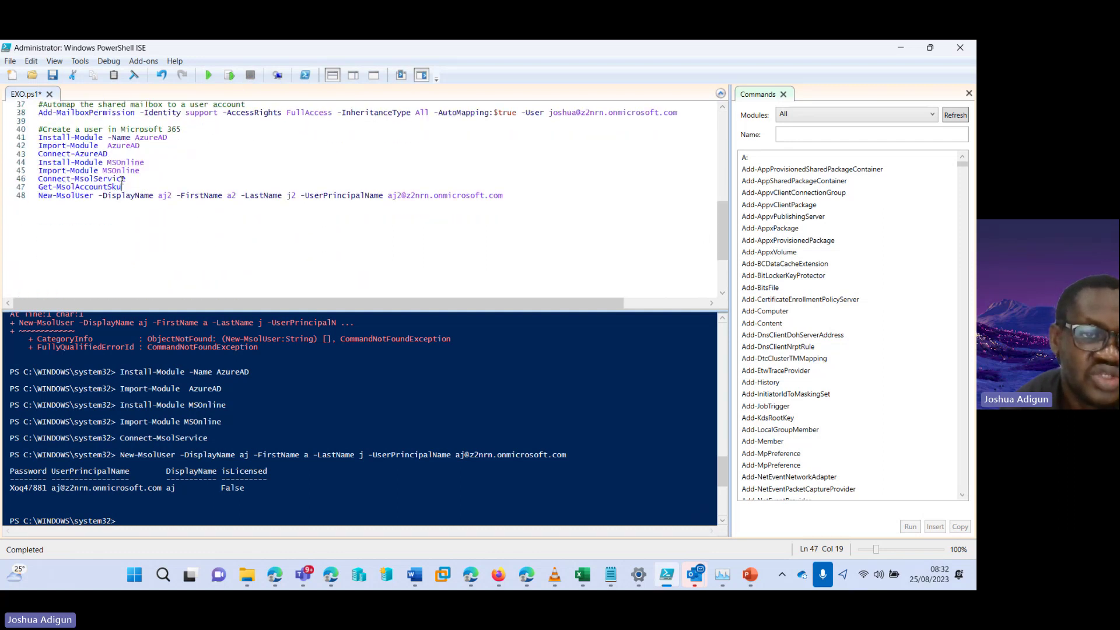
Run Get-MsolAccountSku and mark the DEVELOPERPACK_E5 plan row in the output
click(229, 76)
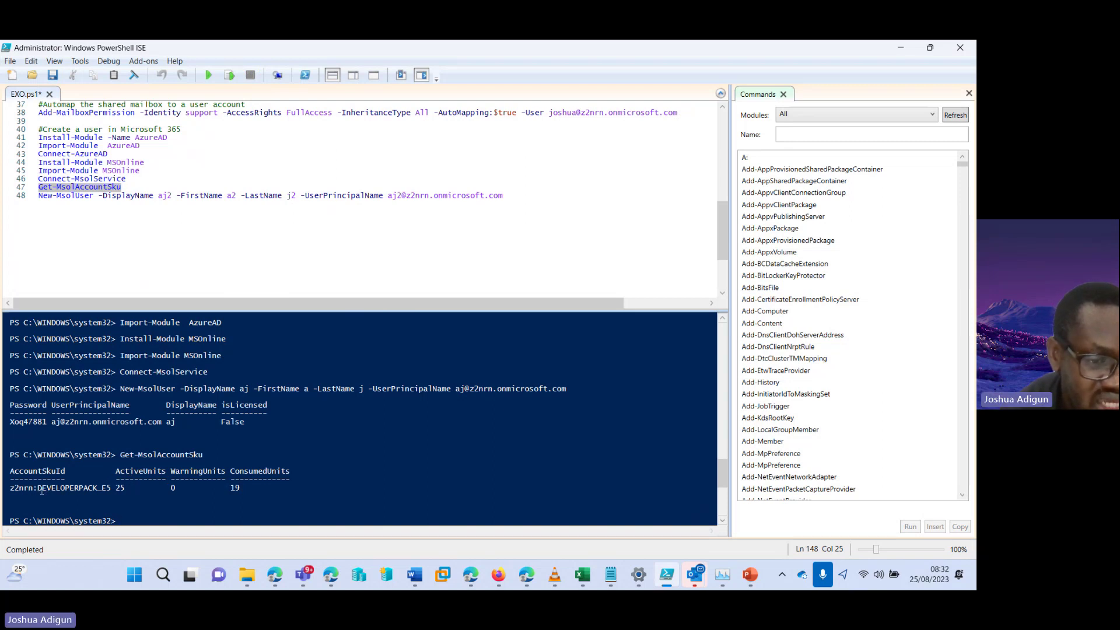
drag(39, 487, 114, 488)
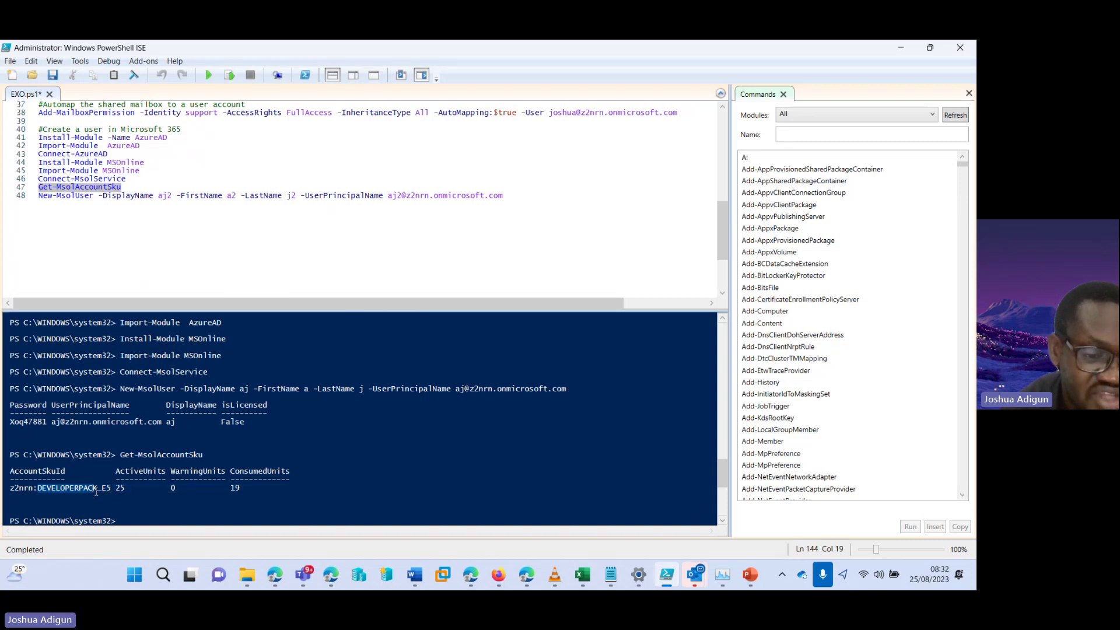
click(104, 485)
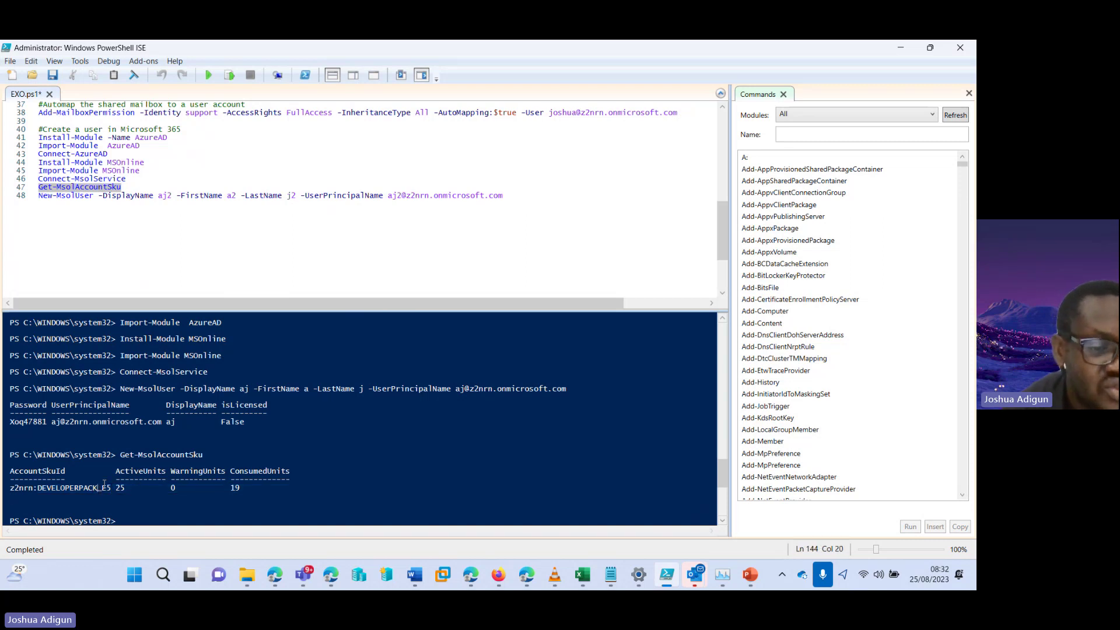
drag(246, 489, 41, 489)
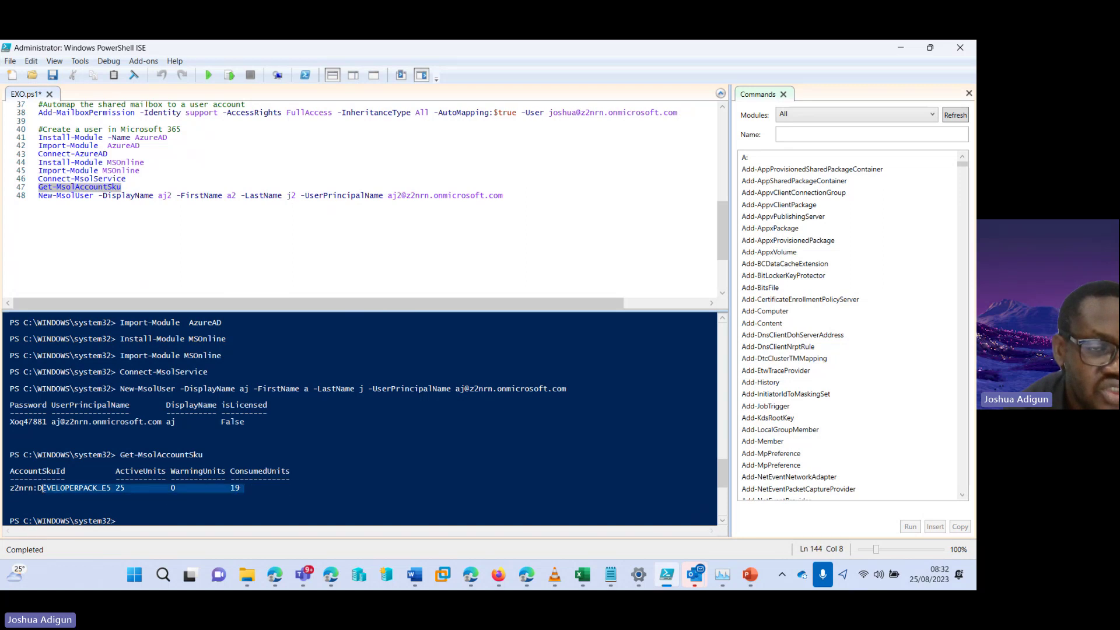
Review line 48's New-MsolUser parameters for aj2: command name, first name and user principal name
click(65, 198)
drag(162, 196, 261, 191)
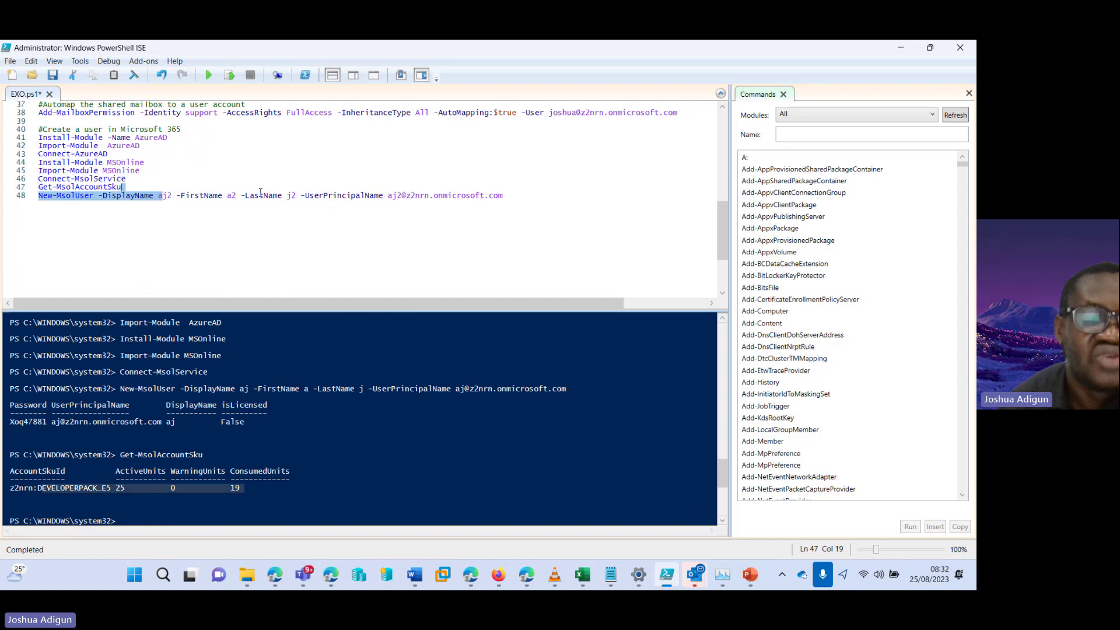
drag(163, 196, 461, 196)
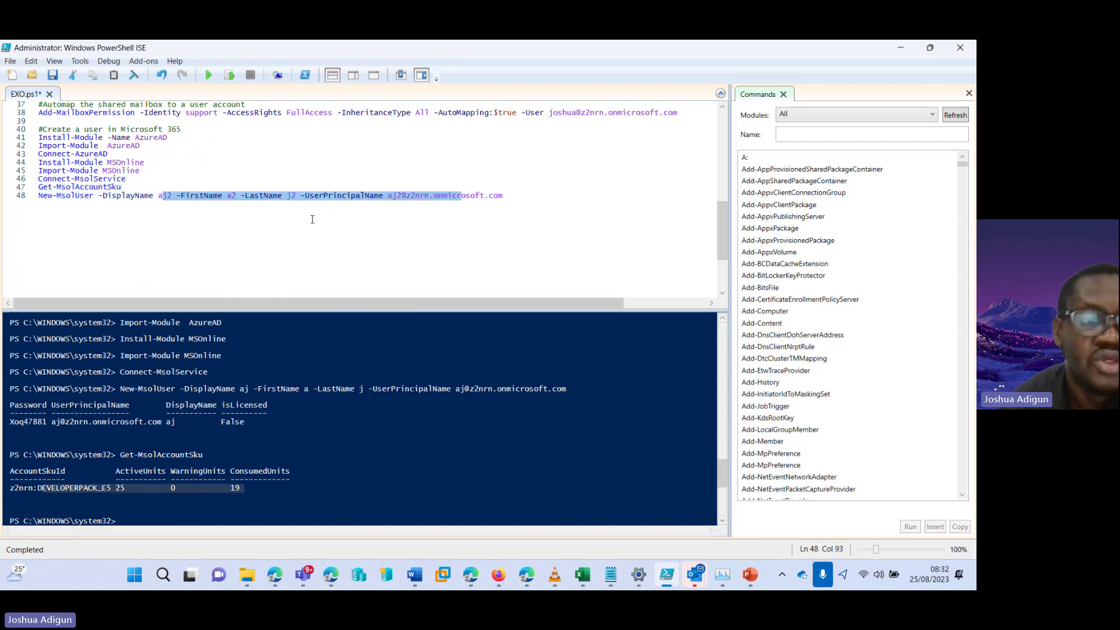
drag(38, 196, 97, 198)
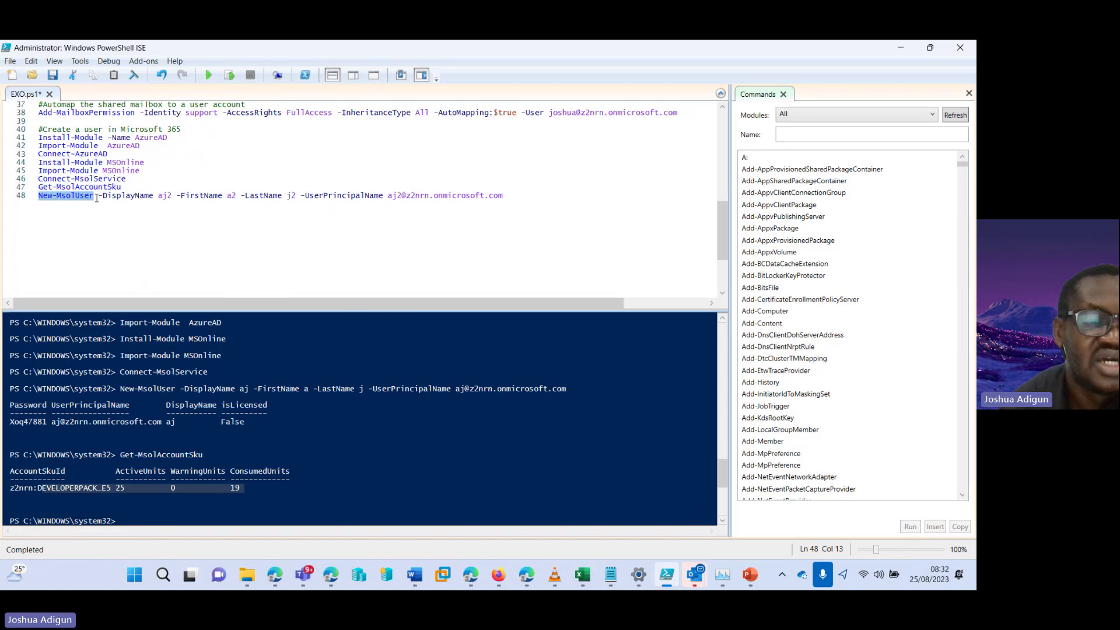
click(108, 197)
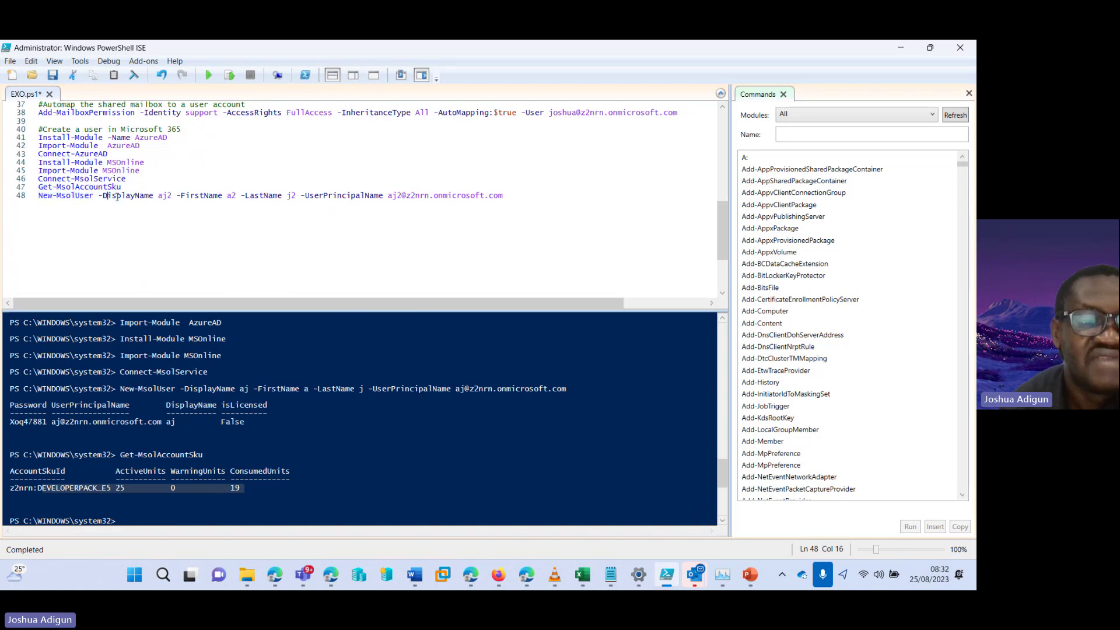
drag(225, 196, 297, 197)
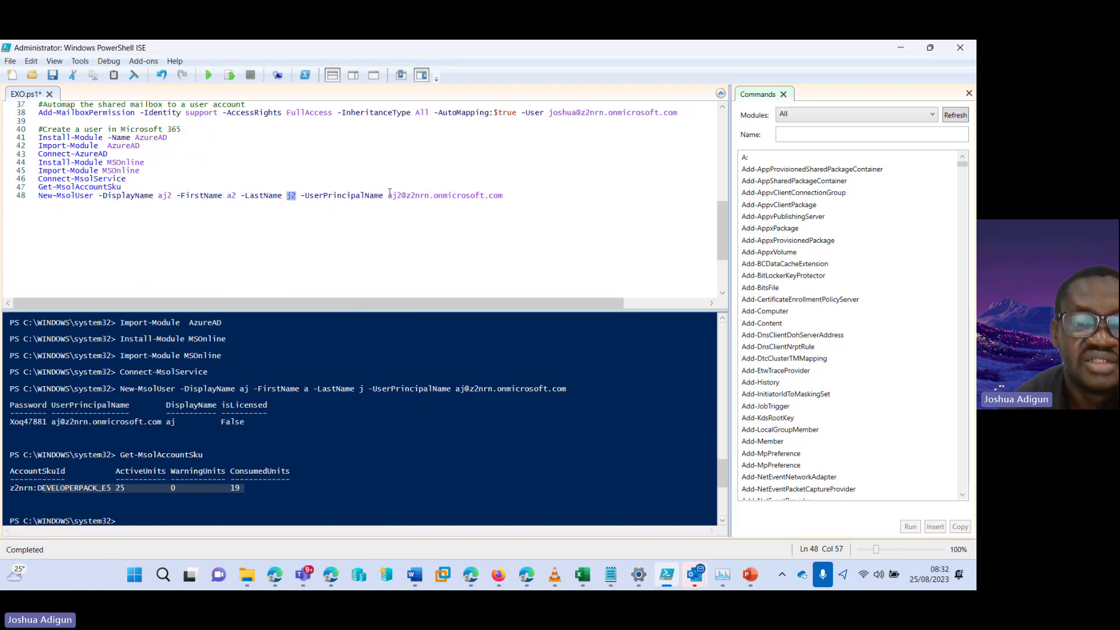
drag(387, 197, 503, 199)
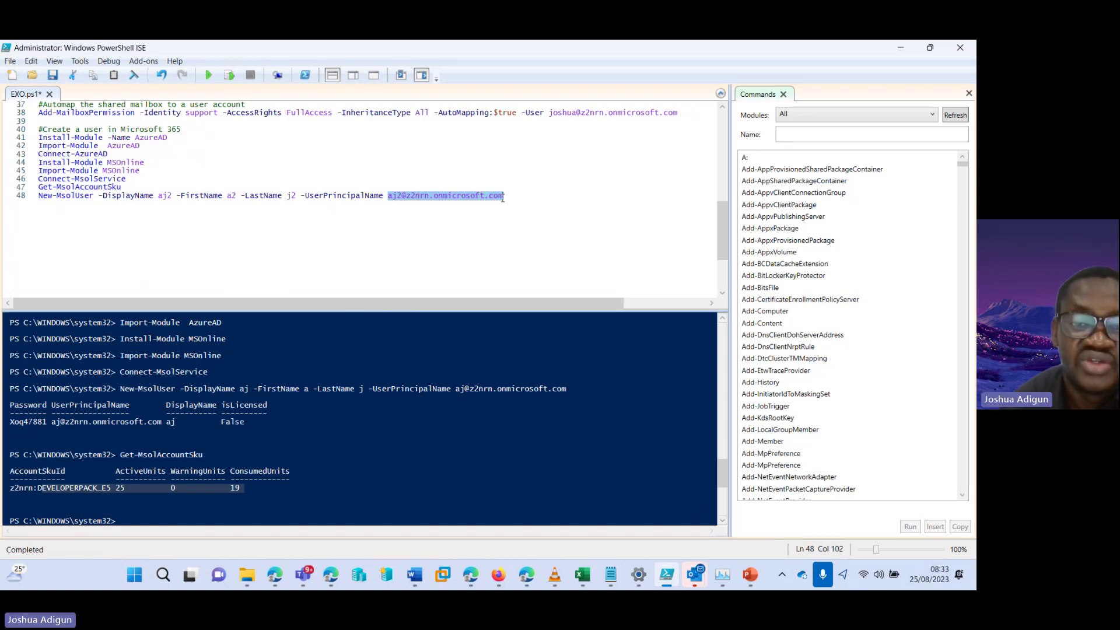
click(513, 193)
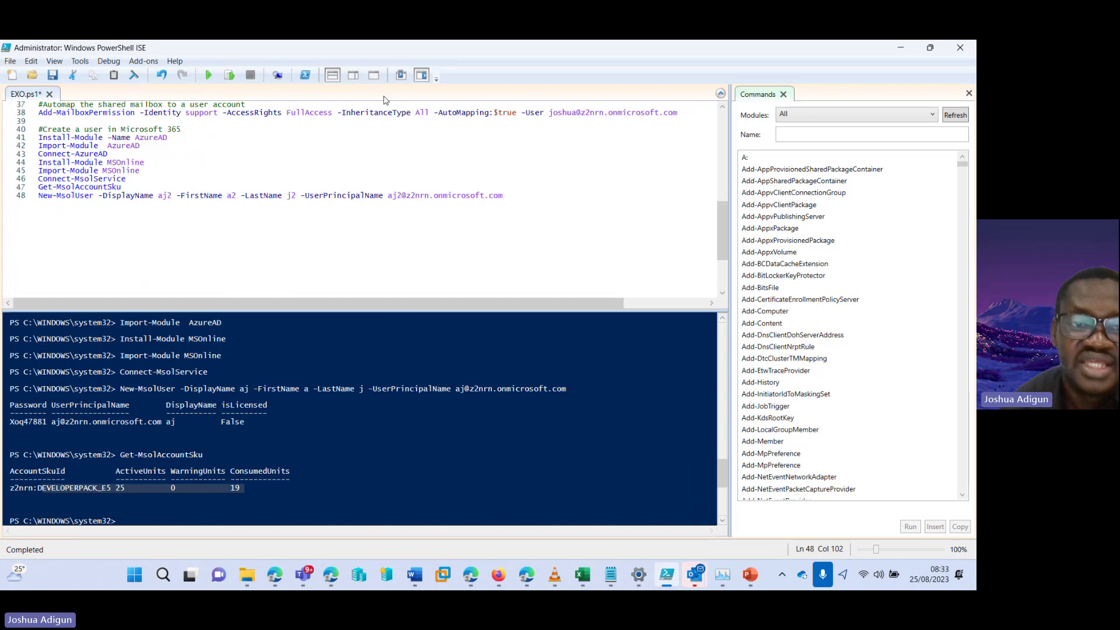
Run line 48's New-MsolUser for aj2 and confirm the output shows isLicensed False
click(230, 76)
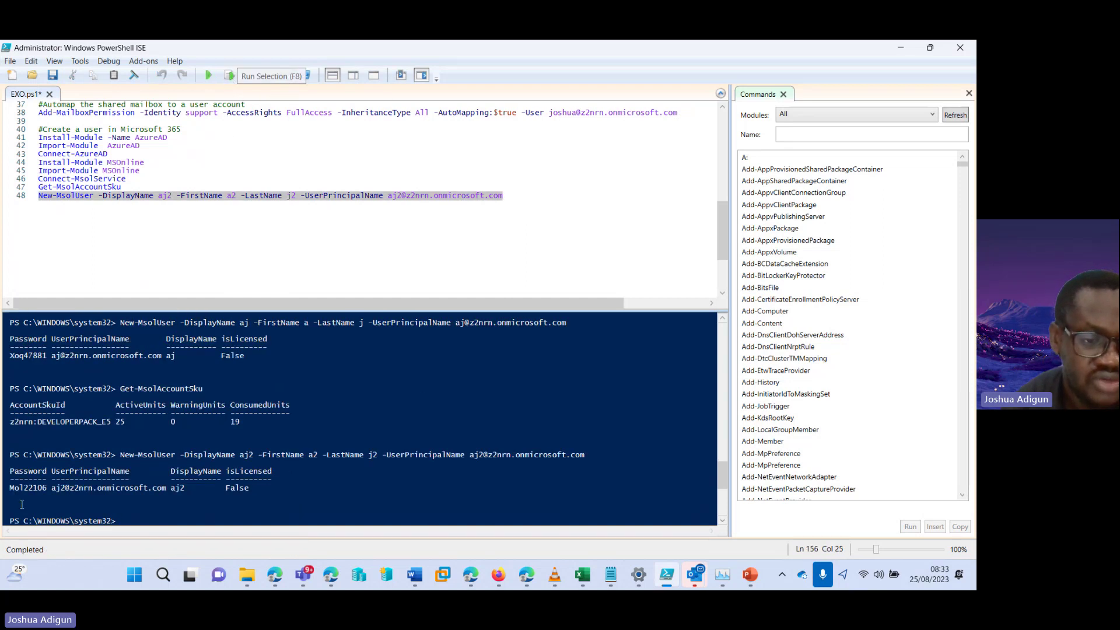
drag(196, 487, 103, 489)
drag(225, 488, 255, 488)
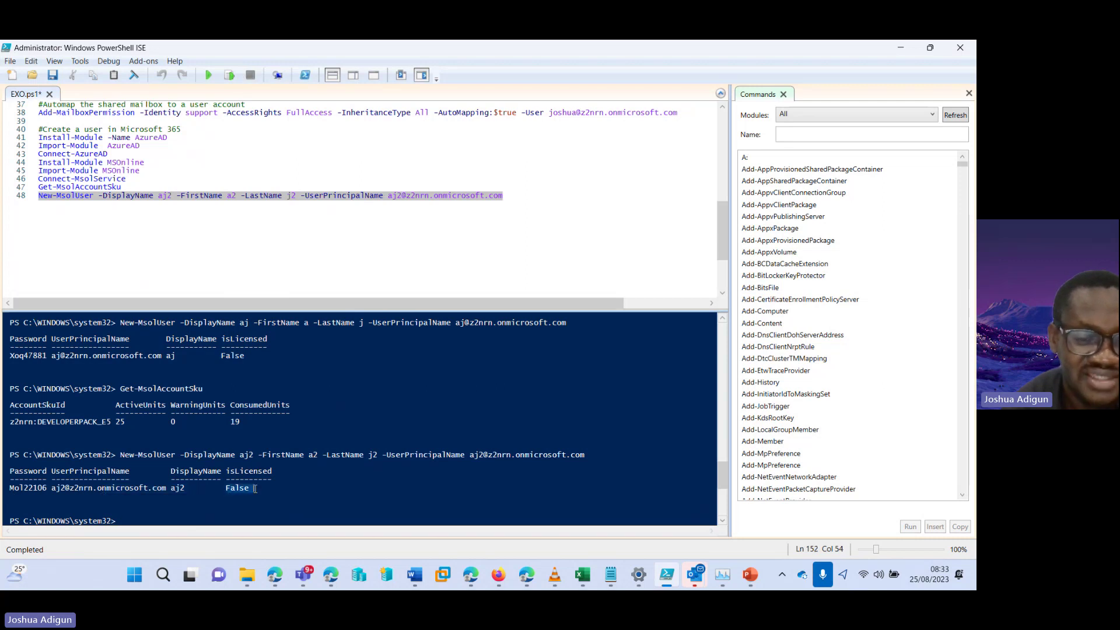
Reload the admin center's Active users list so aj and aj2 show as Unlicensed
click(531, 582)
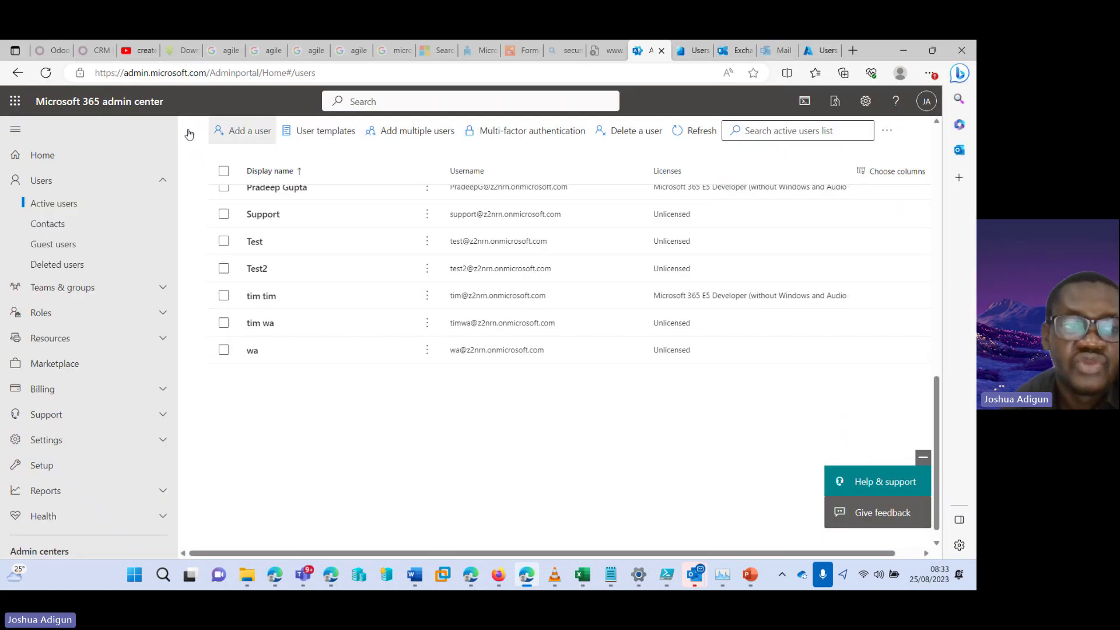
click(701, 132)
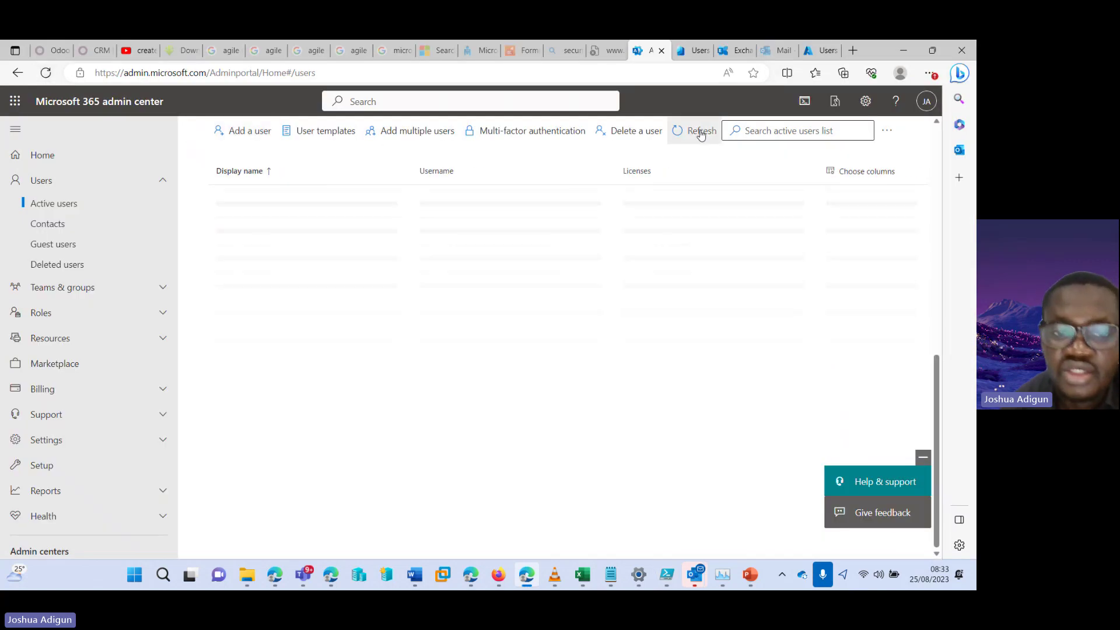
drag(937, 397, 936, 220)
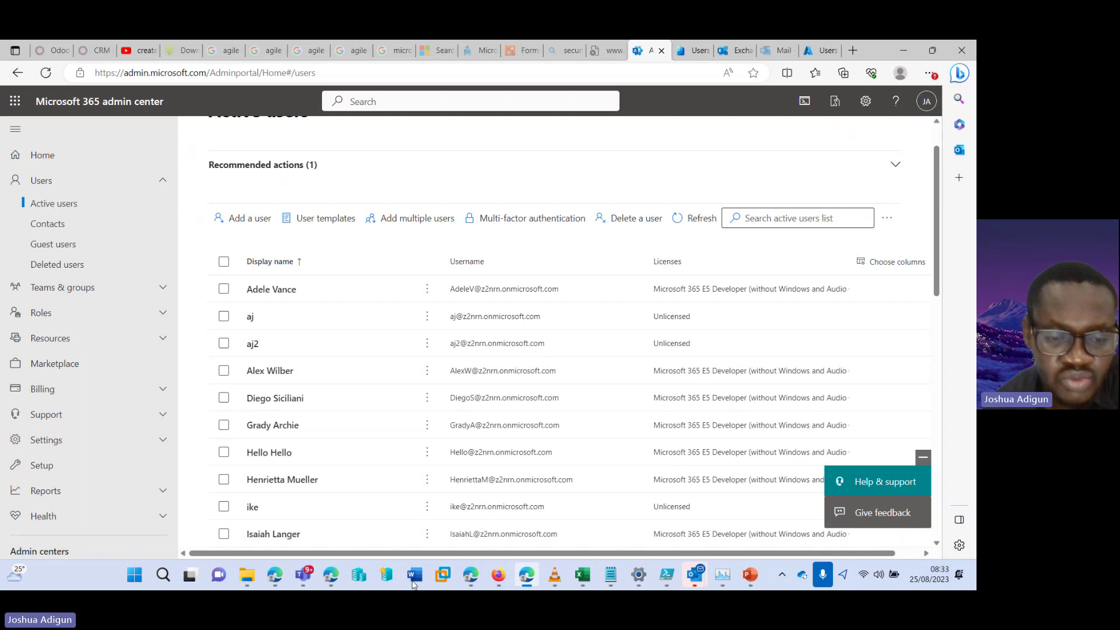
Copy the Learn article's New-MsolUser example for a licensed US user account
mouse_move(275, 574)
click(341, 479)
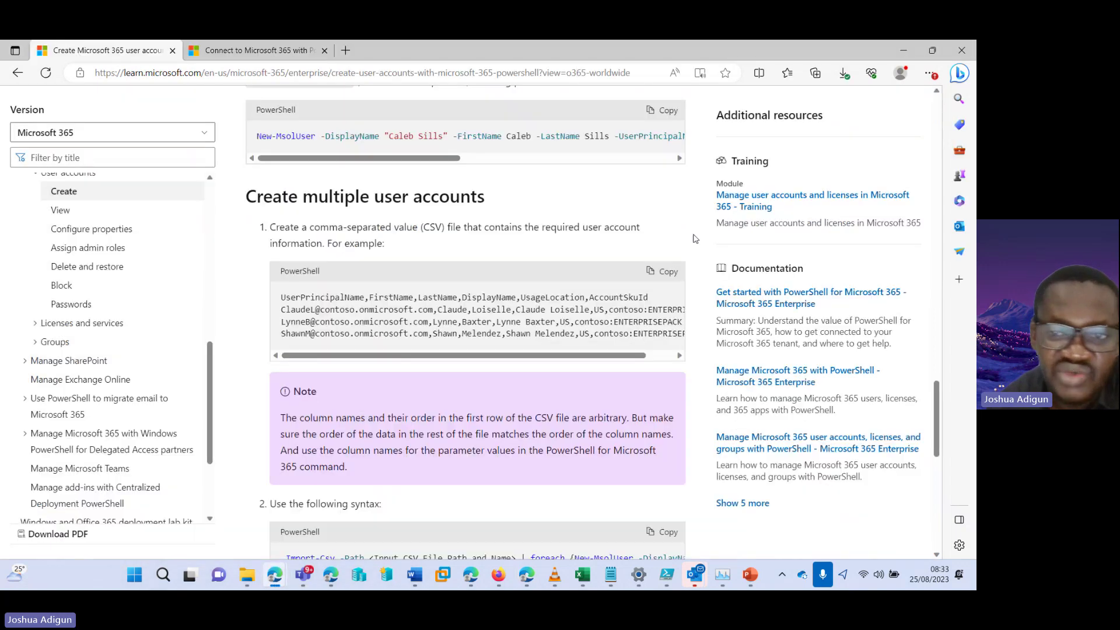
drag(935, 390, 932, 335)
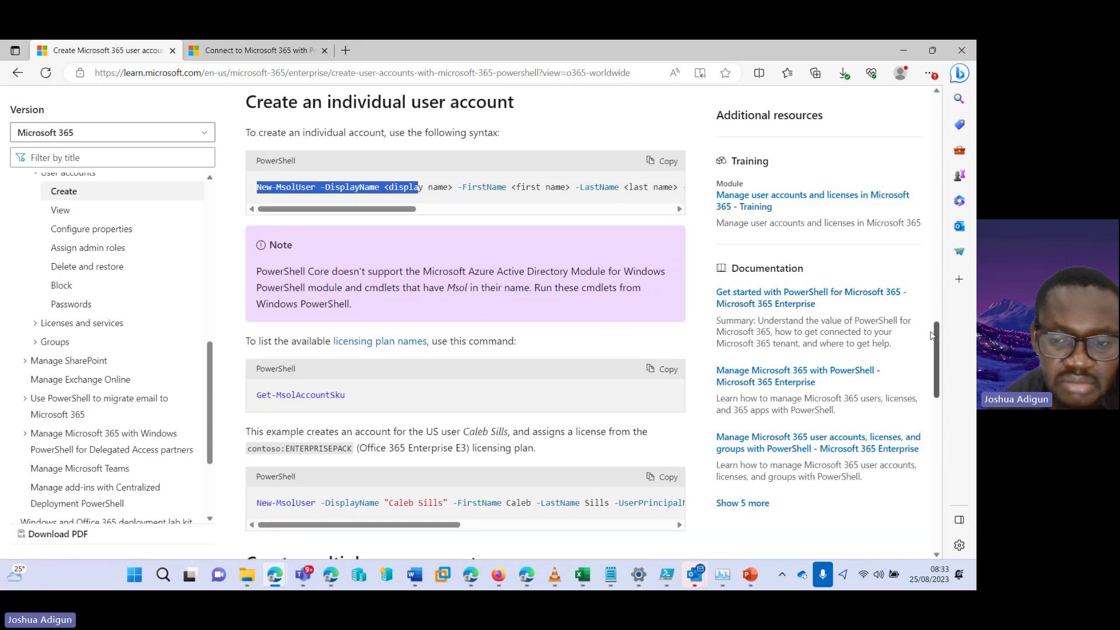
drag(459, 525, 671, 525)
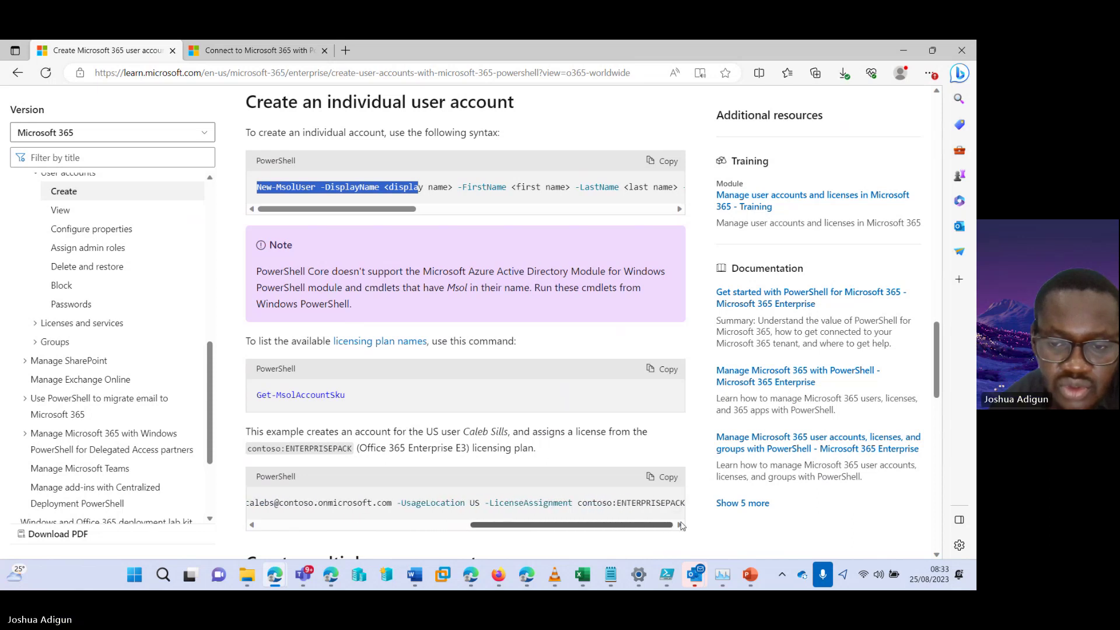
click(665, 477)
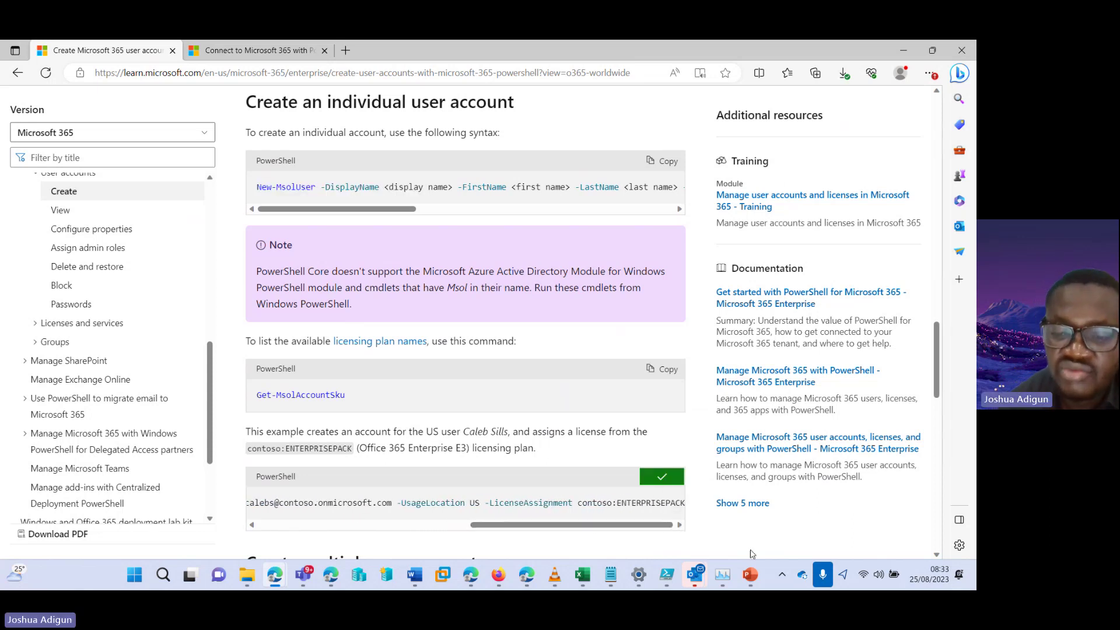
click(667, 575)
Paste the copied New-MsolUser example as line 49 of EXO.ps1 and save
click(539, 196)
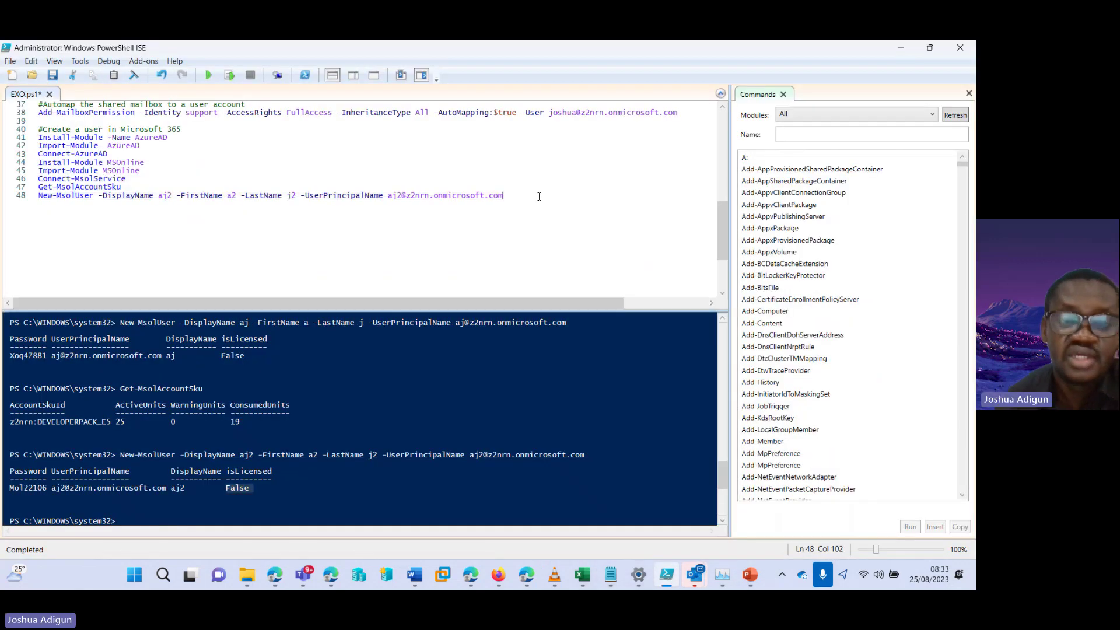
key(Return)
key(ctrl+v)
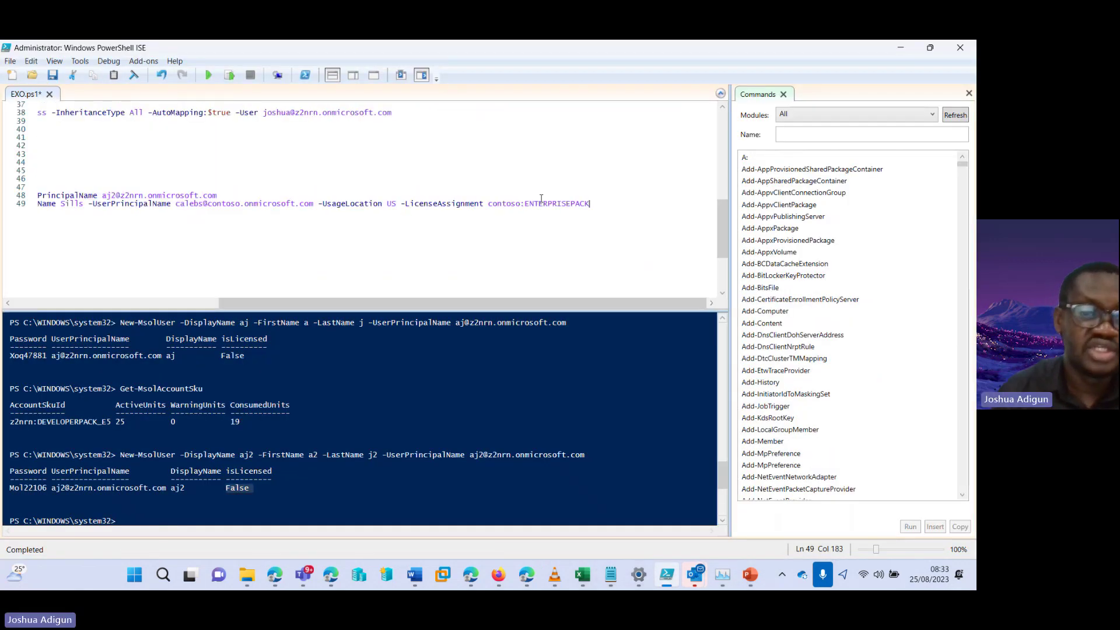
key(ctrl+s)
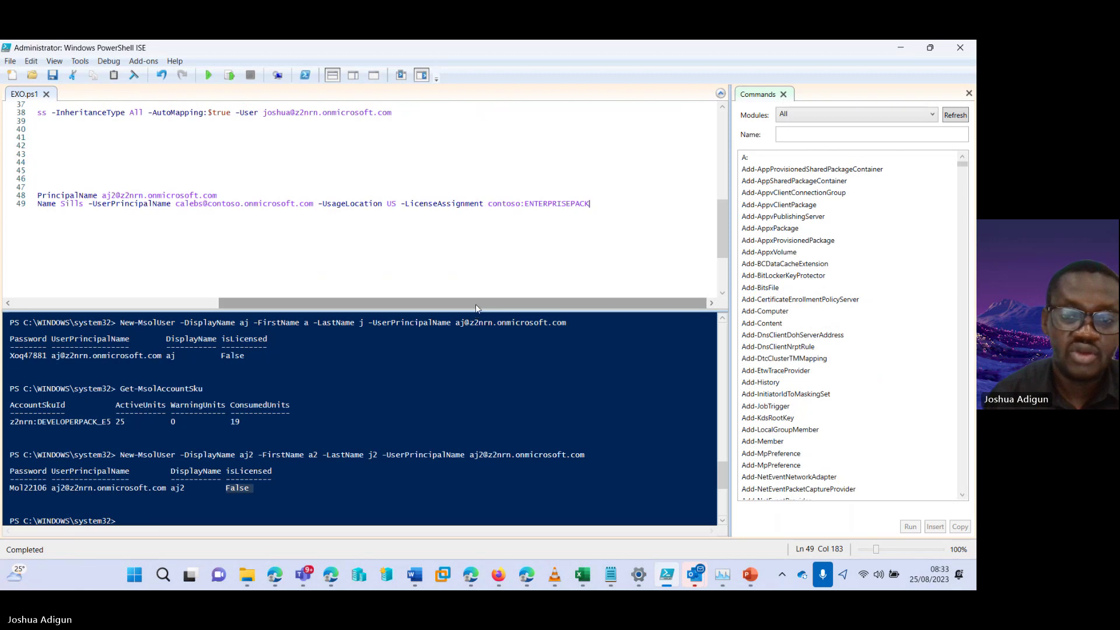
Change line 49's sign-in domain from contoso to z2nrn.onmicrosoft.com
drag(475, 303, 328, 299)
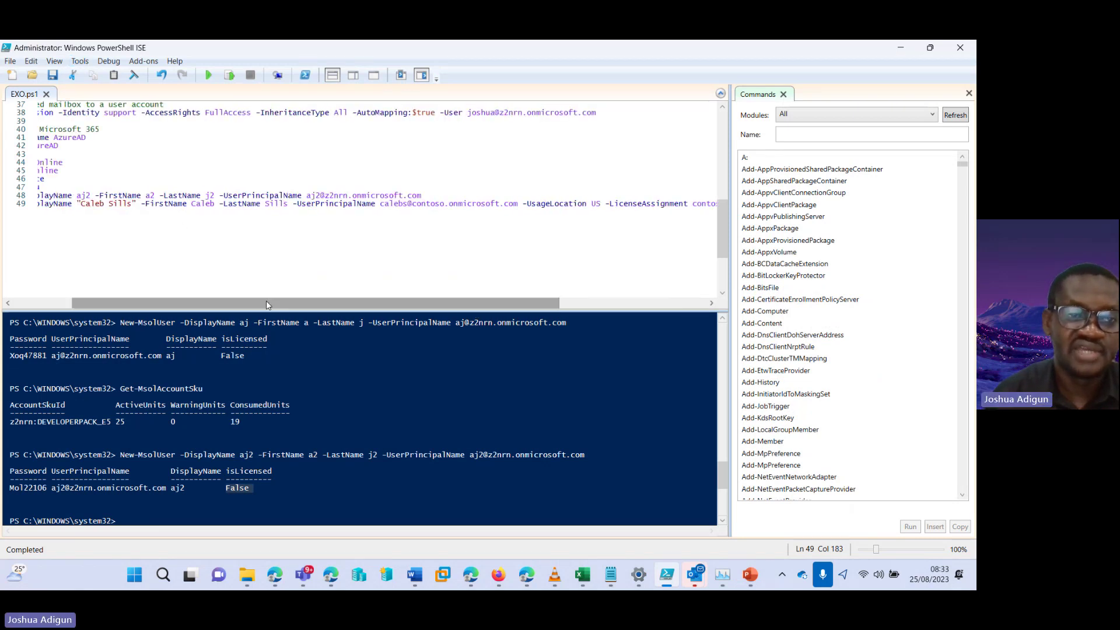
drag(260, 308, 190, 310)
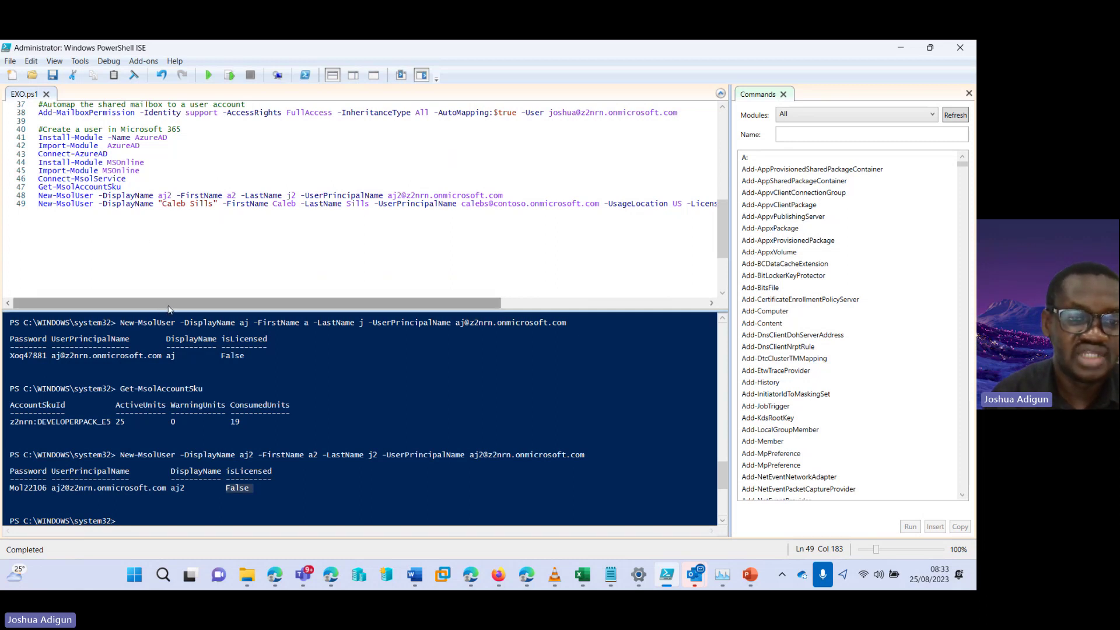
drag(170, 310, 187, 308)
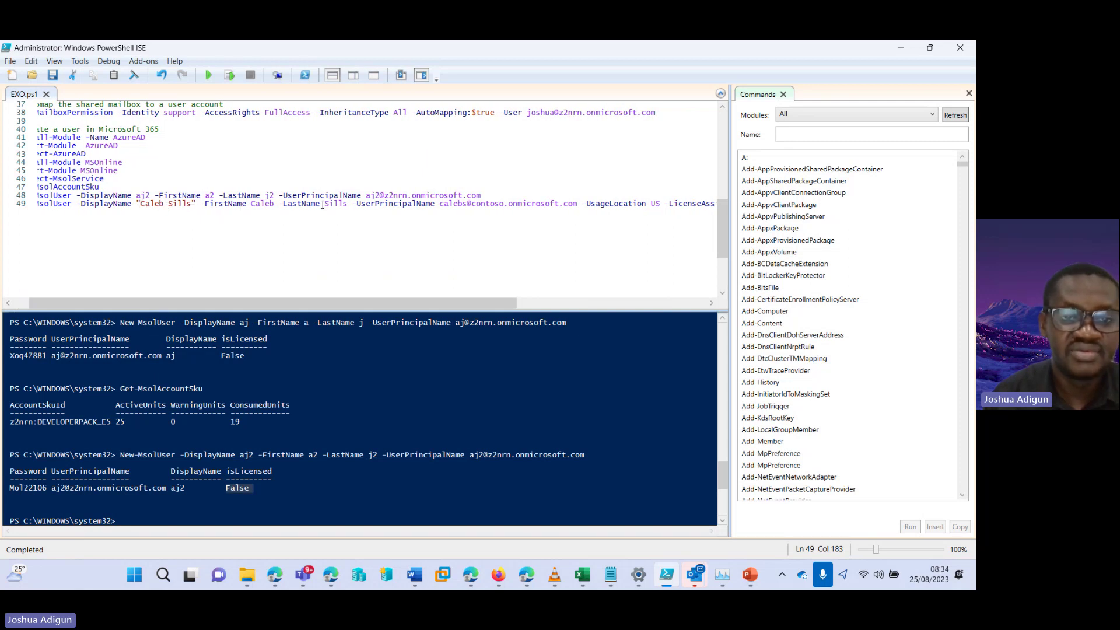
drag(402, 308, 429, 307)
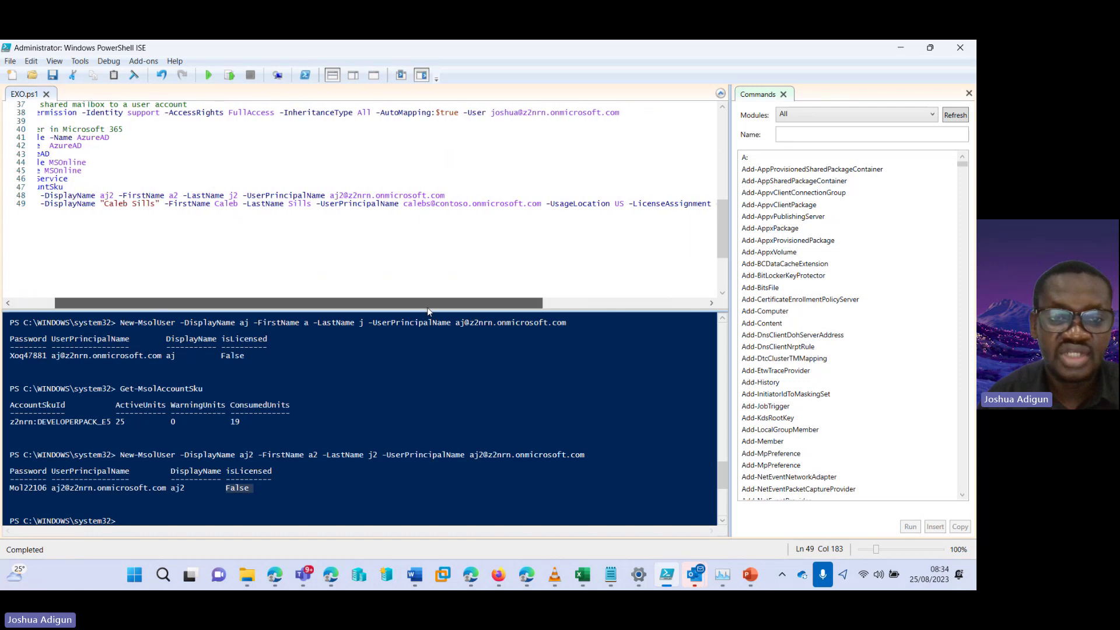
drag(436, 205, 468, 208)
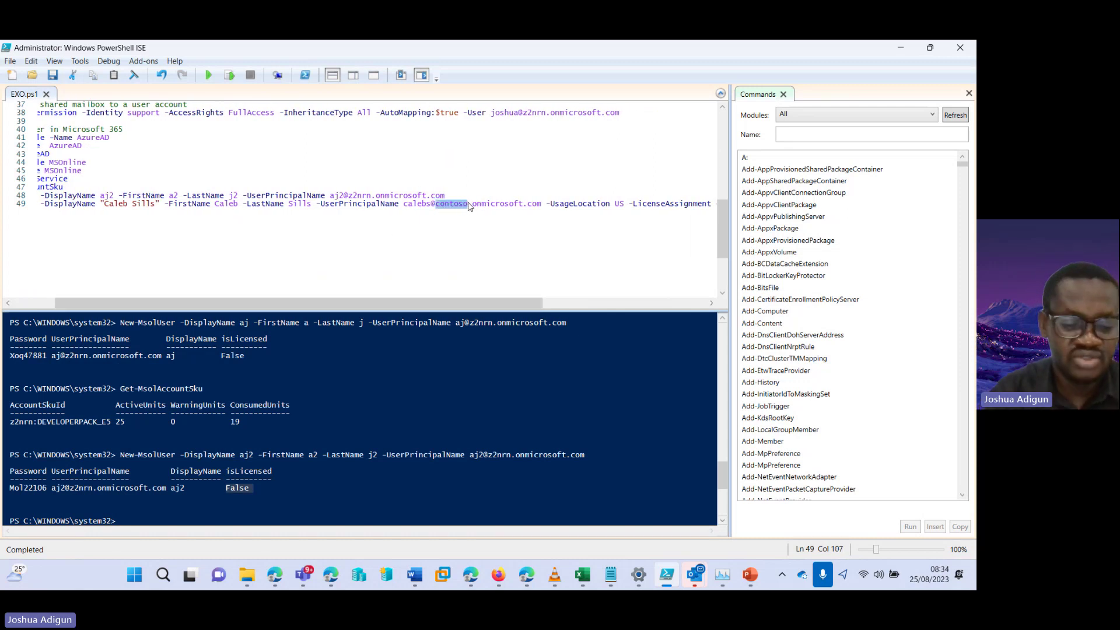
text(z)
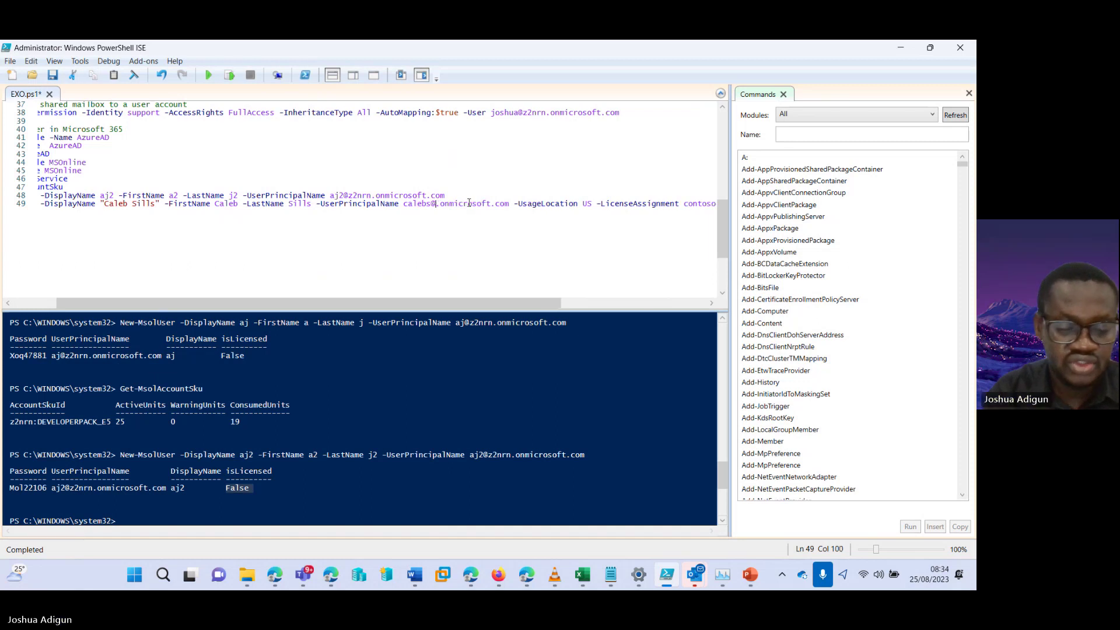
text(2)
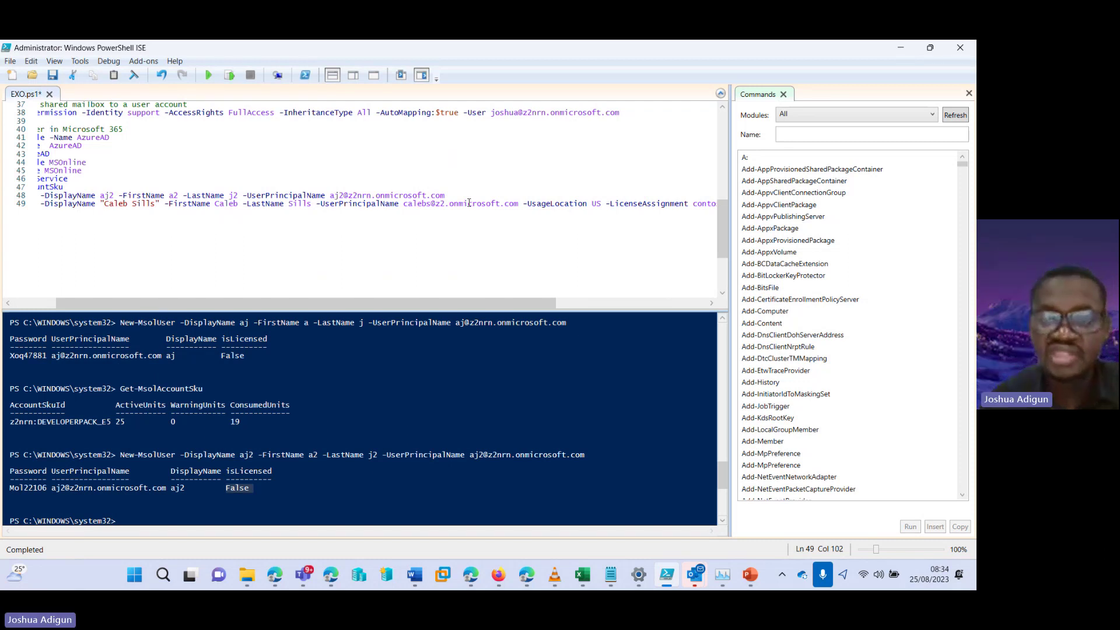
text(nrn)
drag(615, 203, 605, 203)
drag(441, 303, 544, 304)
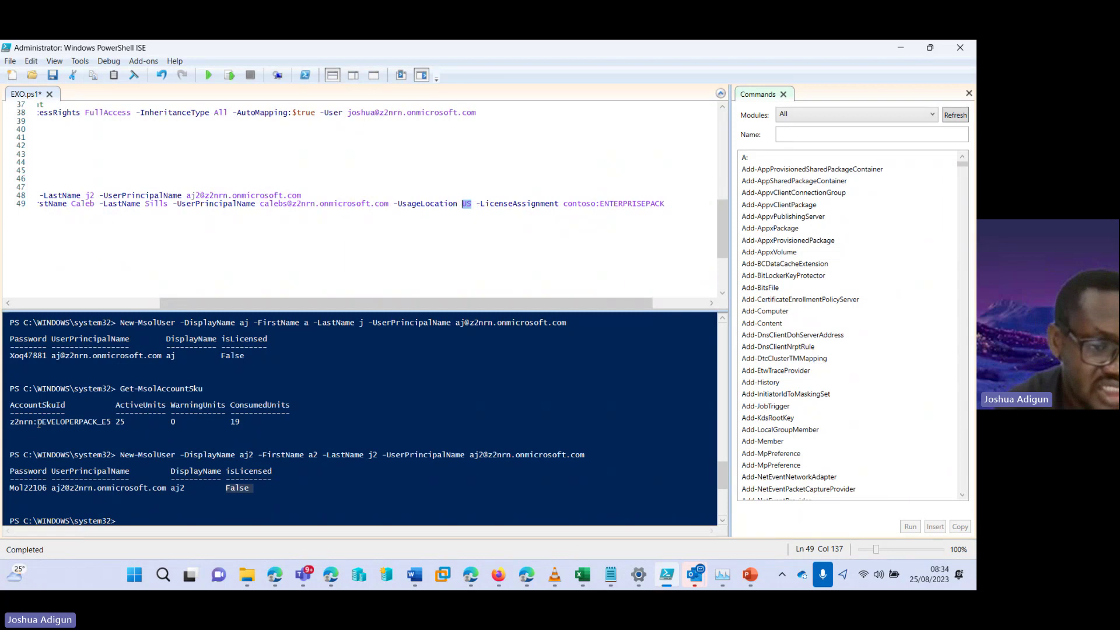
Copy DEVELOPERPACK_E5 from the SKU output and run line 49, which rejects ENTERPRISEPACK
click(44, 424)
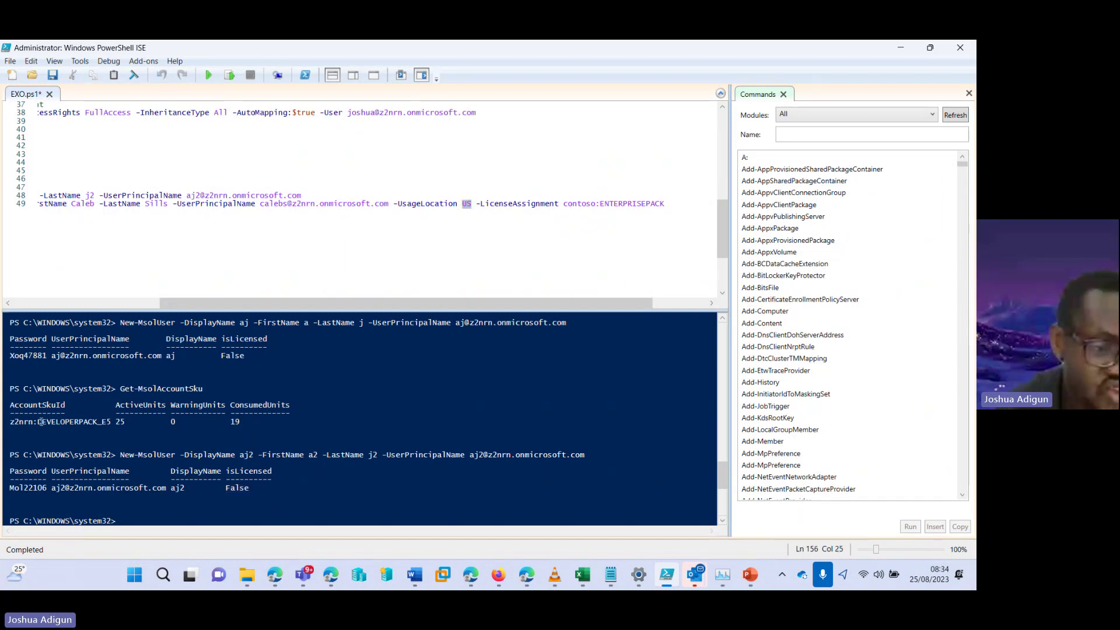
drag(38, 421, 89, 422)
right_click(89, 422)
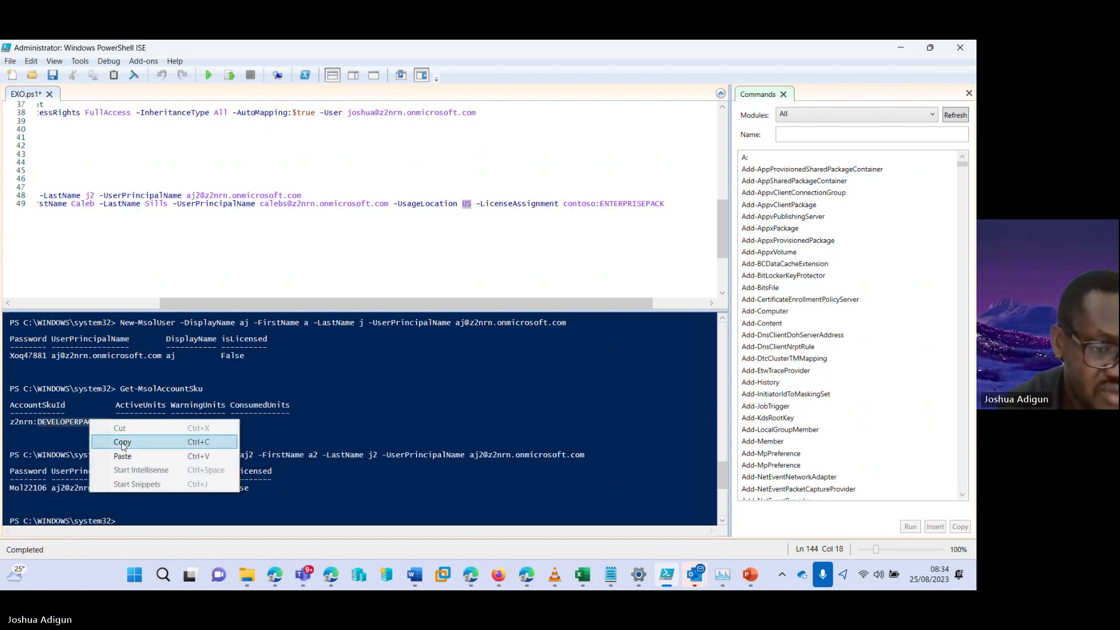
click(123, 443)
click(637, 203)
click(671, 204)
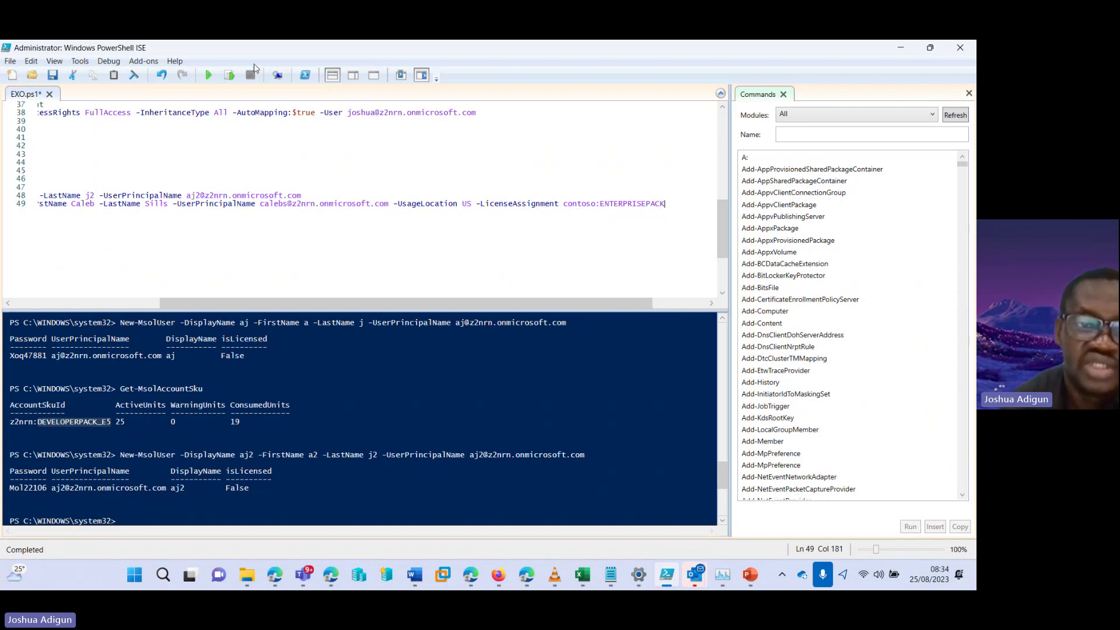
click(229, 76)
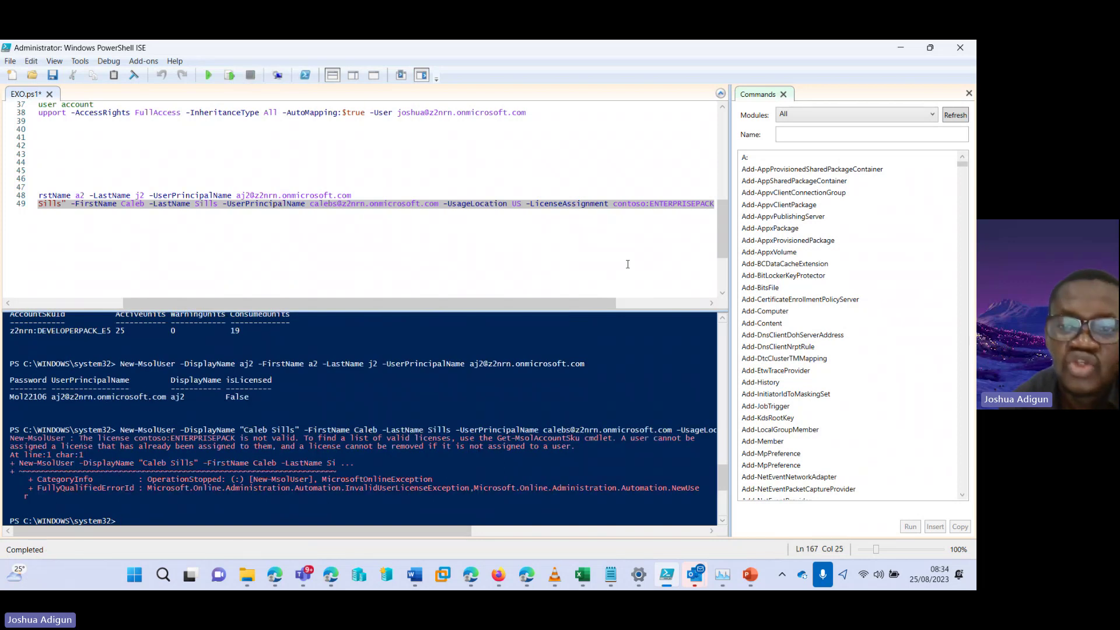
Replace ENTERPRISEPACK on line 49 with DEVELOPERPACK_E5 and save EXO.ps1
drag(594, 303, 622, 304)
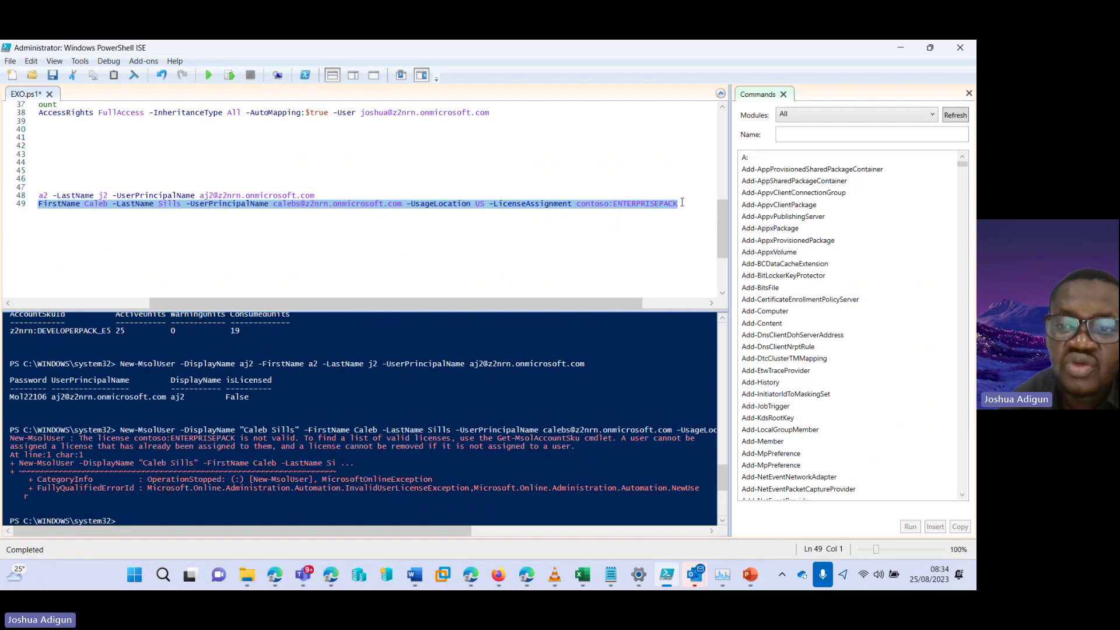
drag(682, 202, 614, 205)
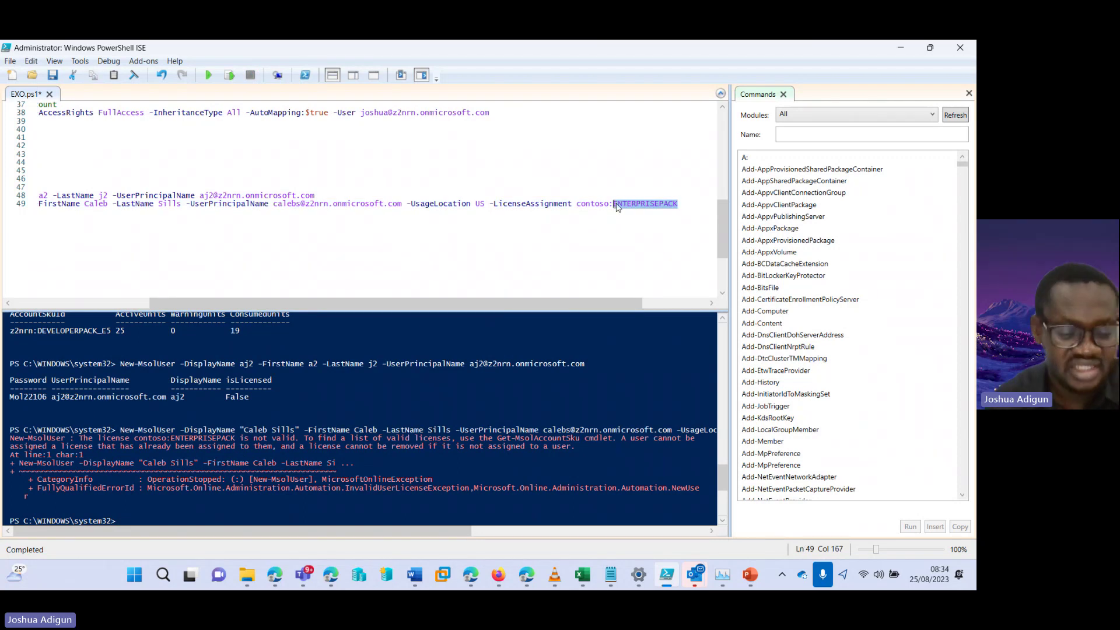
key(ctrl+v)
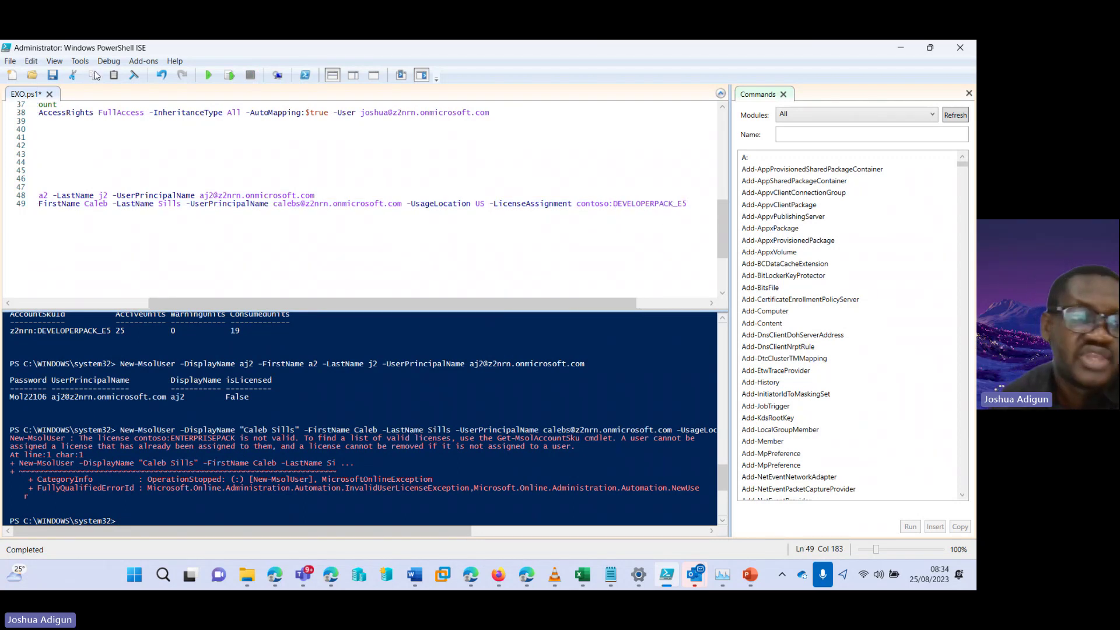
key(ctrl+s)
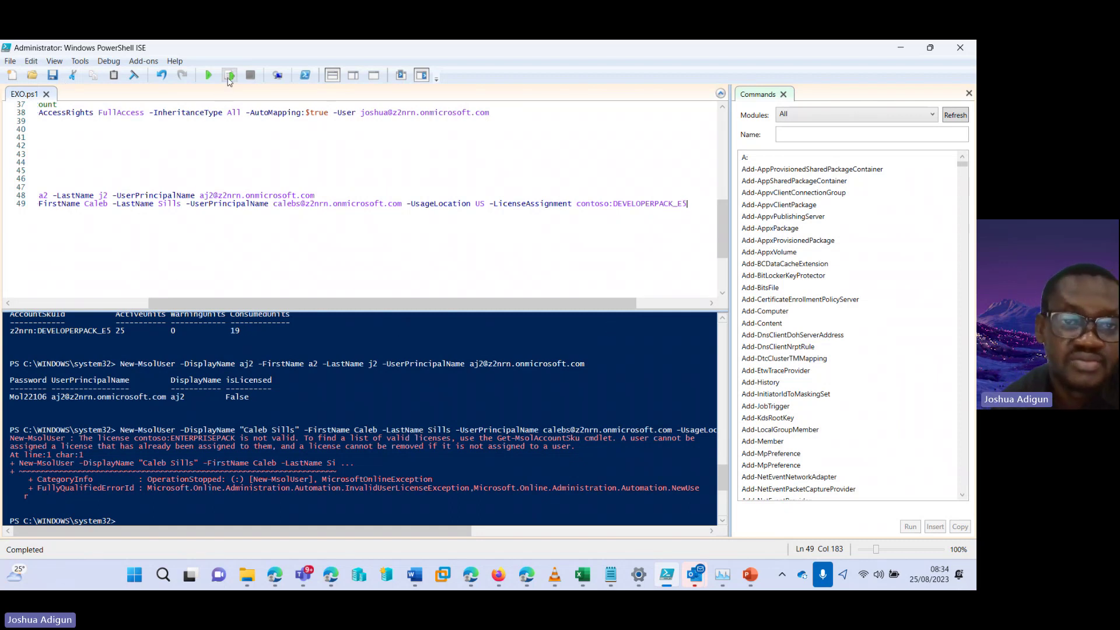
Rerun line 49 with the contoso:DEVELOPERPACK_E5 licence
click(229, 75)
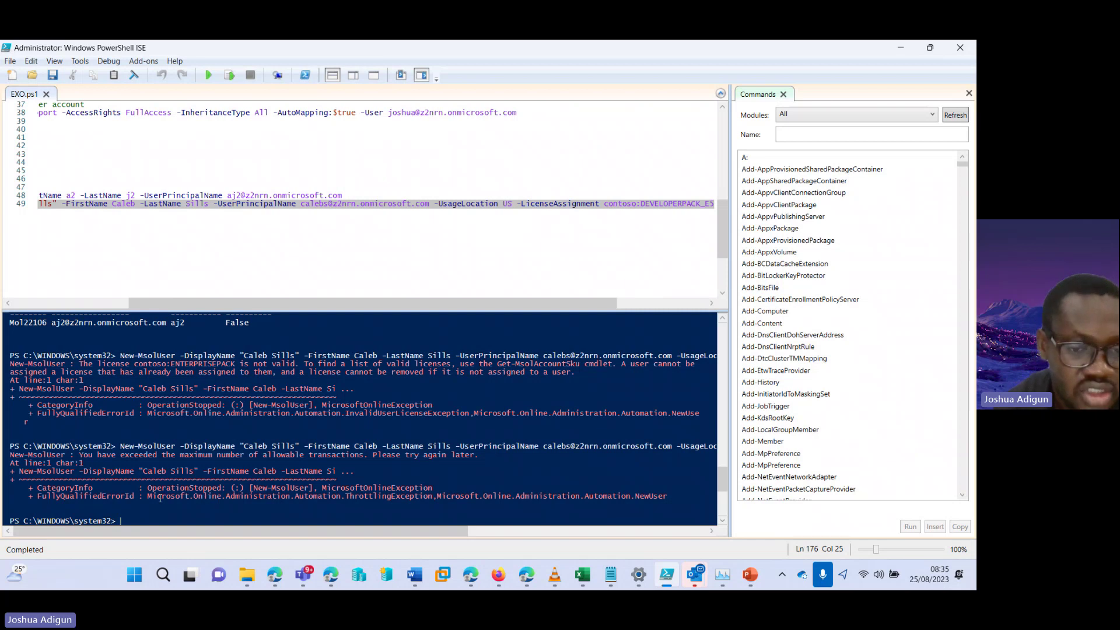
drag(111, 533, 287, 532)
click(628, 204)
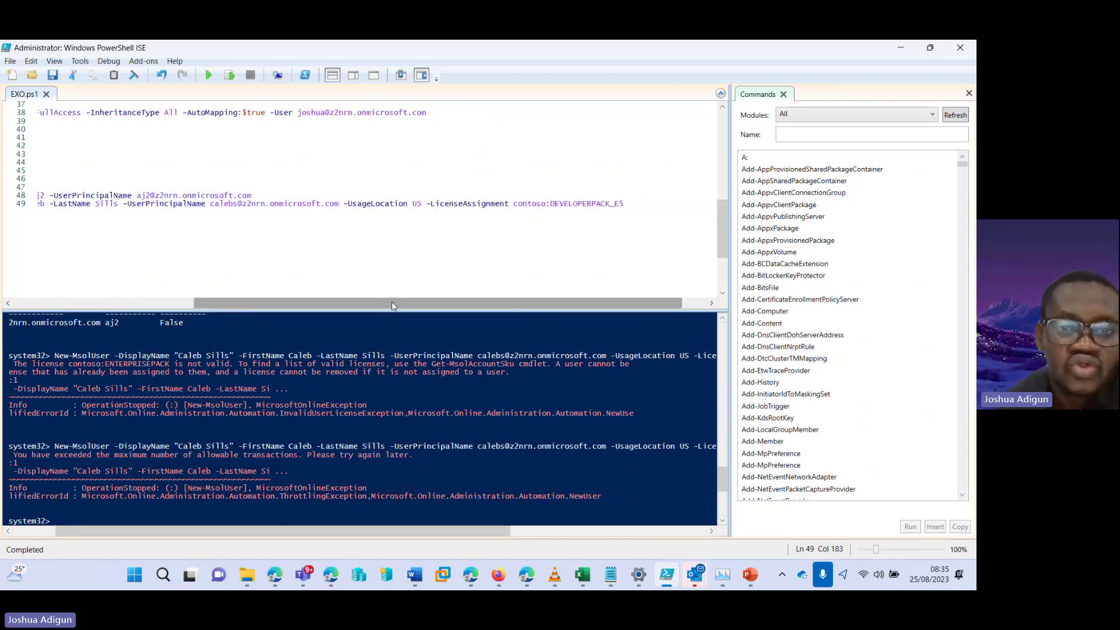
drag(391, 302, 250, 295)
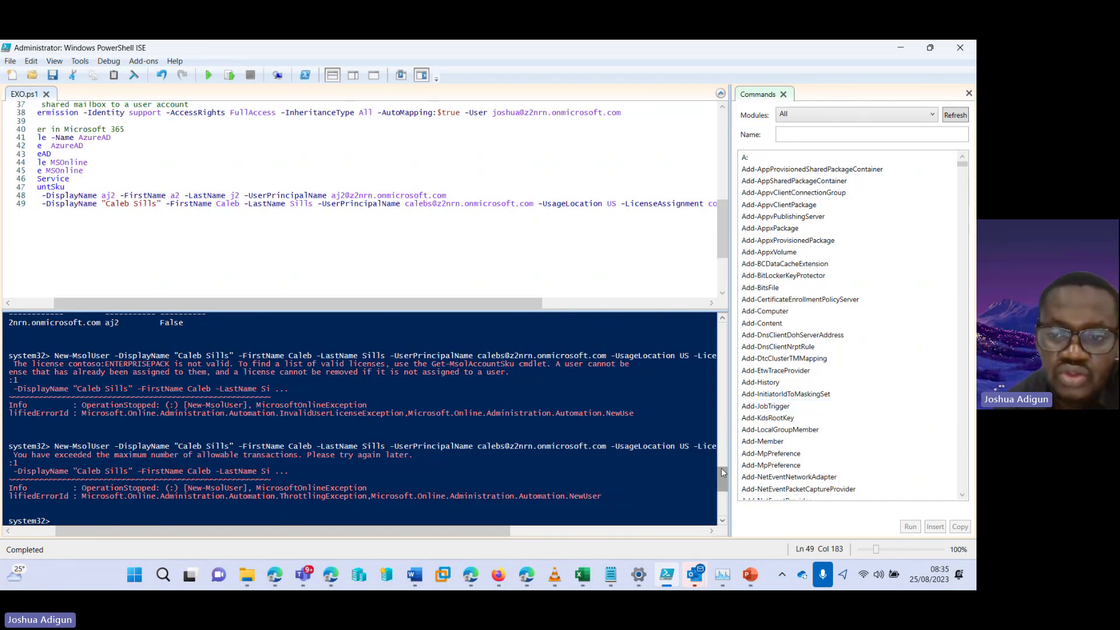
Scroll the console output to review the earlier commands and SKU listing
scroll(721, 468, up, 2)
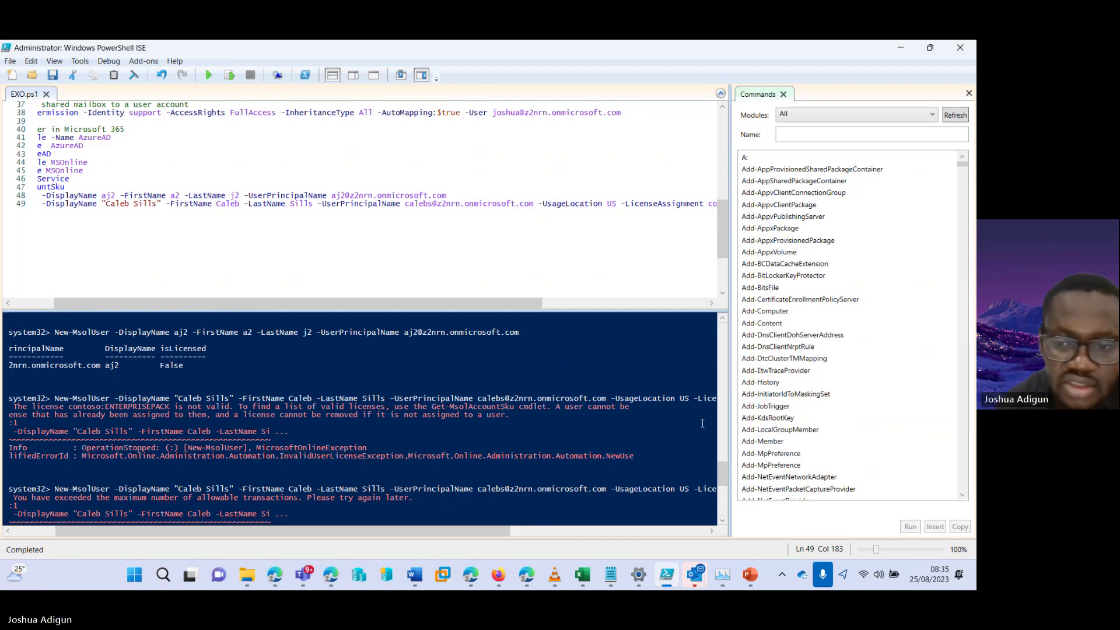
scroll(725, 463, up, 4)
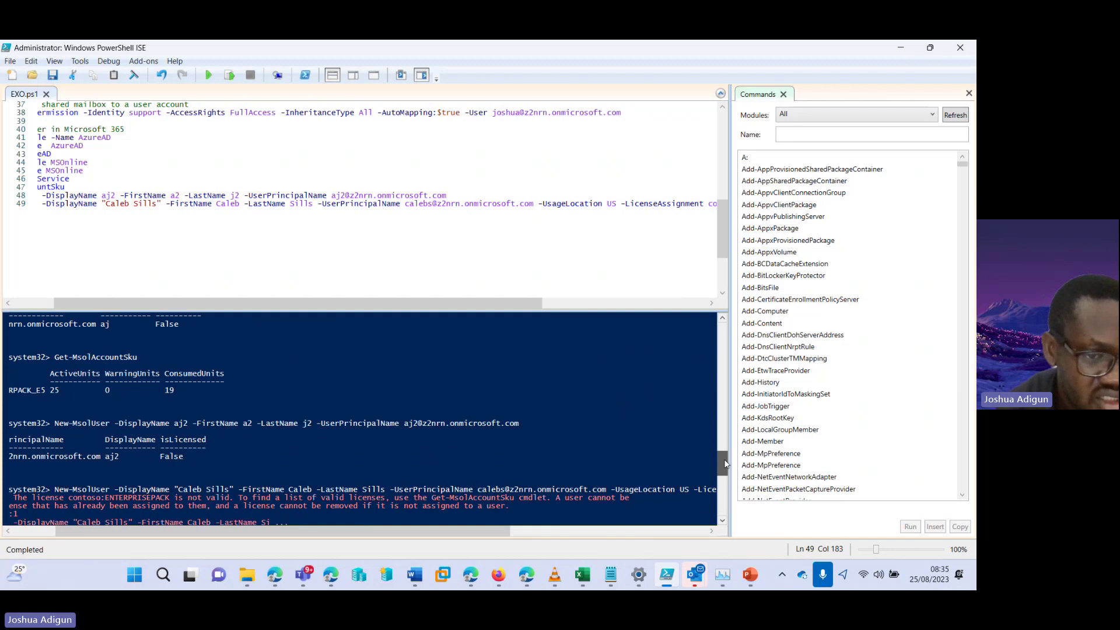
scroll(725, 463, up, 3)
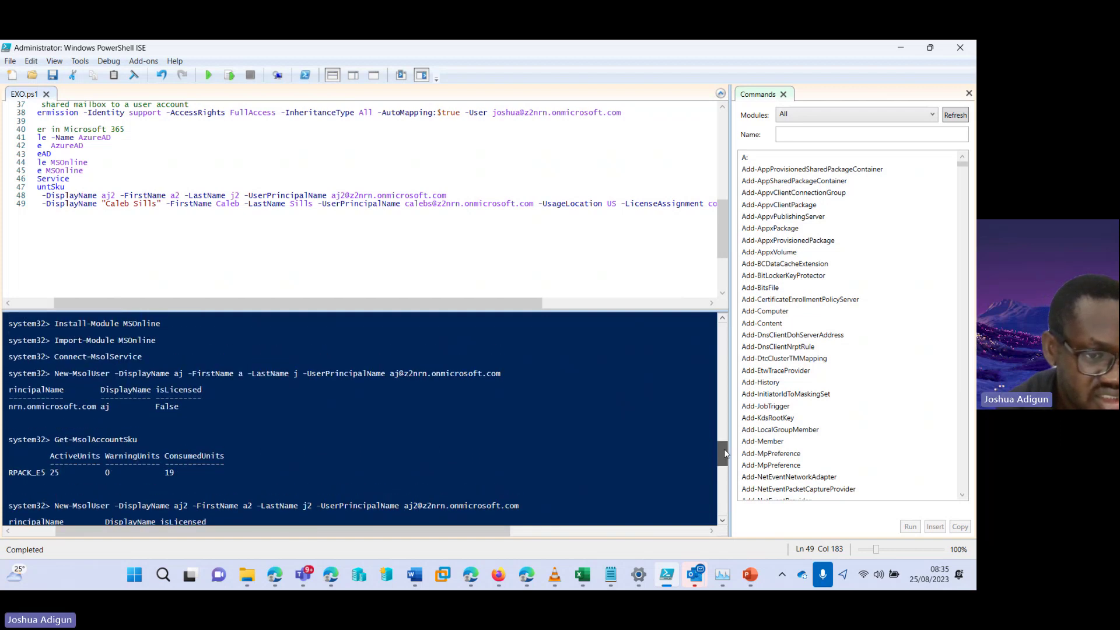
scroll(725, 450, down, 1)
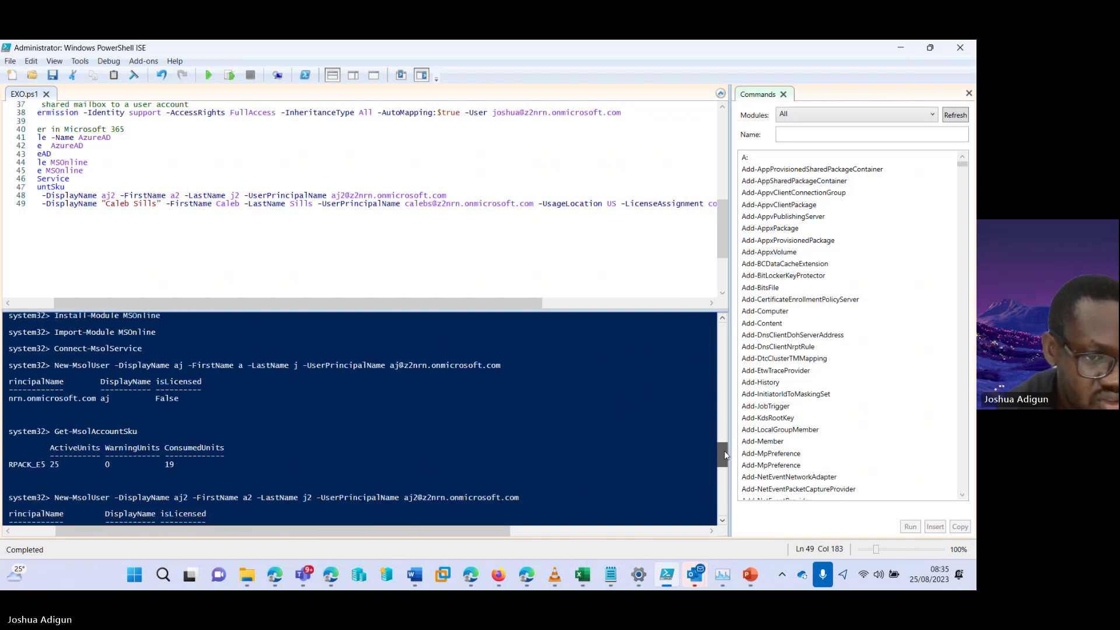
scroll(724, 450, down, 3)
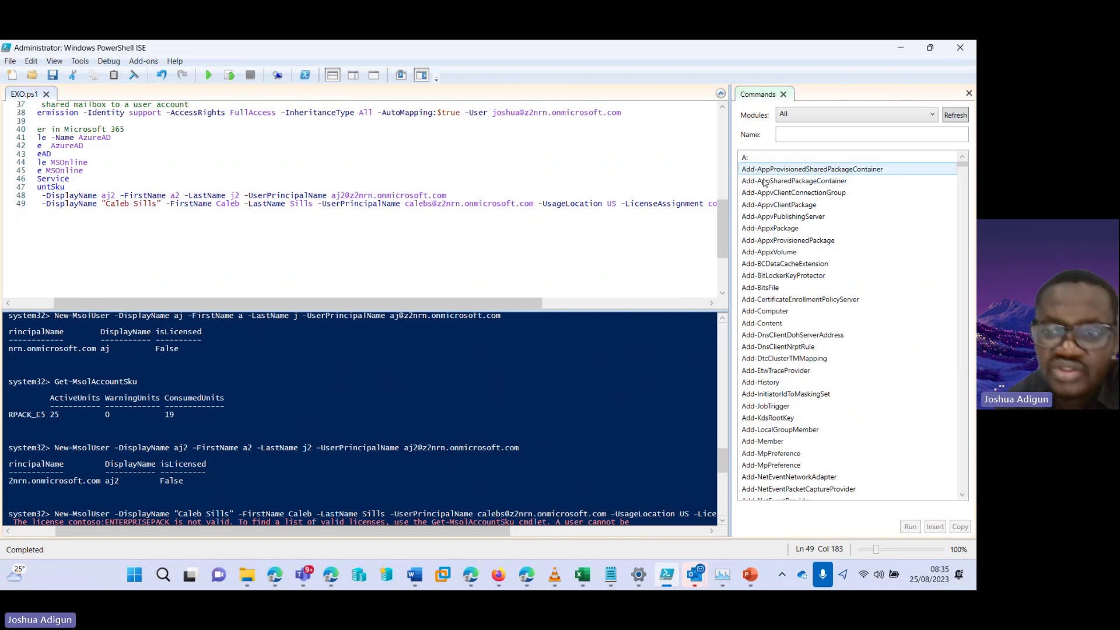
Change the licence to z2nrn:DEVELOPERPACK_E5 and run line 49 to create the licensed user
drag(486, 305, 560, 286)
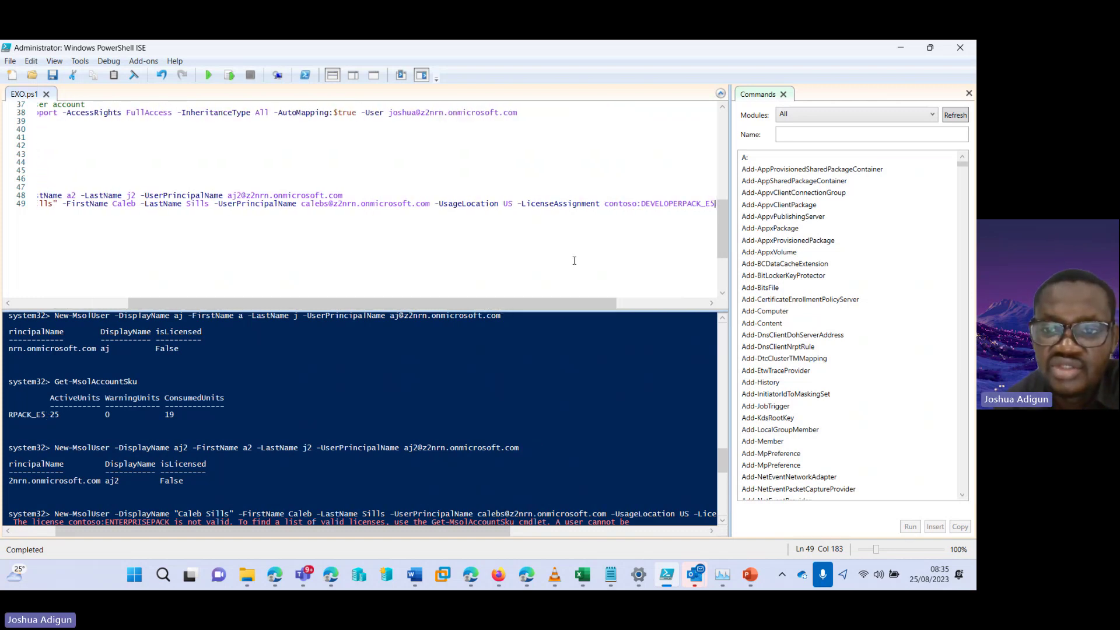
double_click(622, 204)
text(z2)
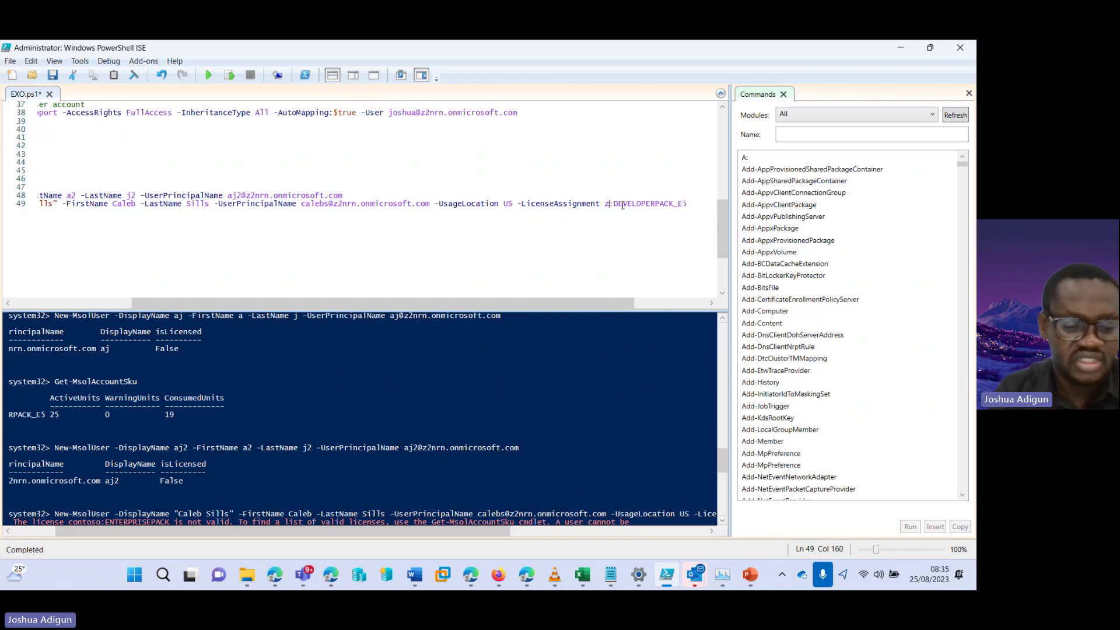
text(nrn)
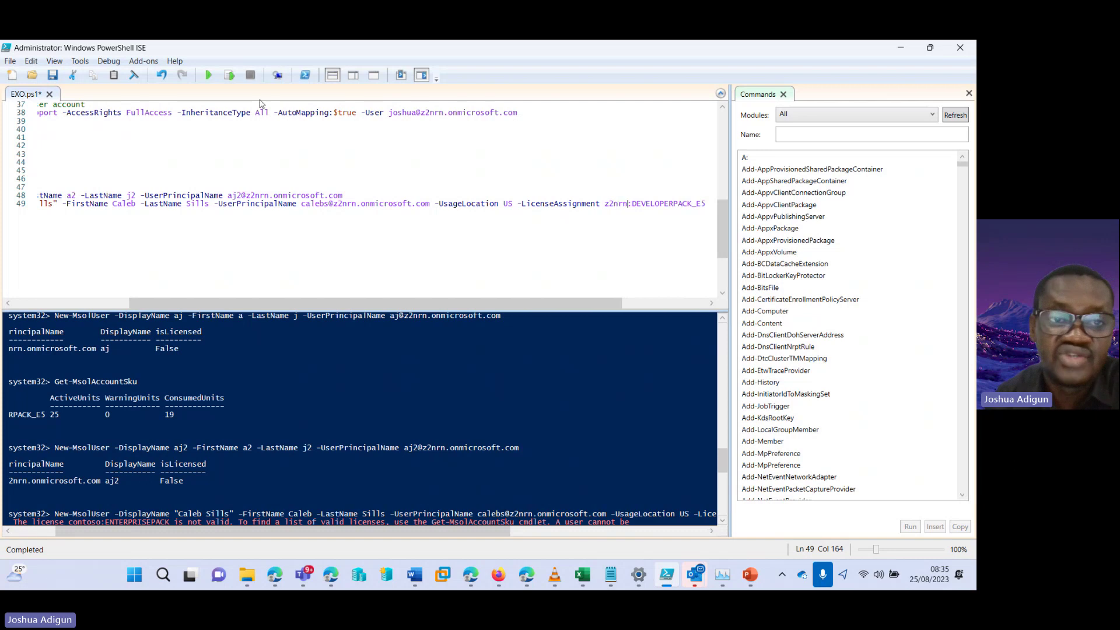
click(230, 76)
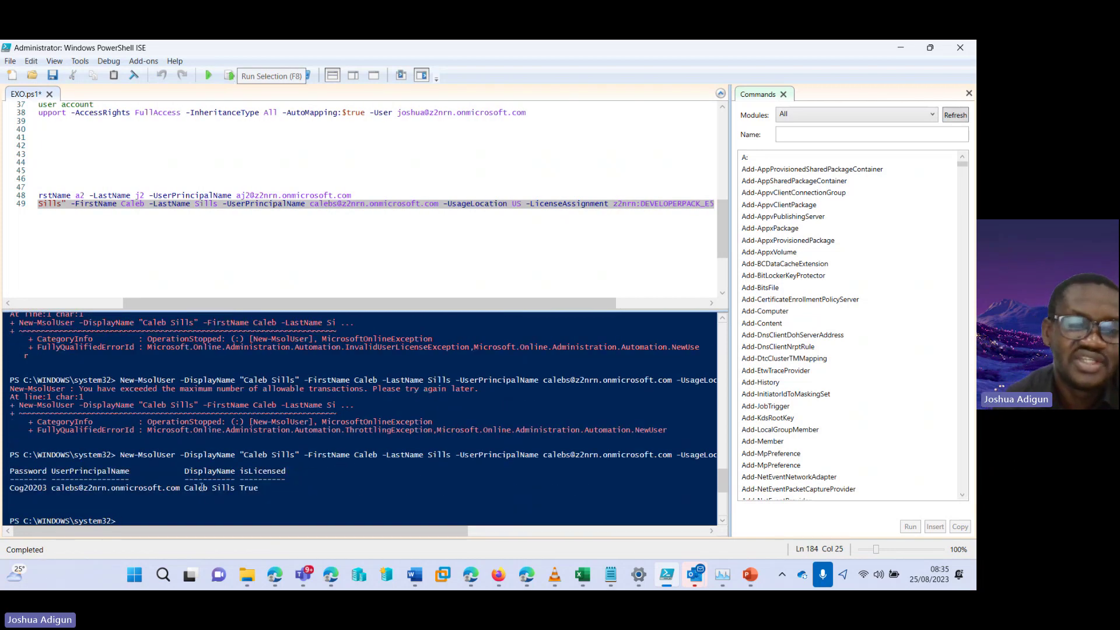
click(528, 580)
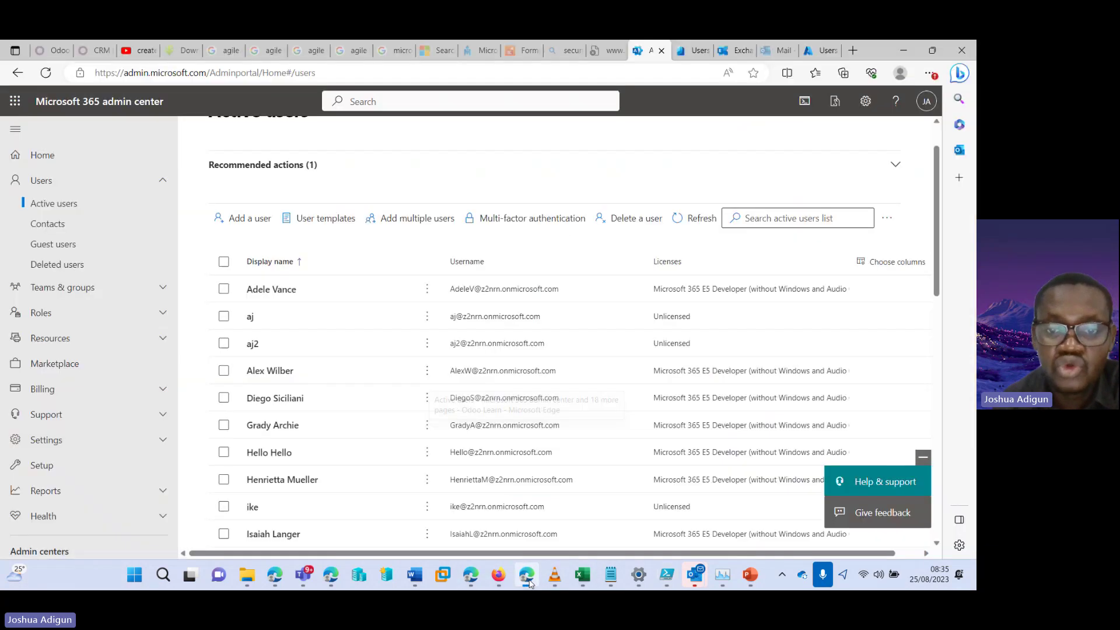
Reload the Active users page to show the new user with the E5 Developer licence
click(46, 75)
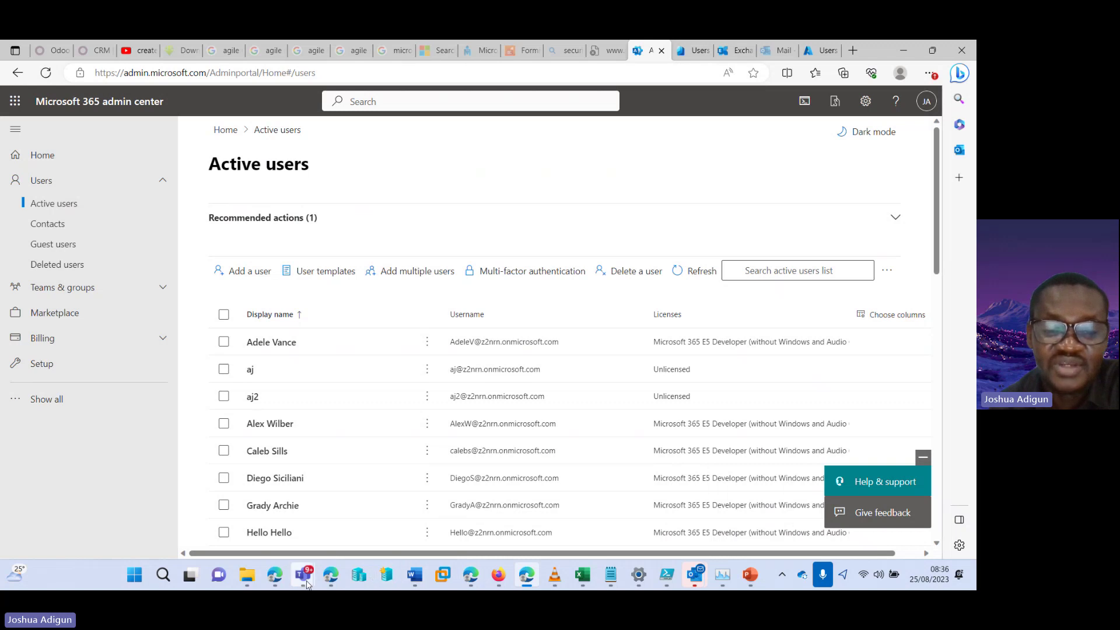
In the Teams meeting, choose More > Record and transcribe > Stop recording
mouse_move(304, 577)
click(316, 480)
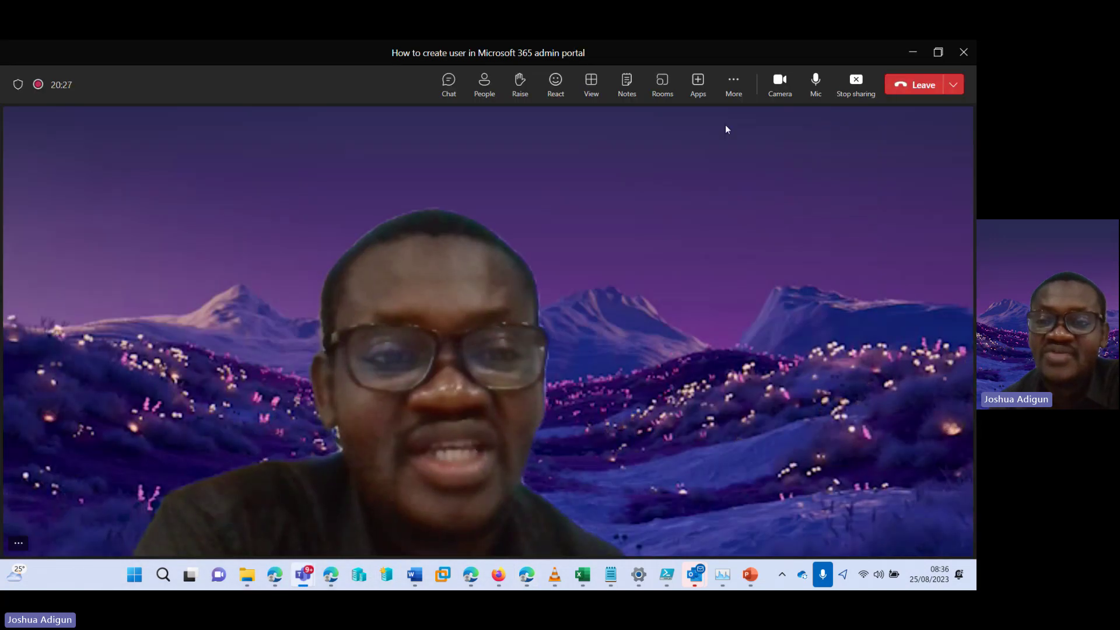
click(733, 82)
mouse_move(753, 119)
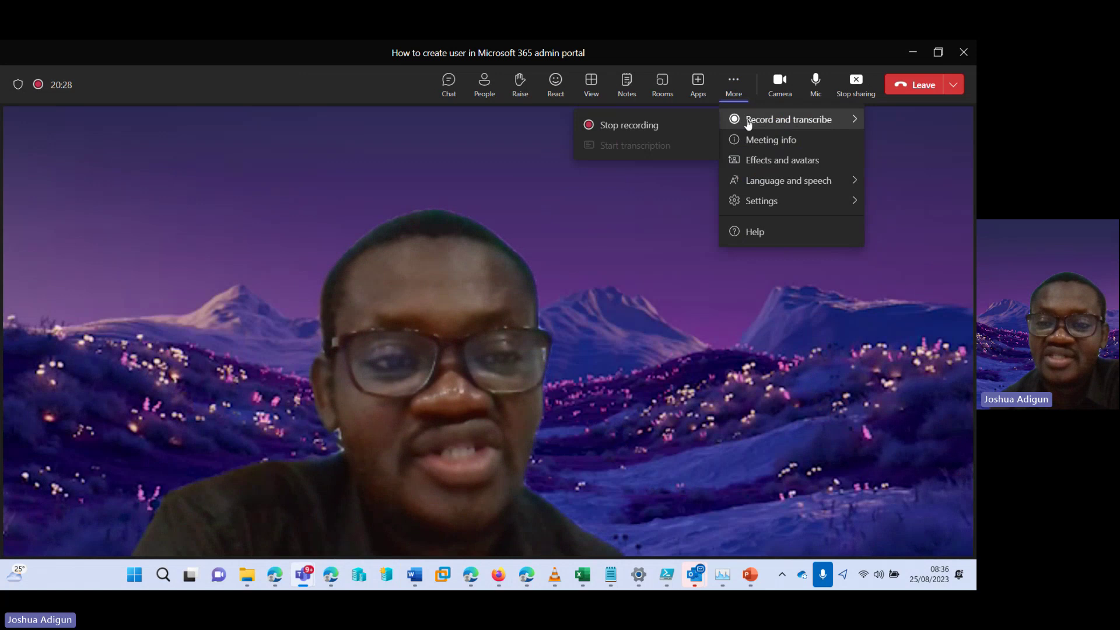
click(670, 125)
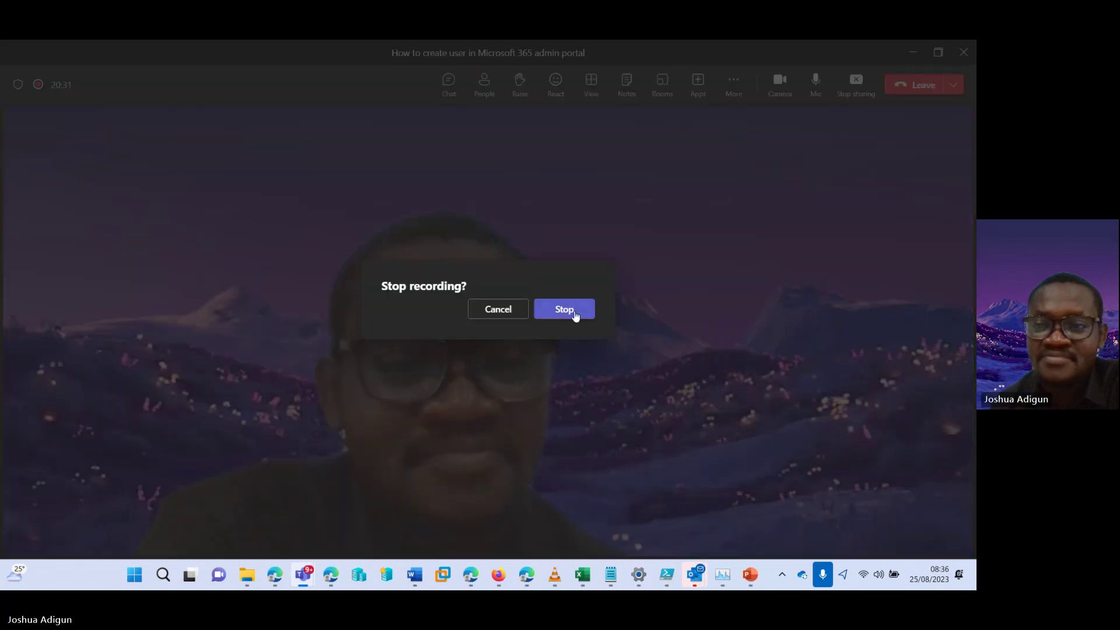